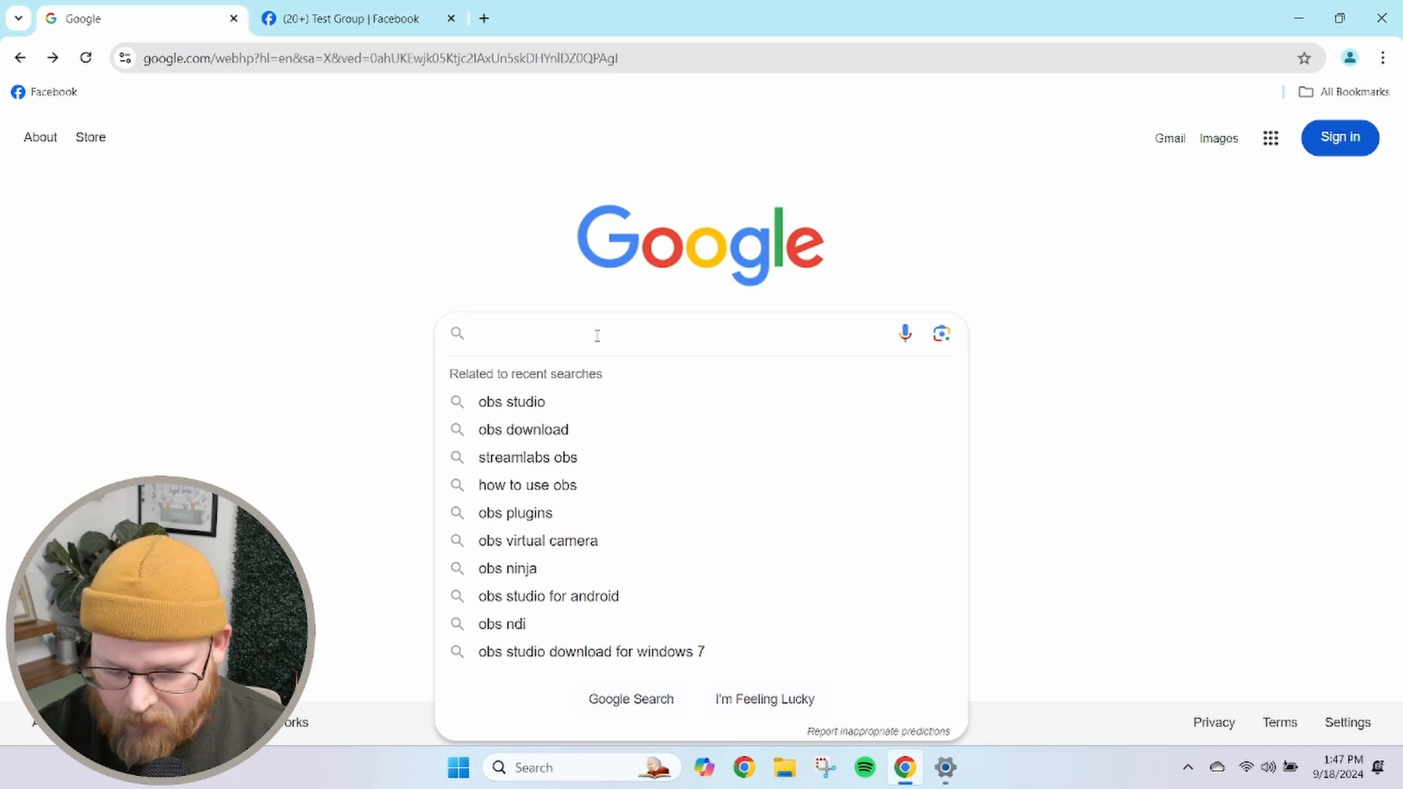
Search the web for obs and open the OBS Studio download page
type("obs")
key("Return")
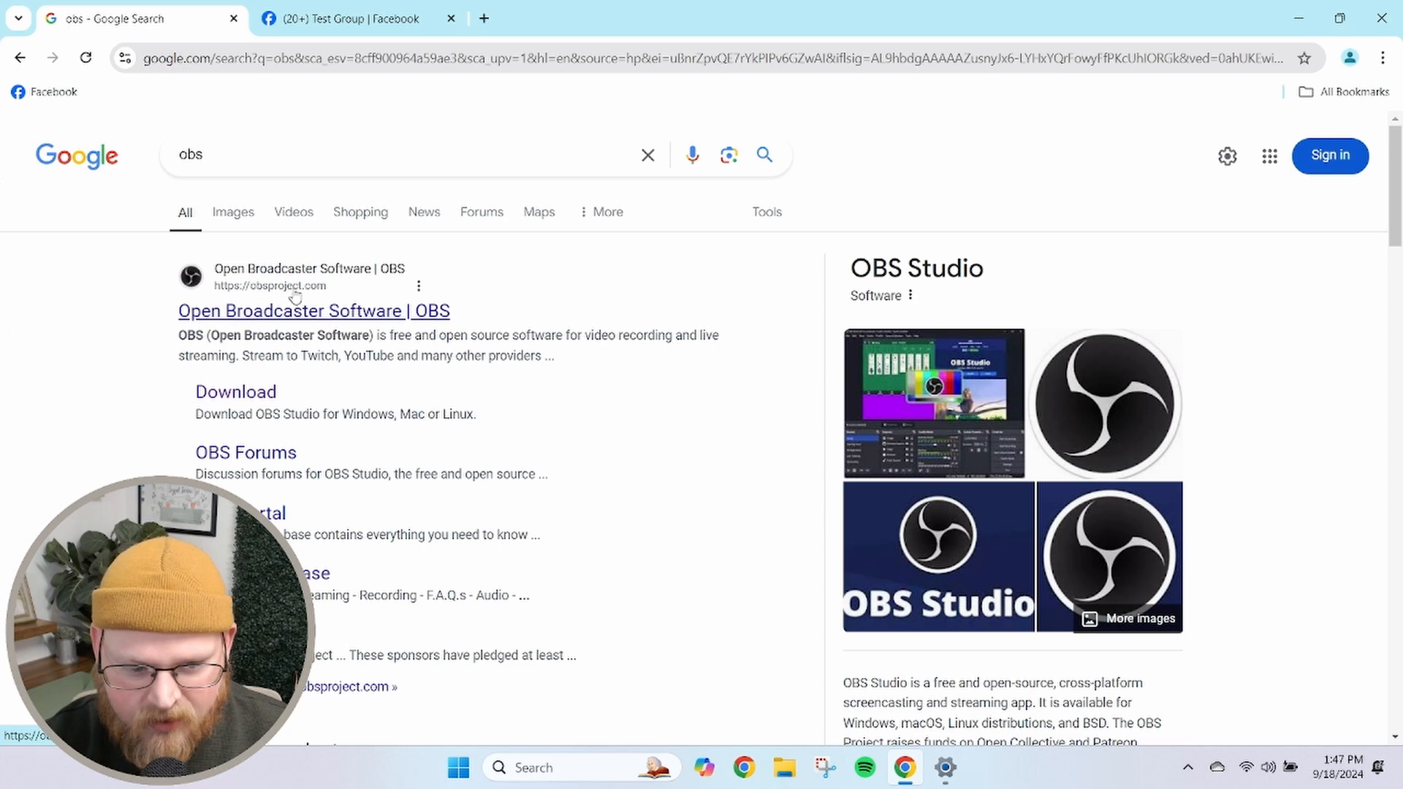
left_click(212, 395)
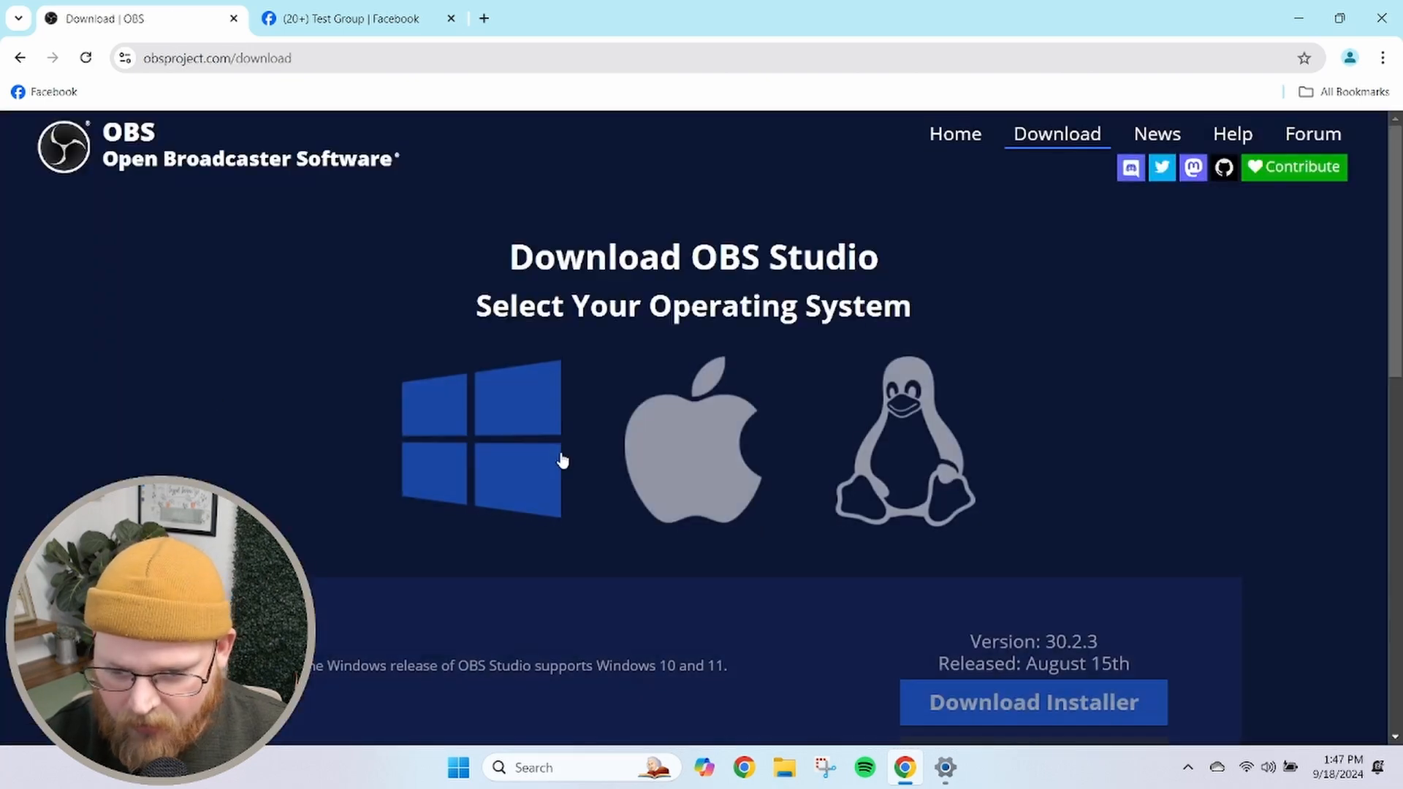
Download the Windows installer for OBS Studio and allow the installer to make changes to the device
scroll(557, 480, "down", 3)
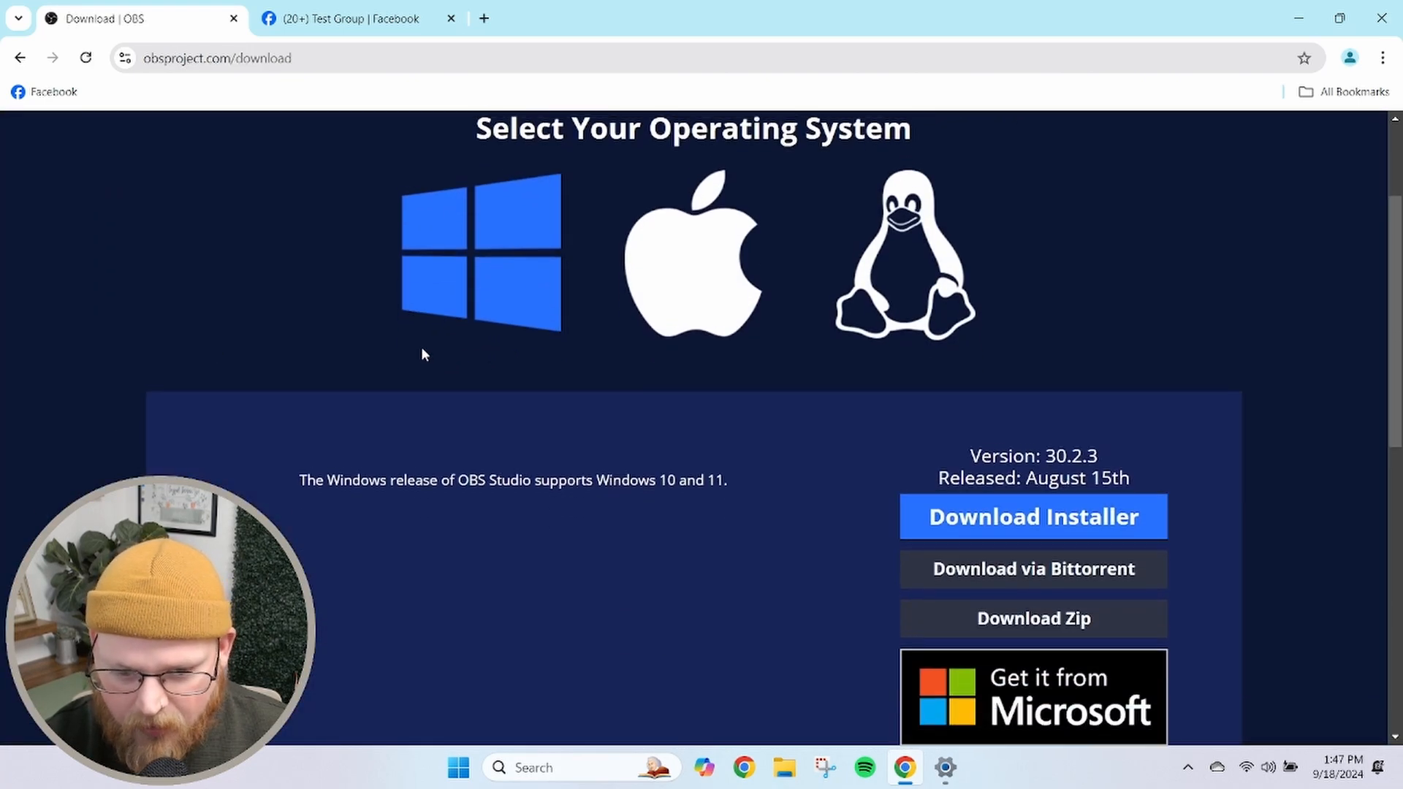
scroll(423, 353, "up", 1)
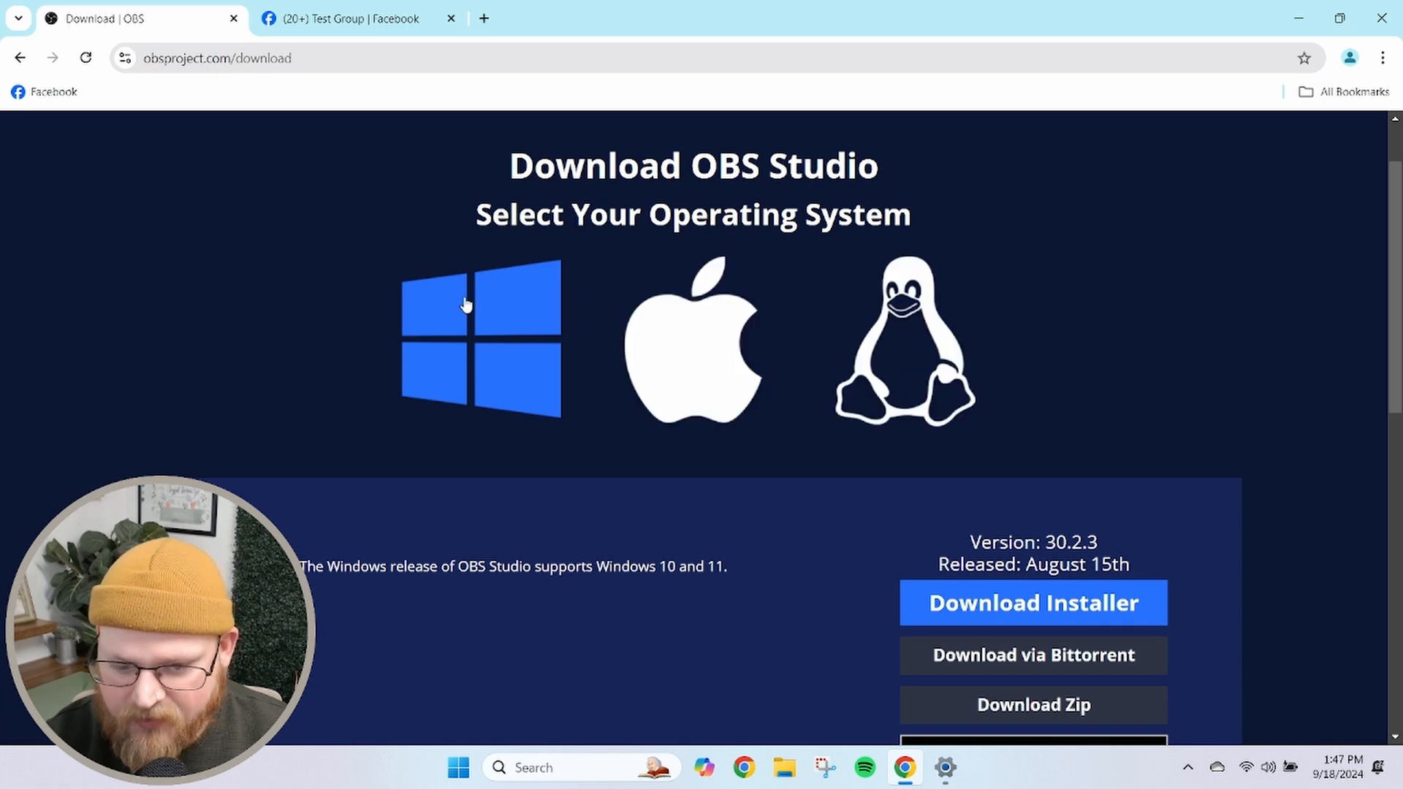
scroll(437, 333, "up", 1)
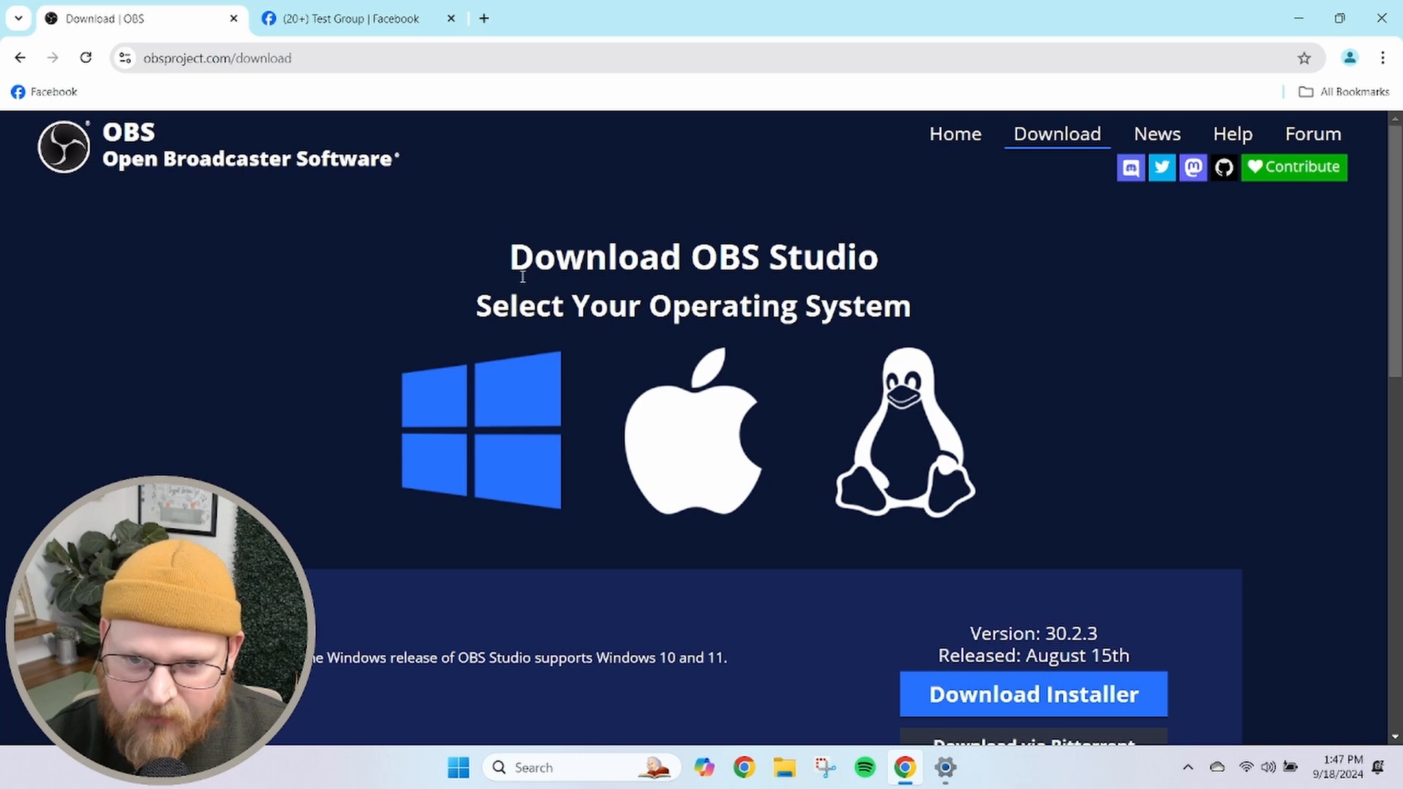
scroll(522, 278, "down", 1)
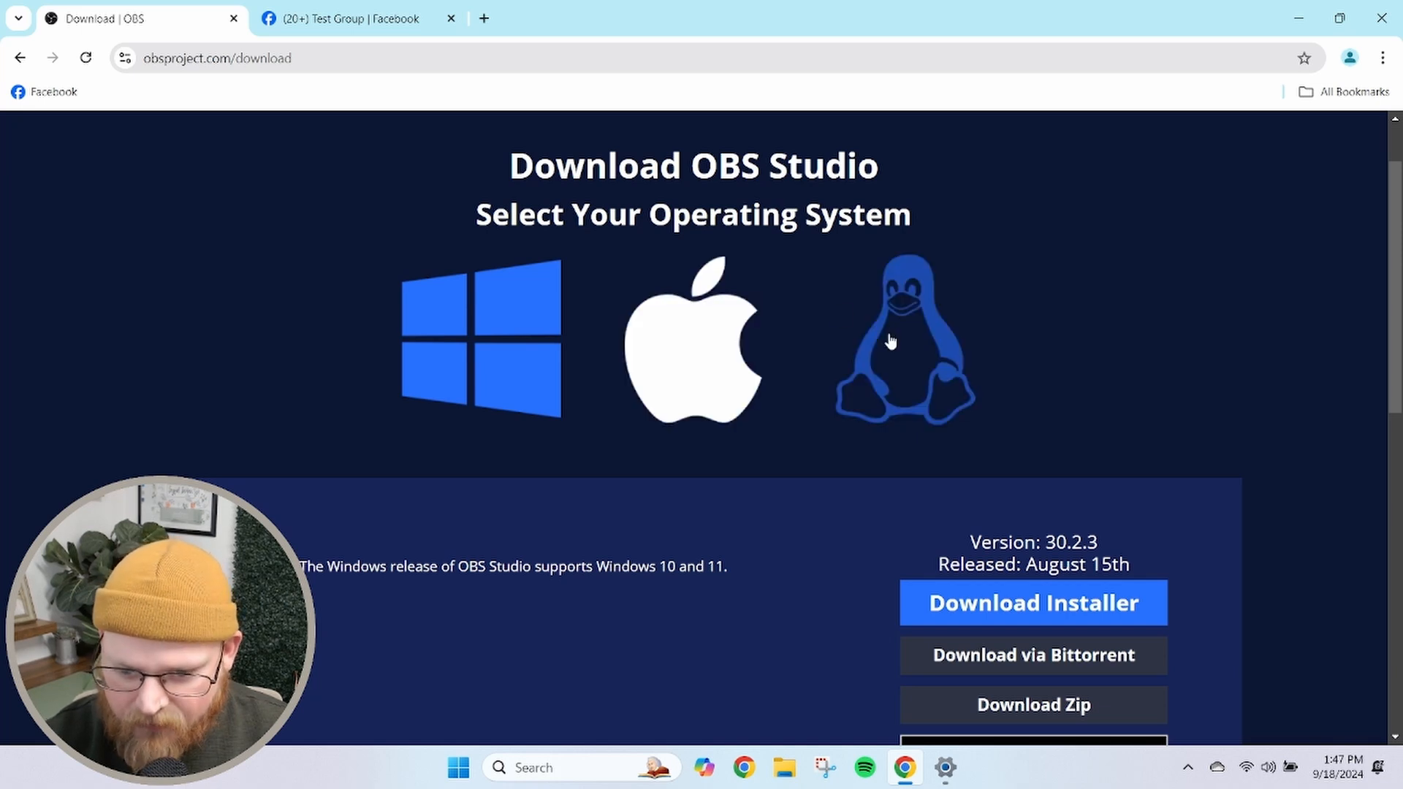
left_click(1045, 604)
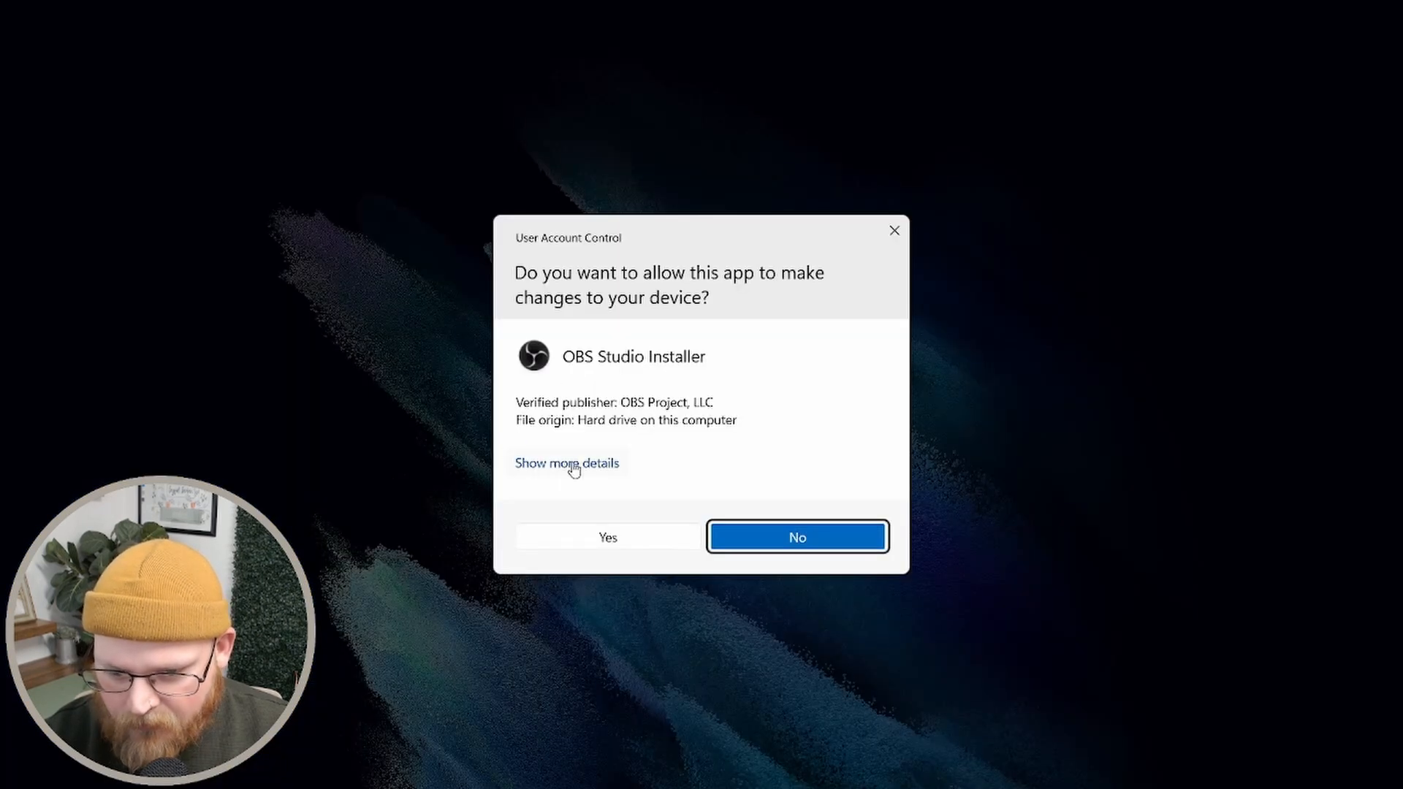
left_click(570, 532)
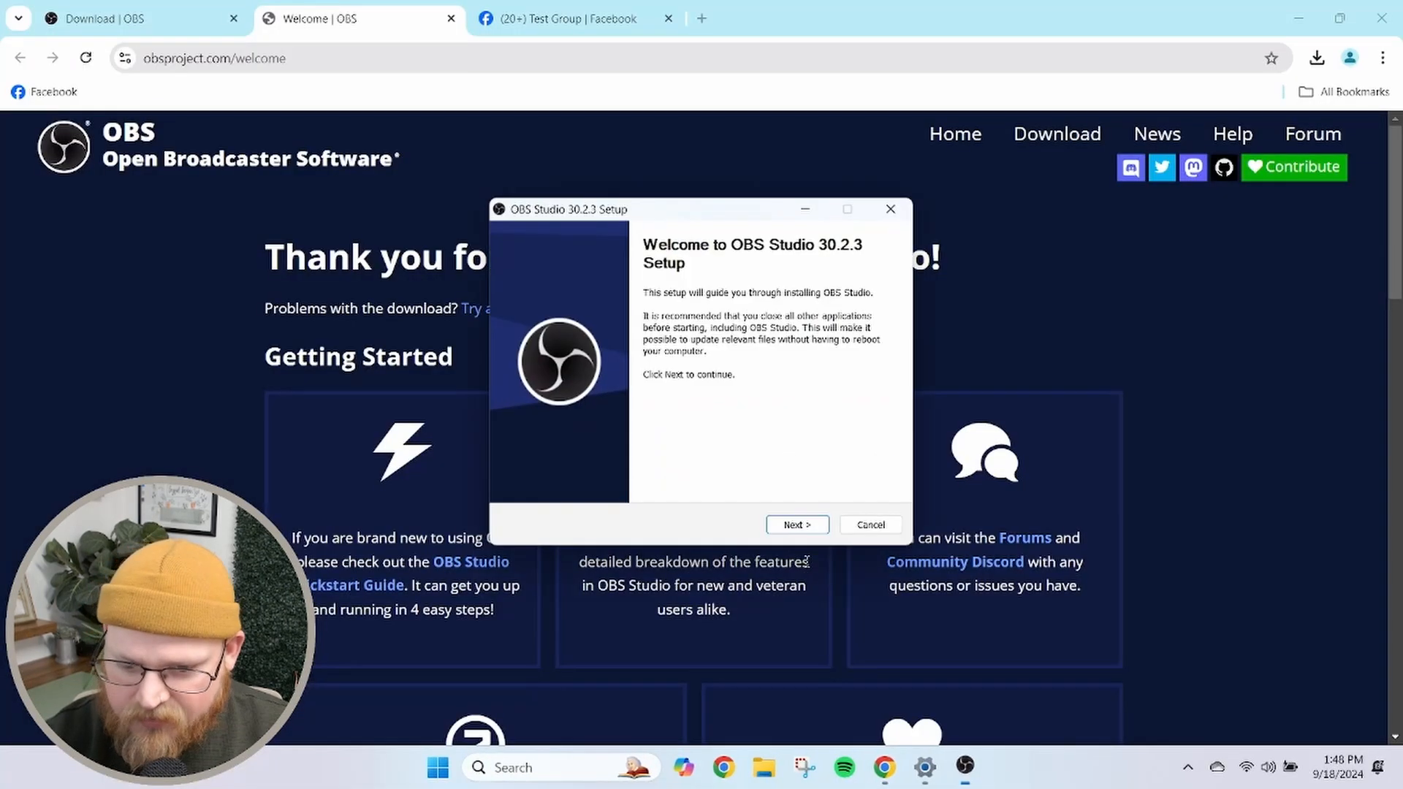
Proceed through the OBS Studio 30.2.3 setup and finish the installation with the launch option enabled
left_click(798, 525)
left_click(799, 527)
left_click(800, 530)
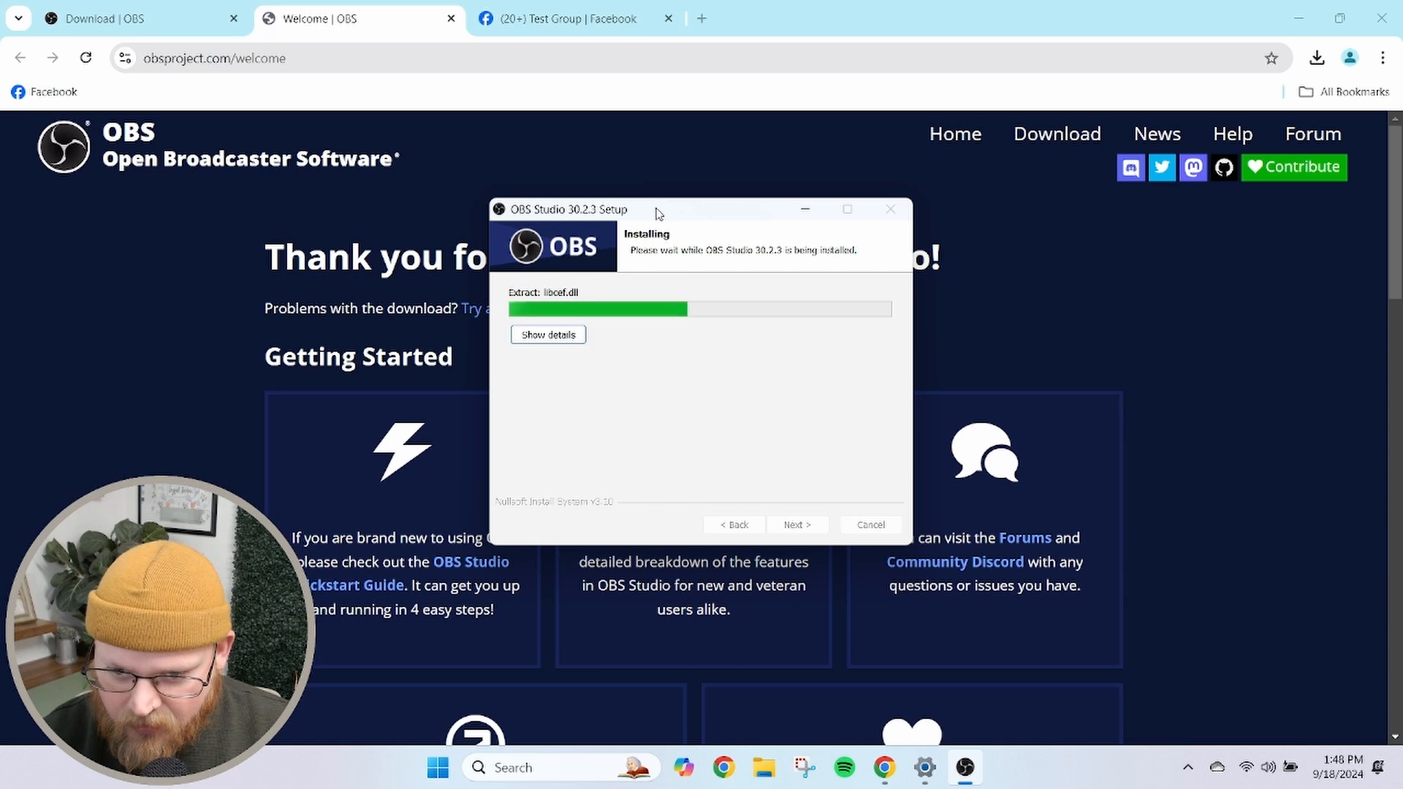
left_click_drag(656, 212, 719, 133)
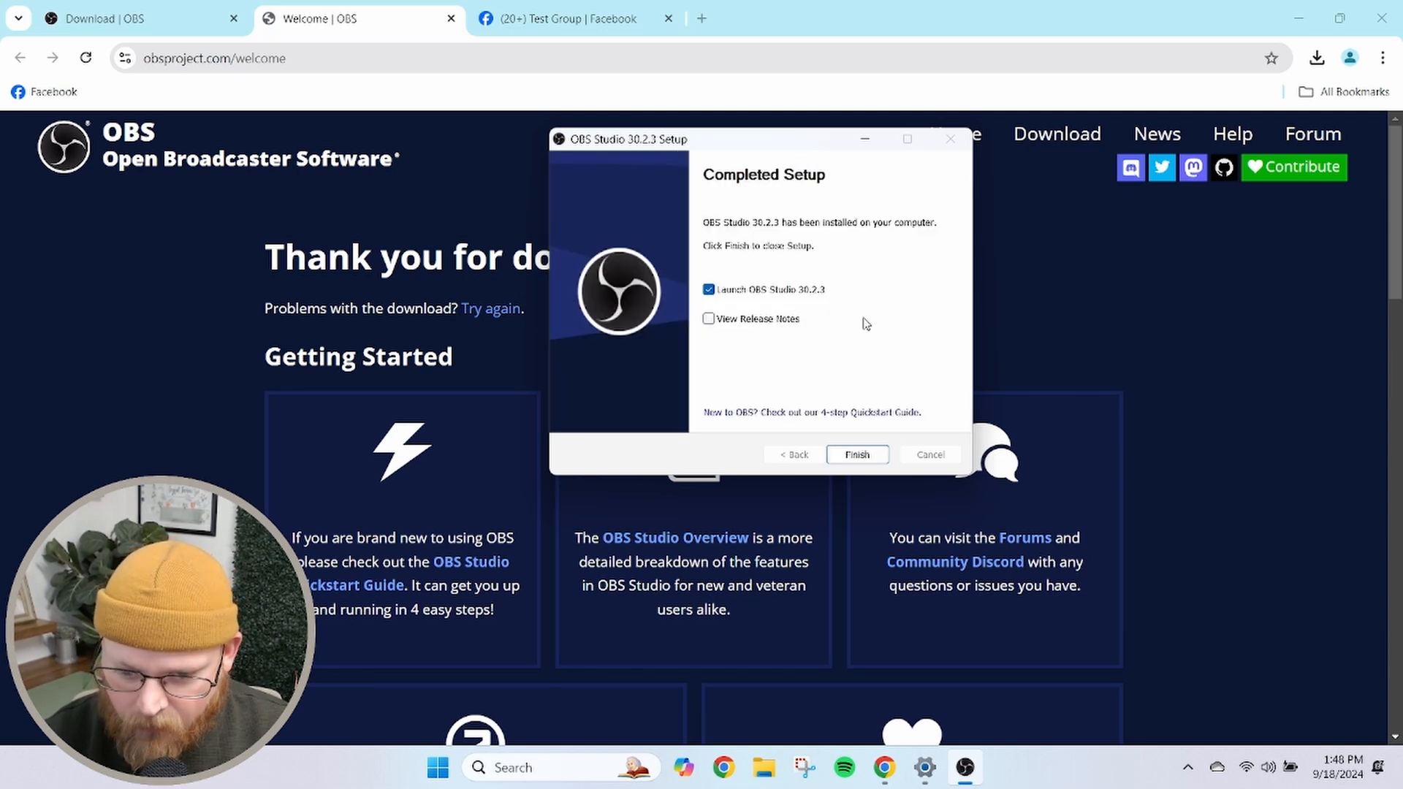
left_click(854, 456)
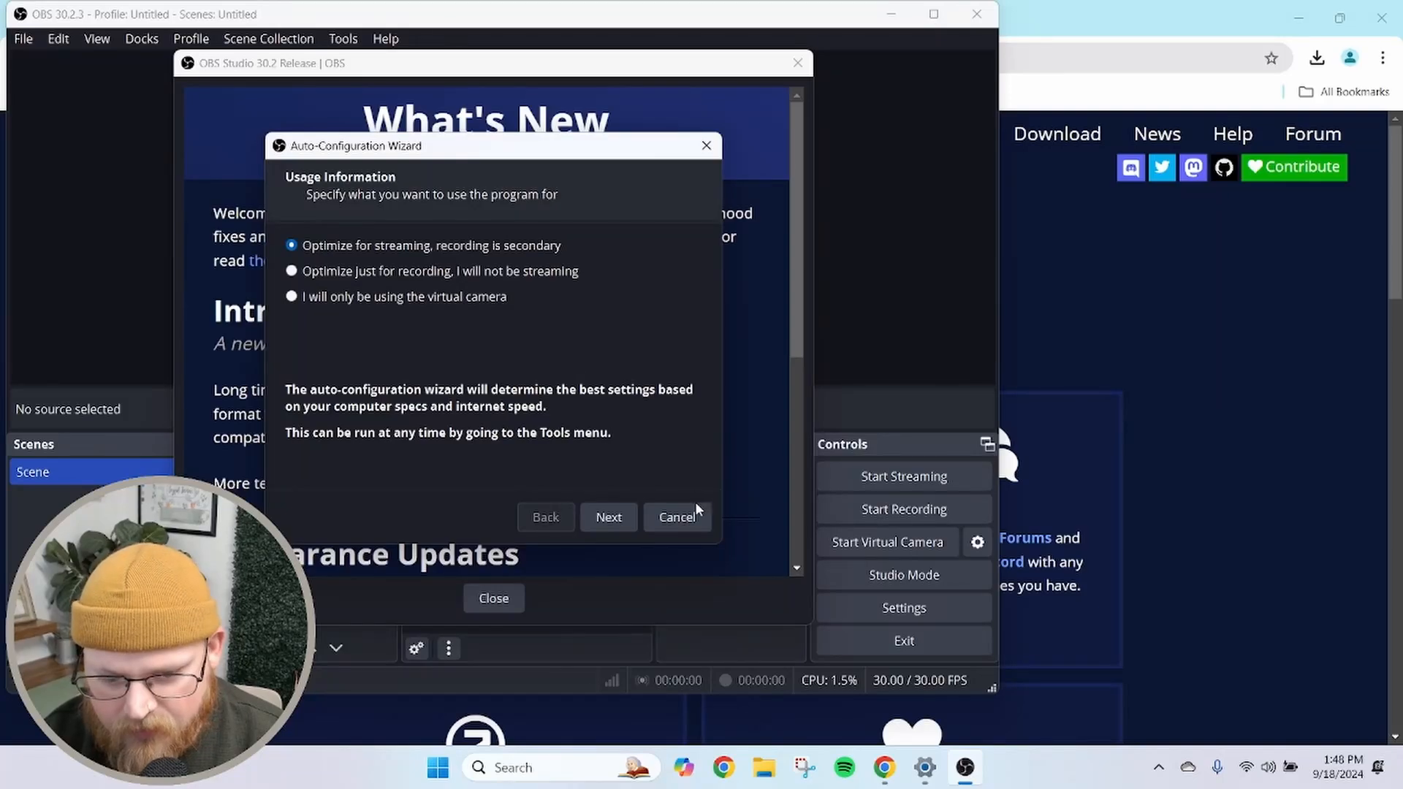
Dismiss the auto-configuration wizard and the What's New window, and maximize the OBS window
left_click_drag(440, 157, 815, 111)
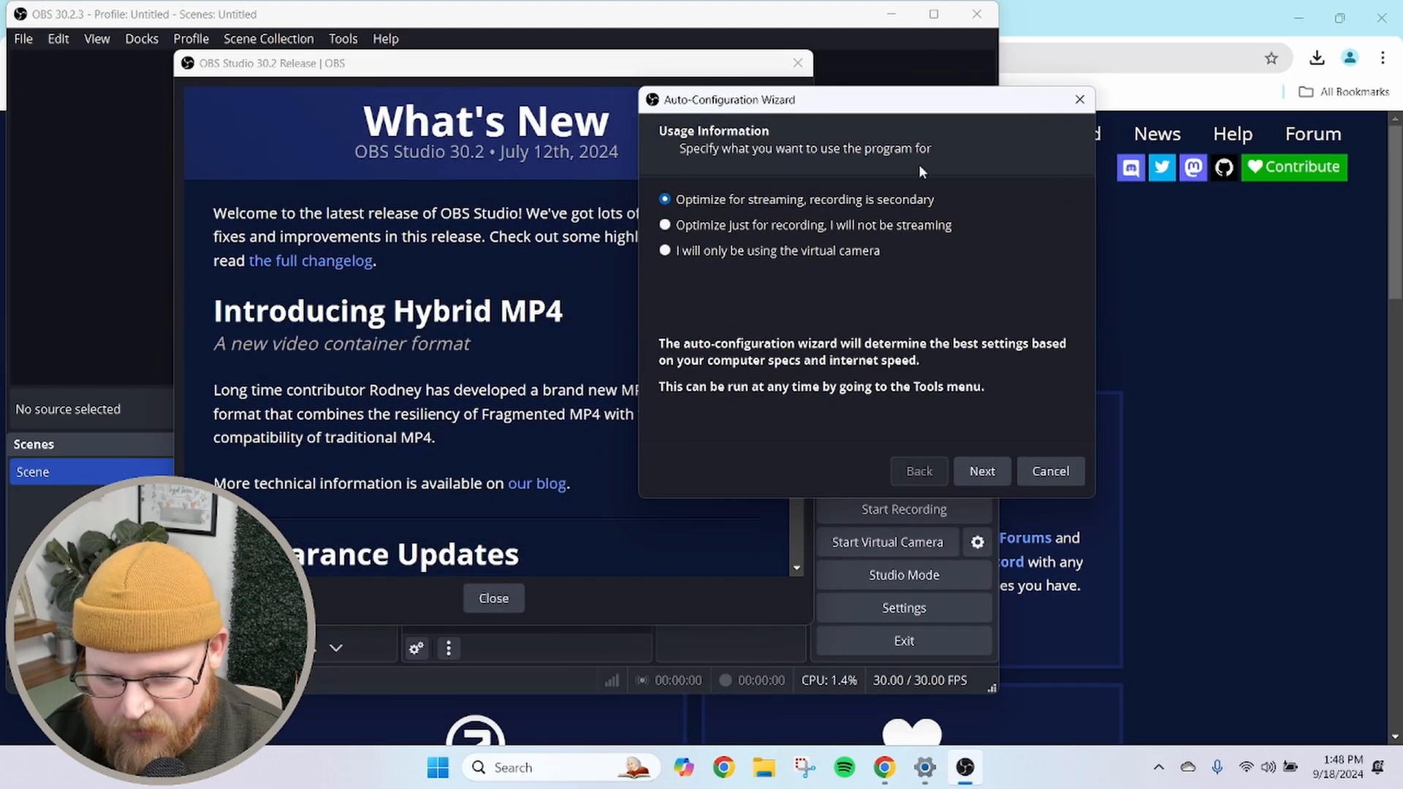
left_click(1040, 471)
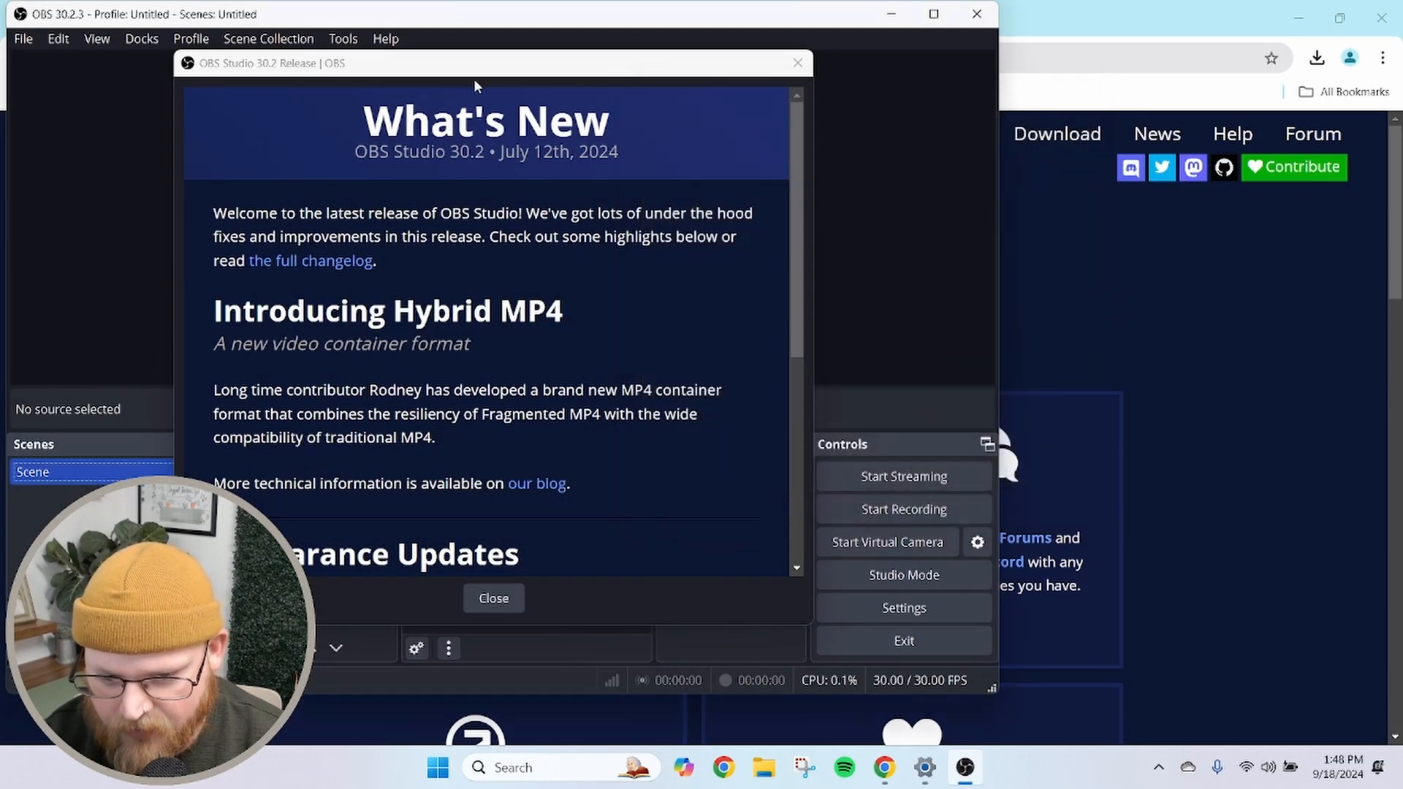
left_click_drag(450, 66, 818, 92)
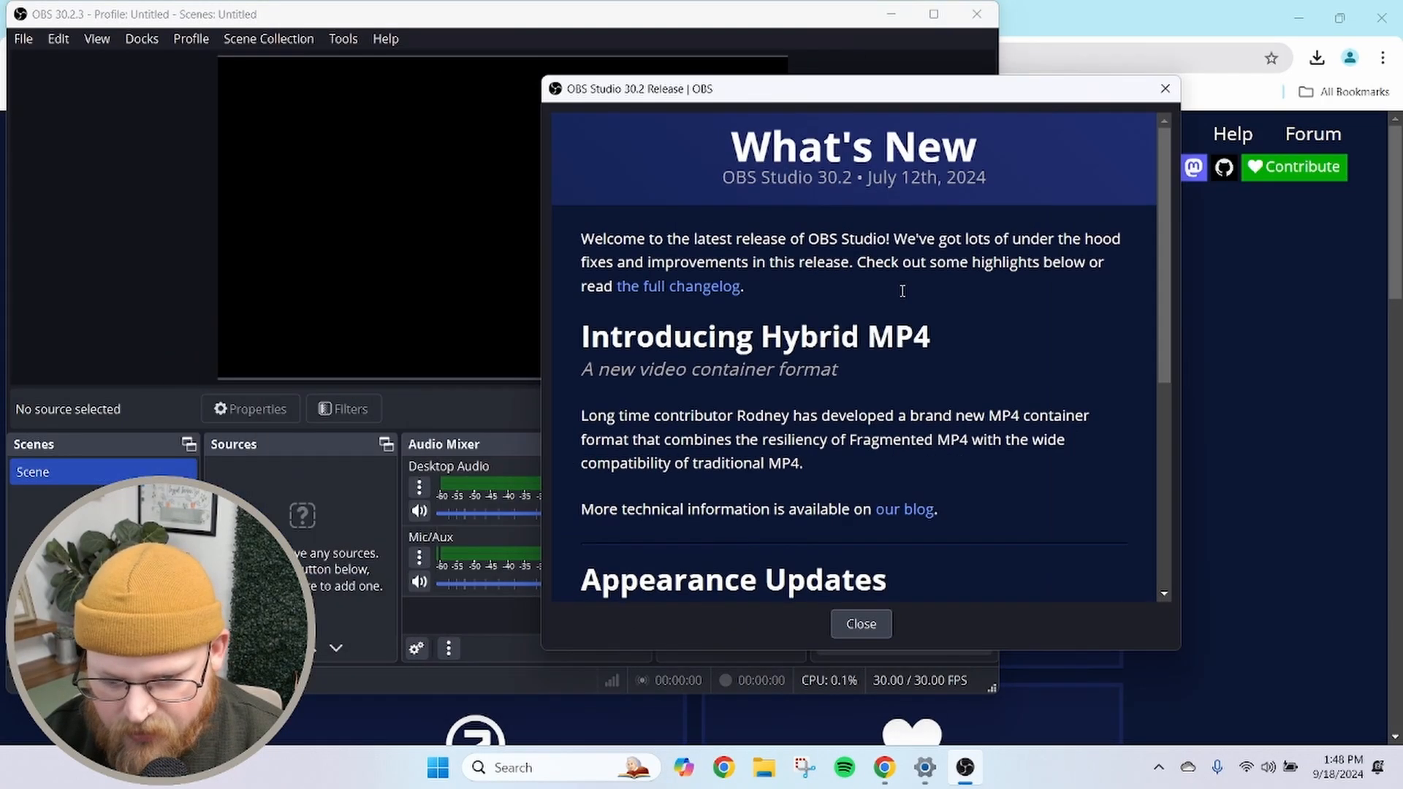
left_click(846, 627)
left_click_drag(513, 4, 759, 19)
left_click(1181, 30)
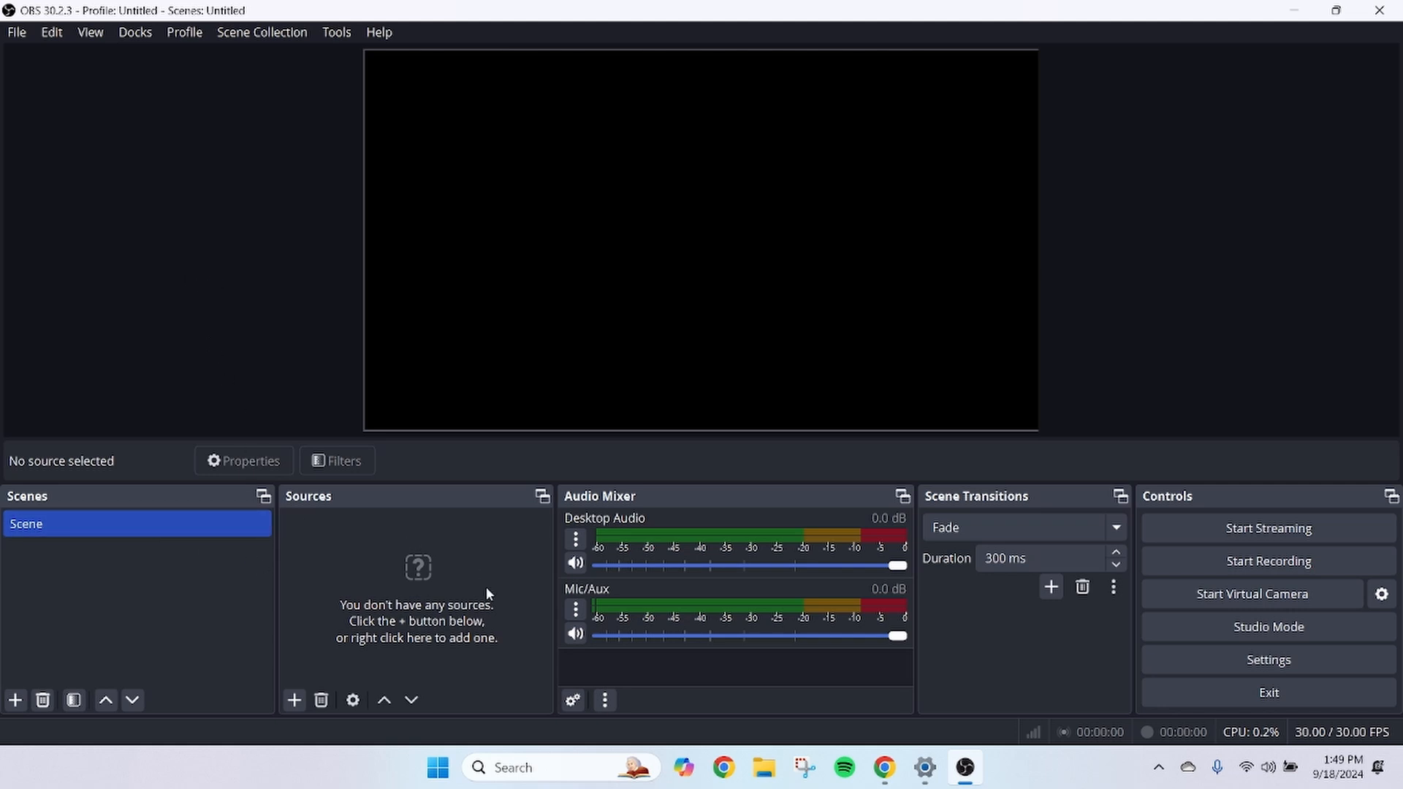
Rename the default scene to Full Desktop
left_click(121, 597)
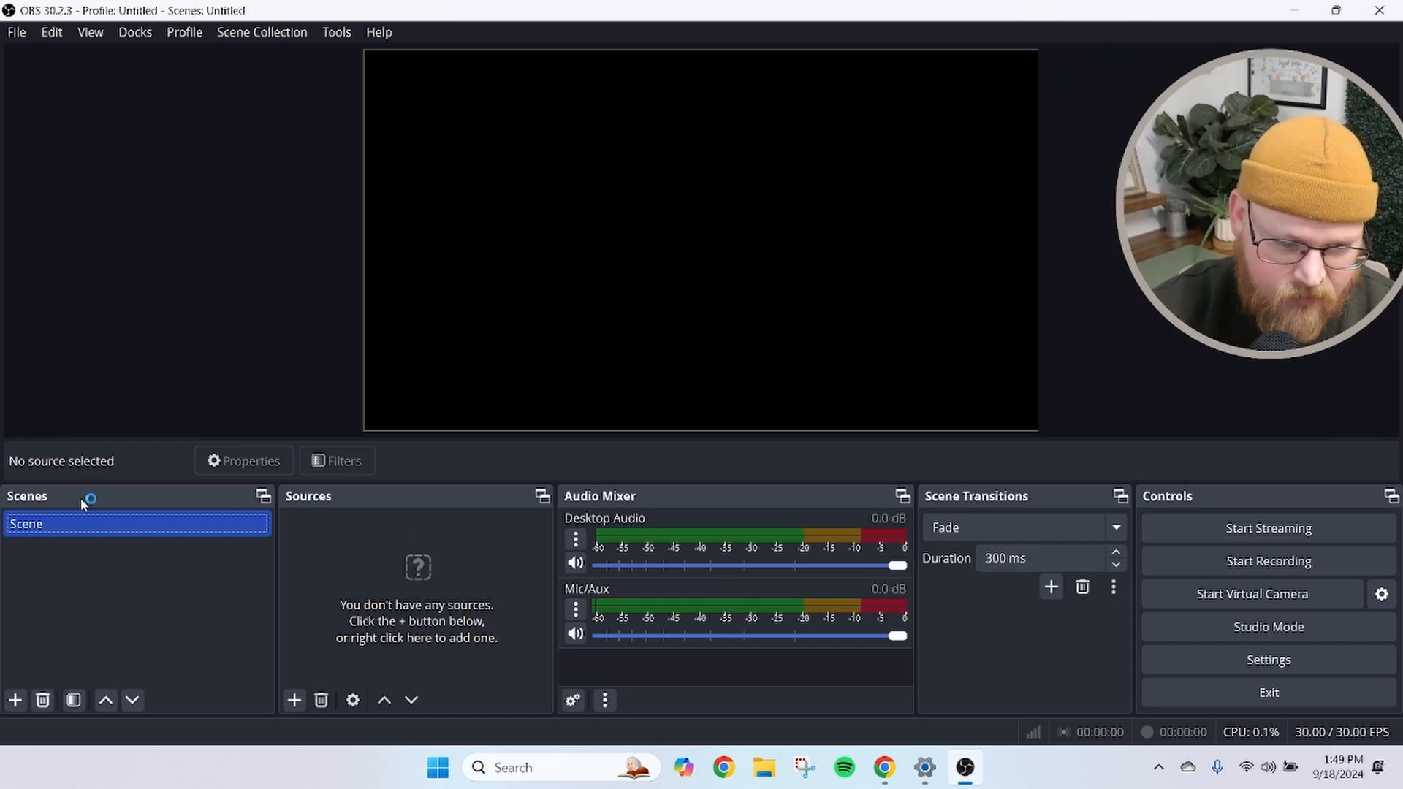
right_click(51, 525)
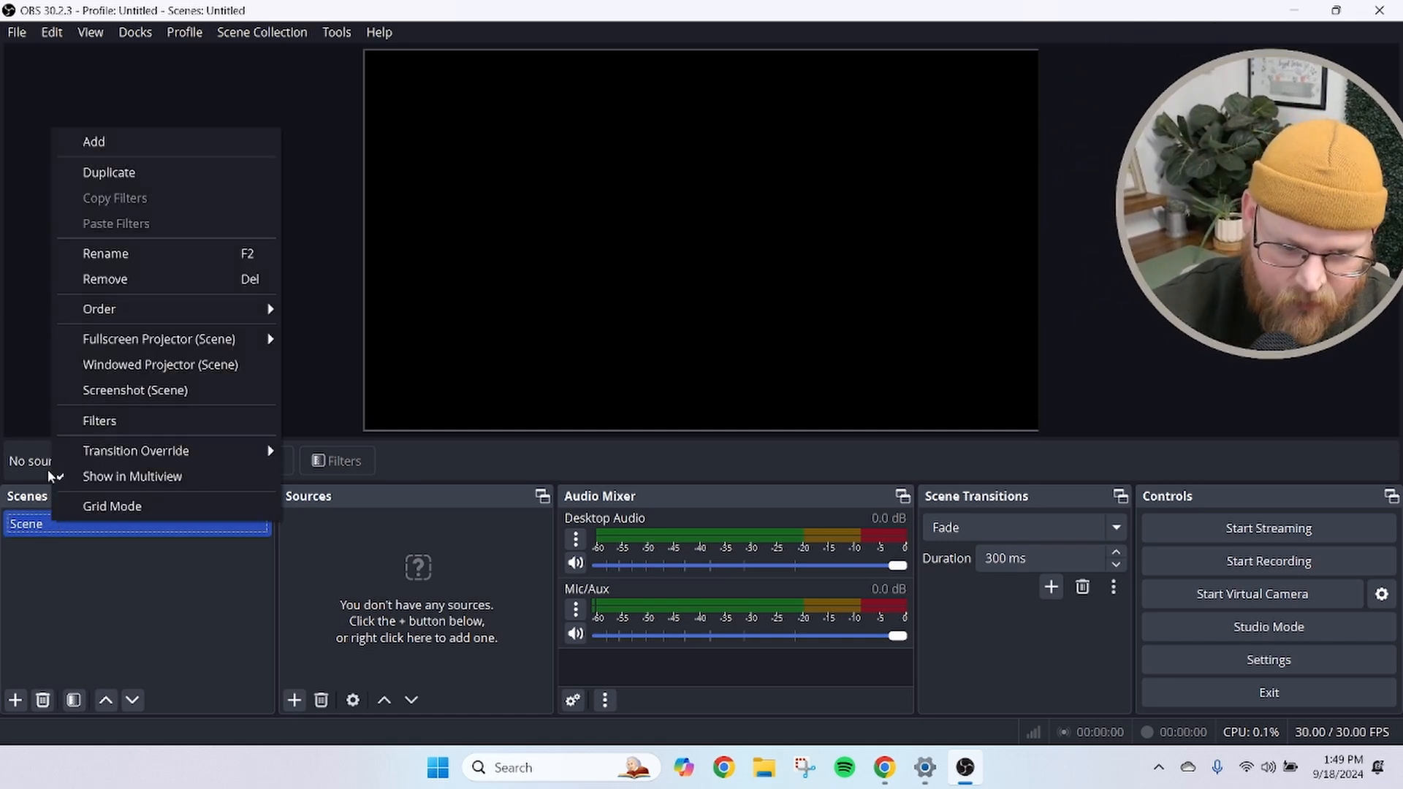
left_click(135, 256)
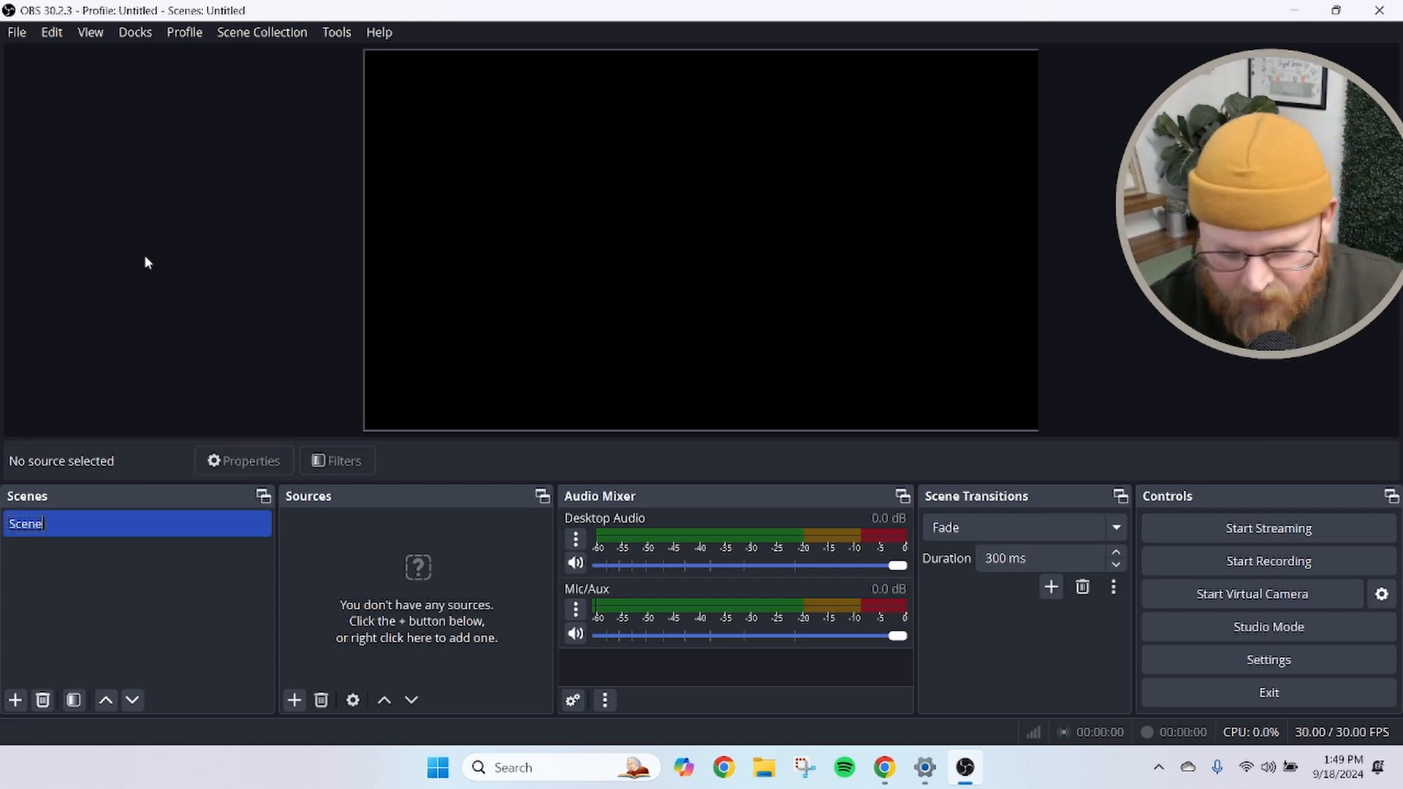
type("Full")
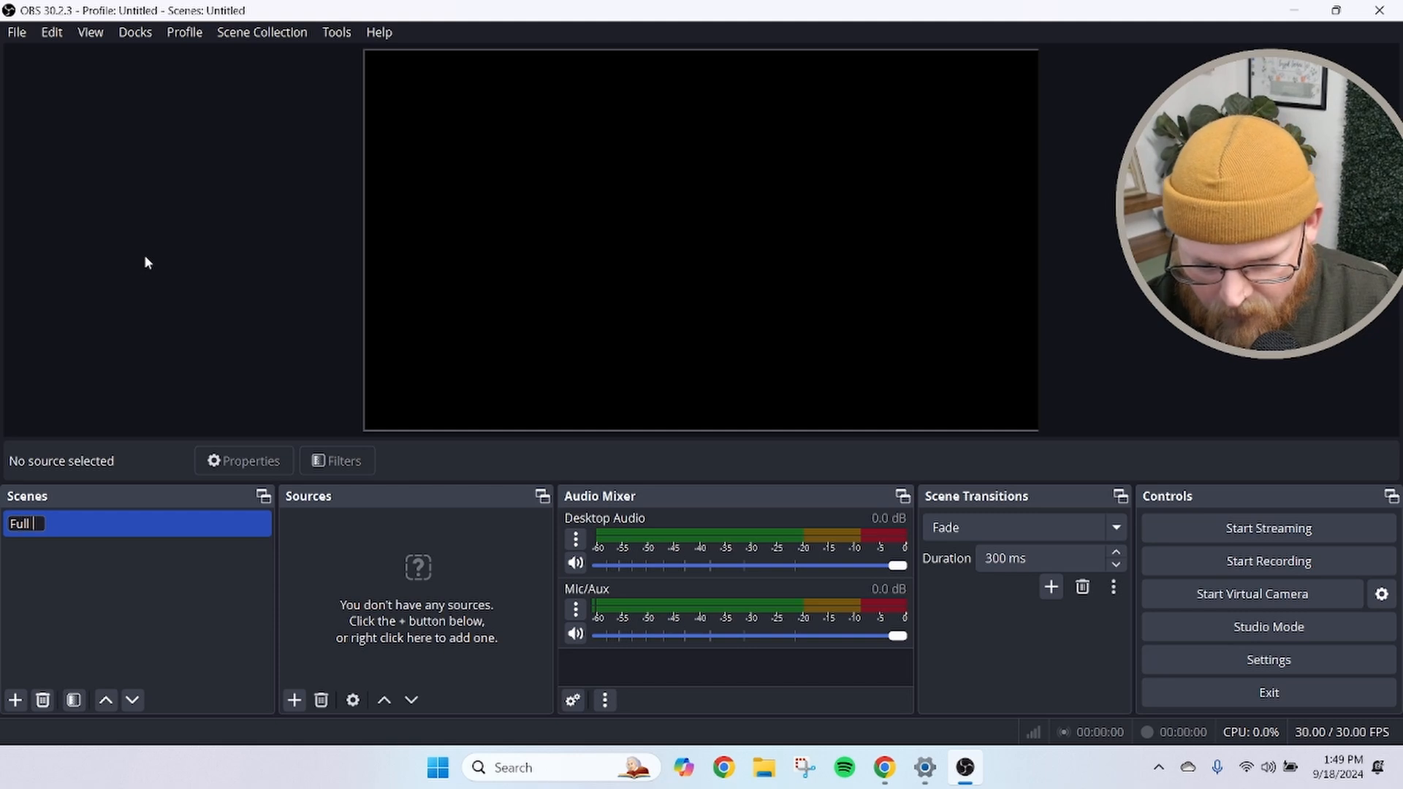
type(" Desktop")
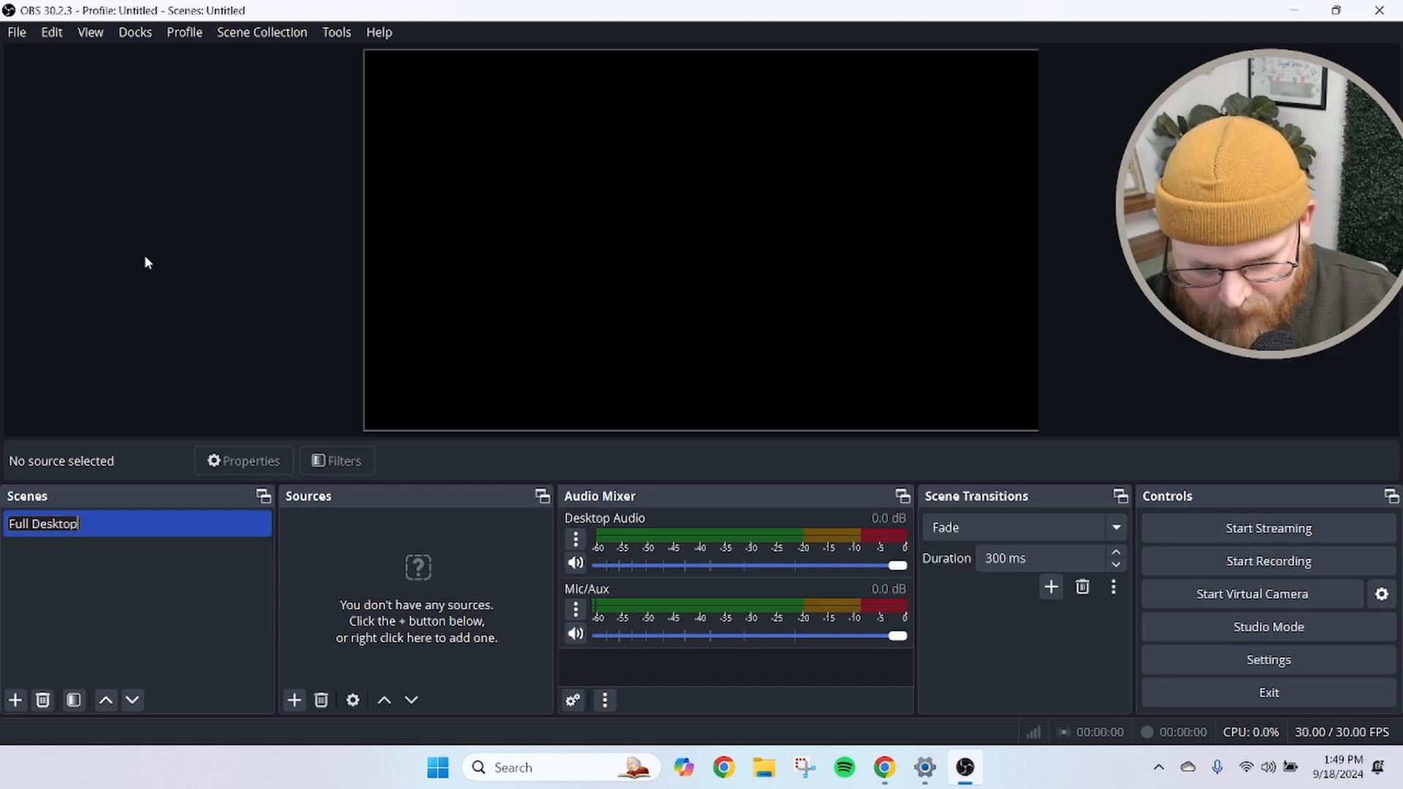
key("Return")
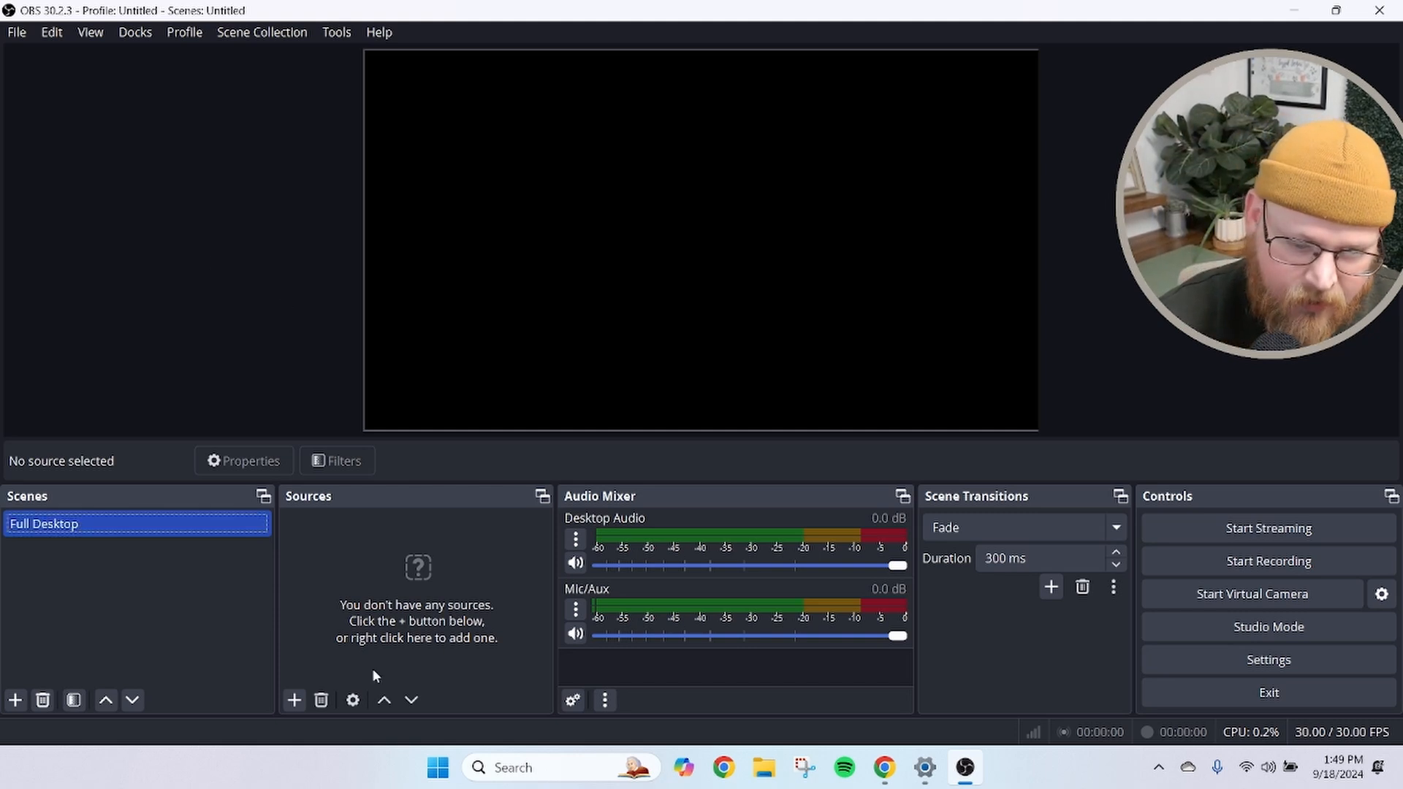
Add a new Display Capture source named Desktop to the Full Desktop scene
left_click(294, 700)
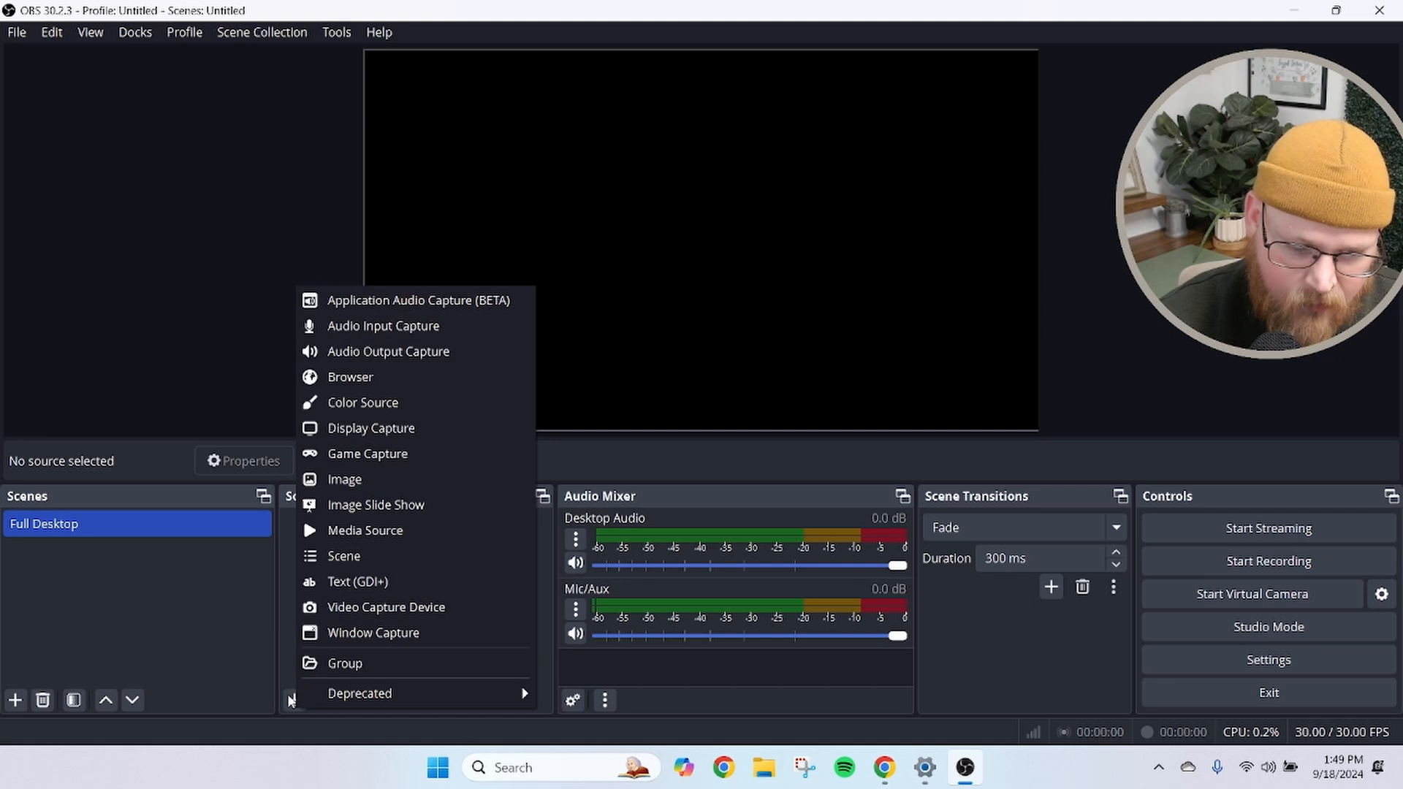
left_click(264, 650)
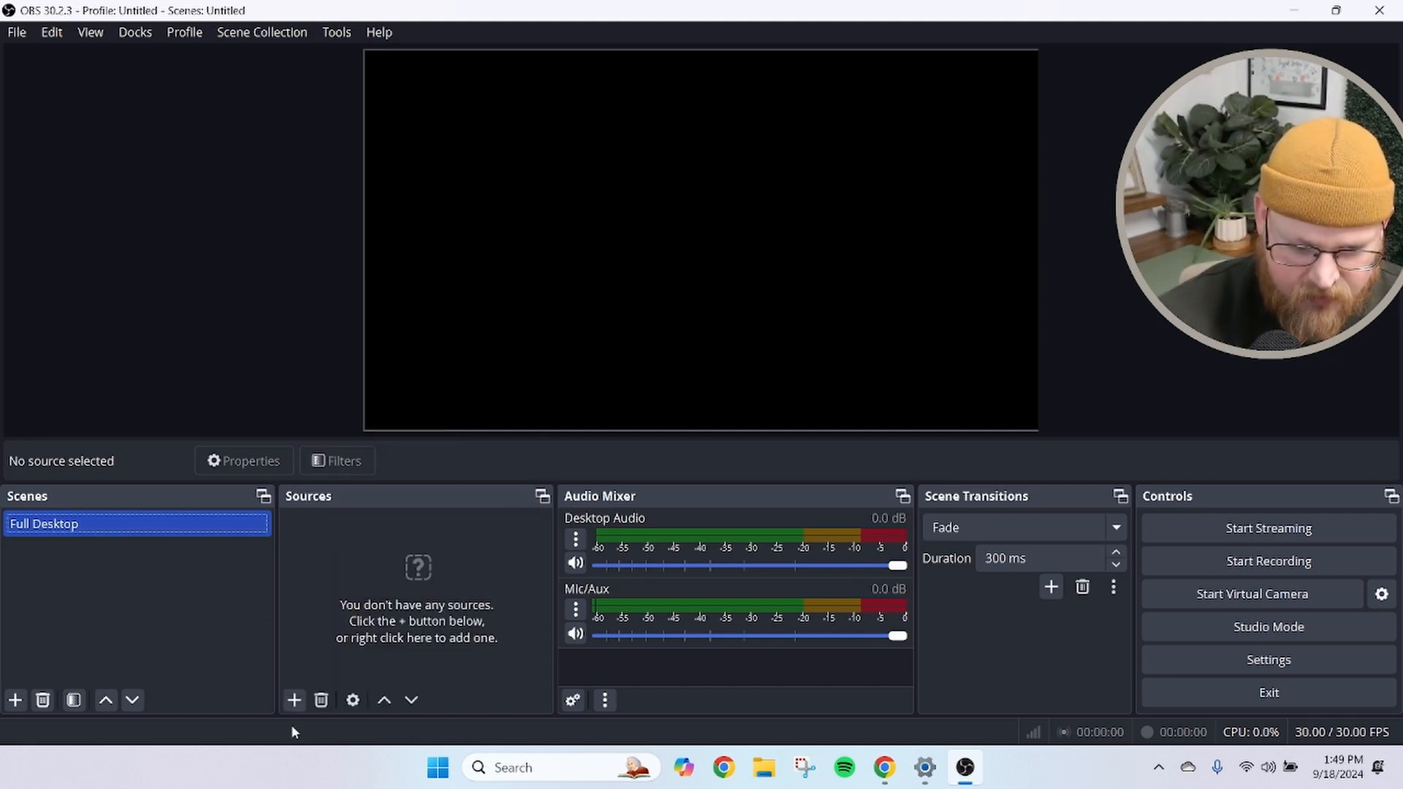
left_click(295, 700)
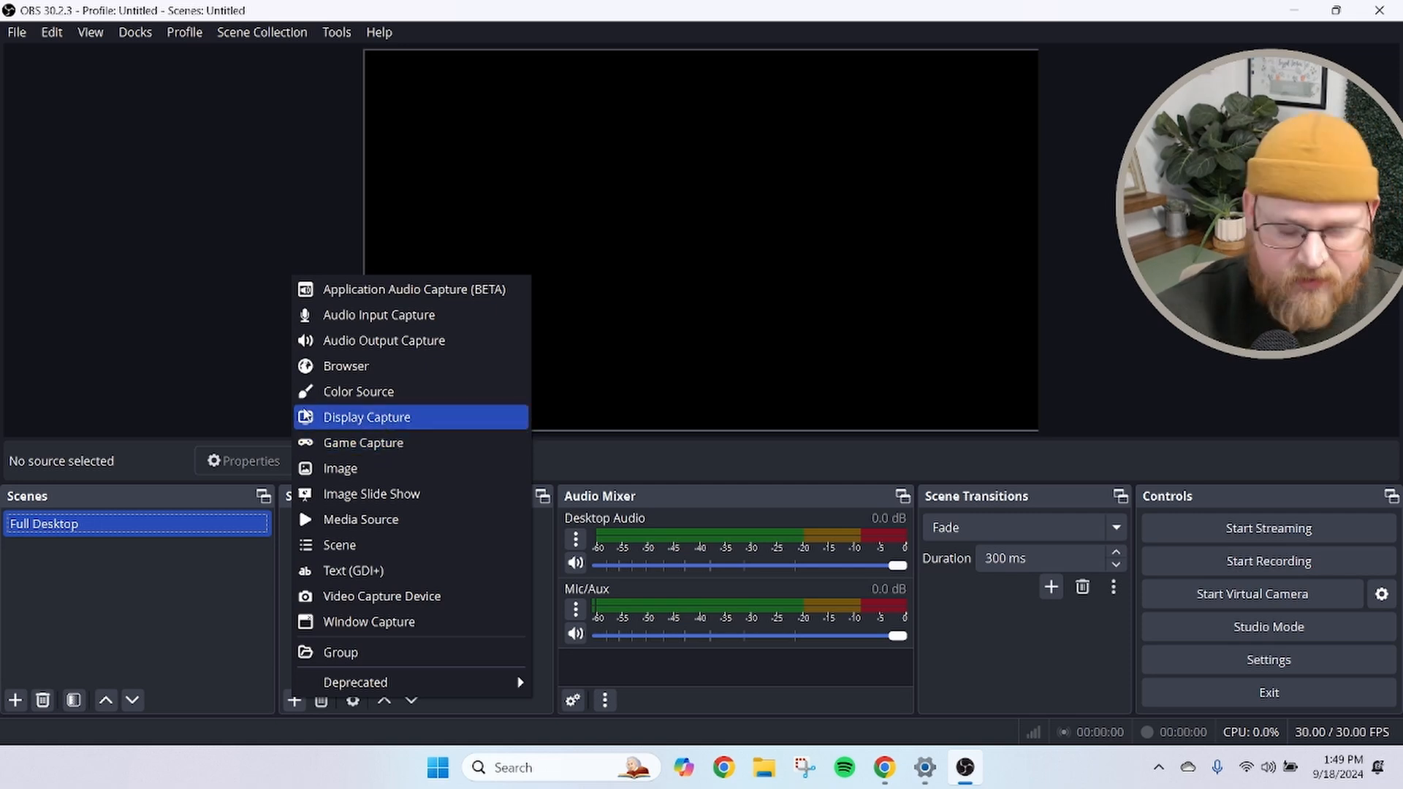
left_click(318, 417)
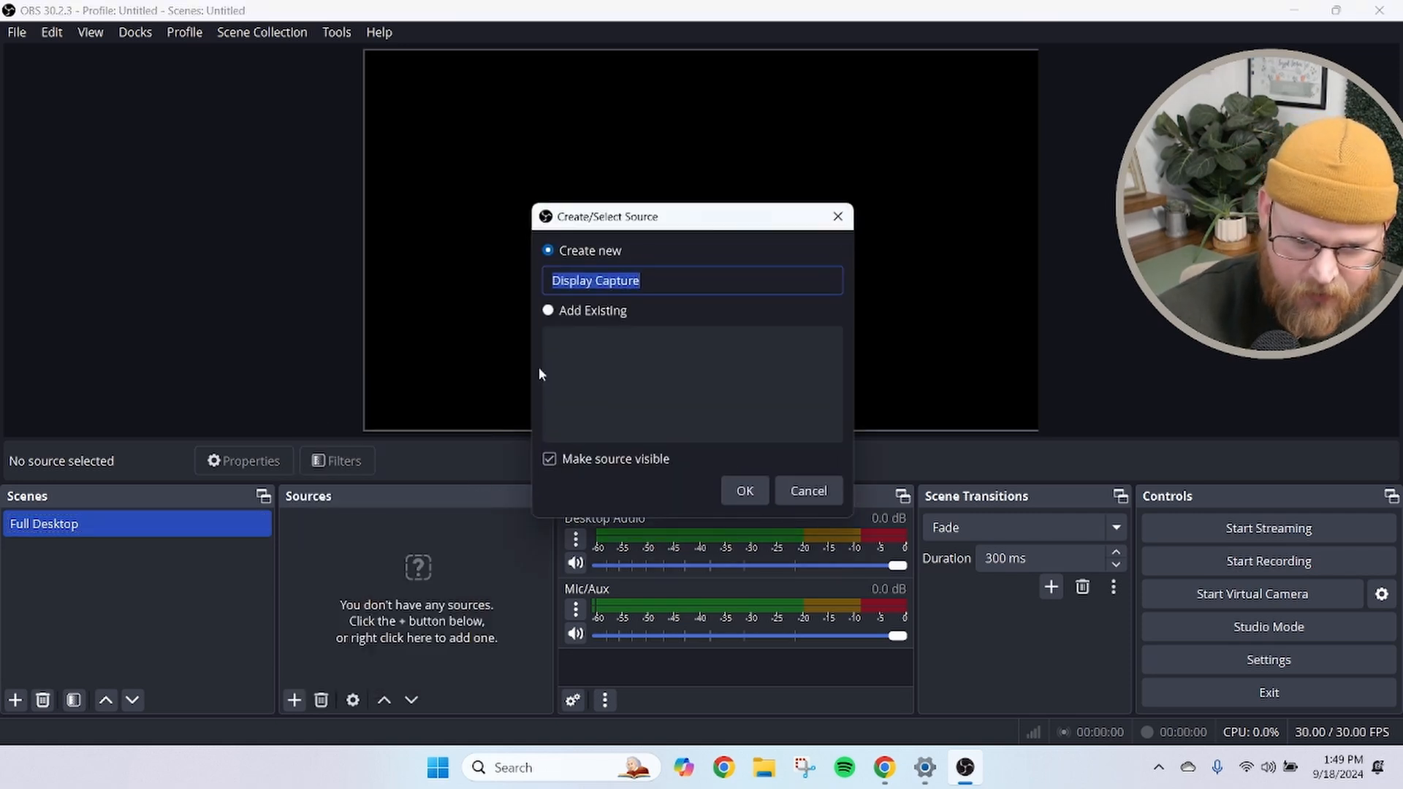
type("Dekstop")
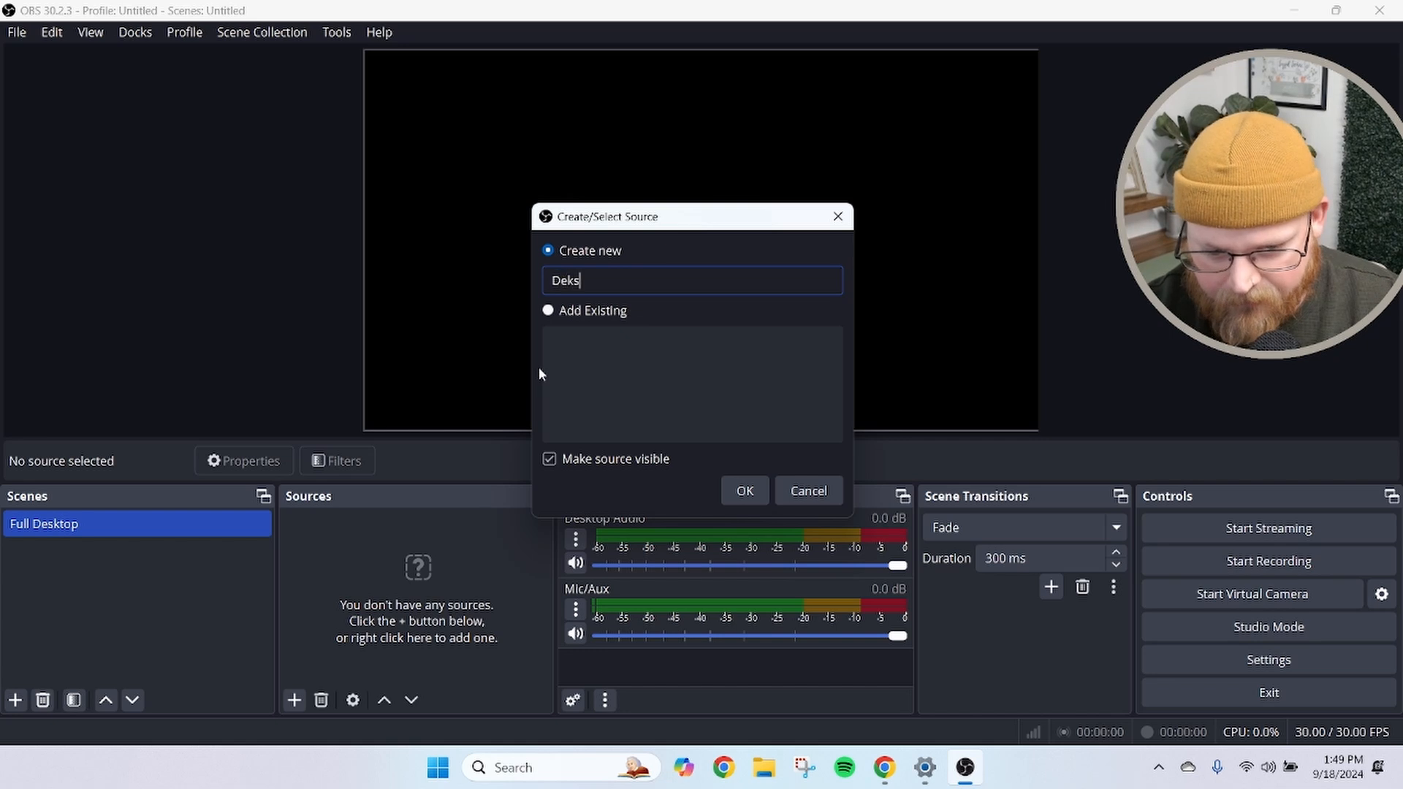
key("BackSpace")
key("BackSpace")
key("BackSpace")
key("BackSpace")
key("BackSpace")
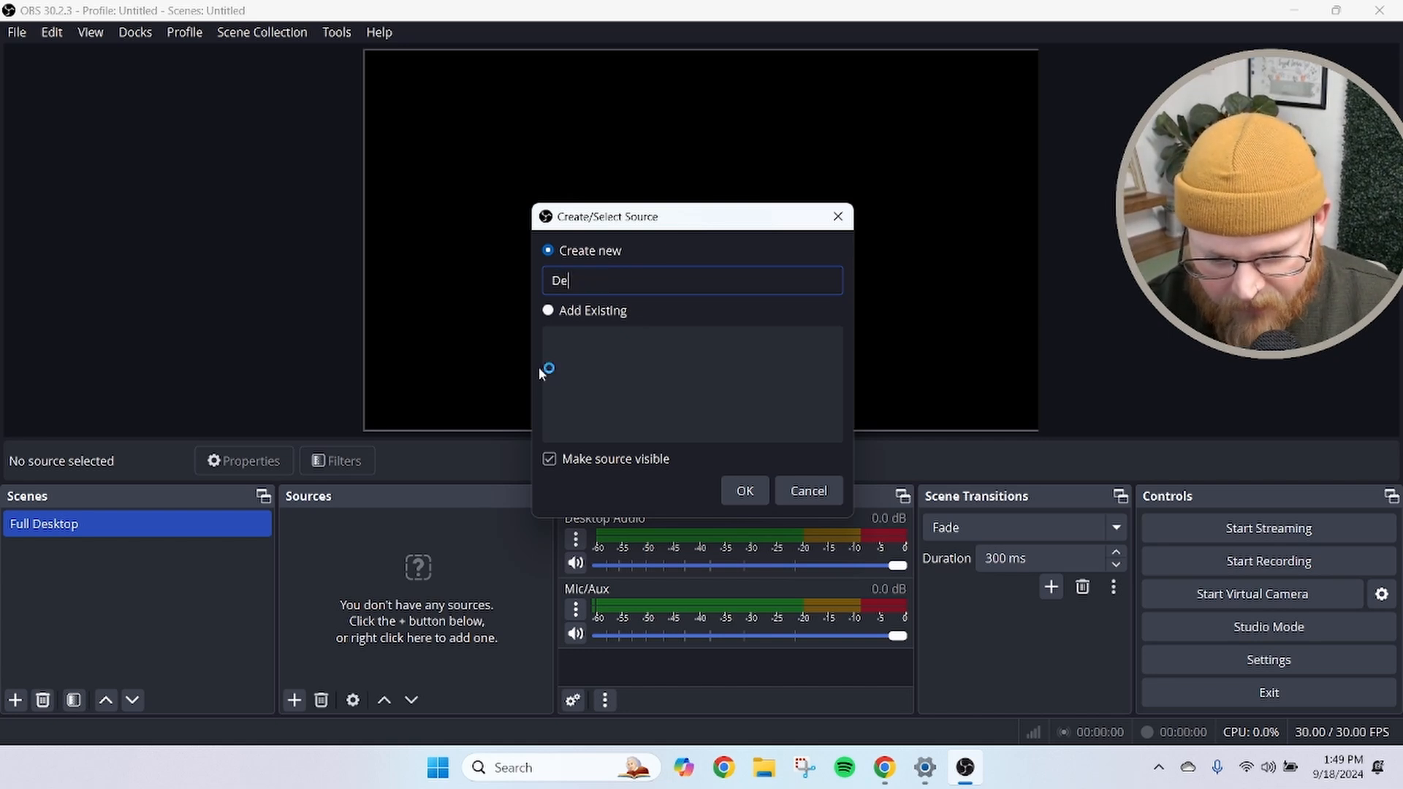
type("sktop")
key("Return")
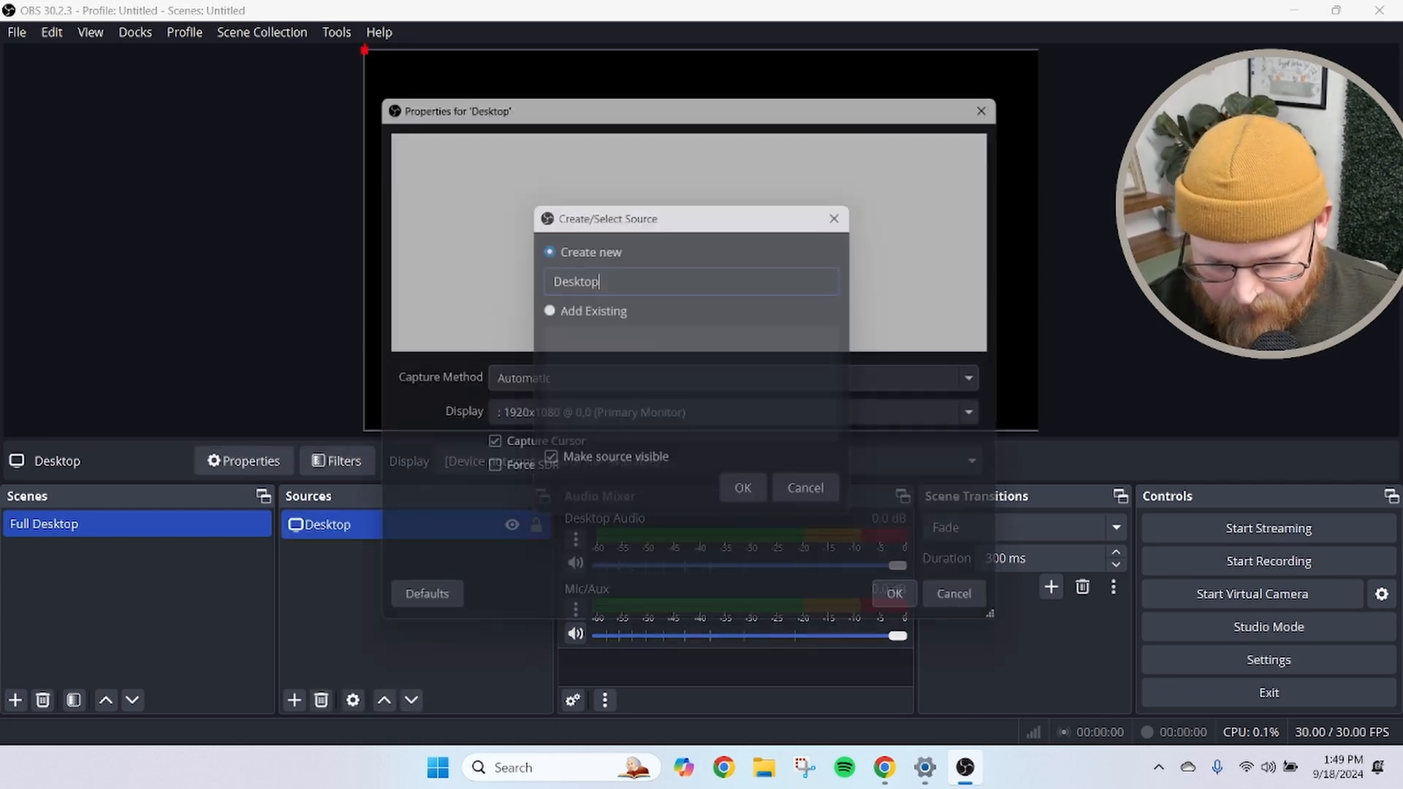
Keep the Automatic capture method on the primary monitor and confirm the Desktop source's properties
left_click(518, 386)
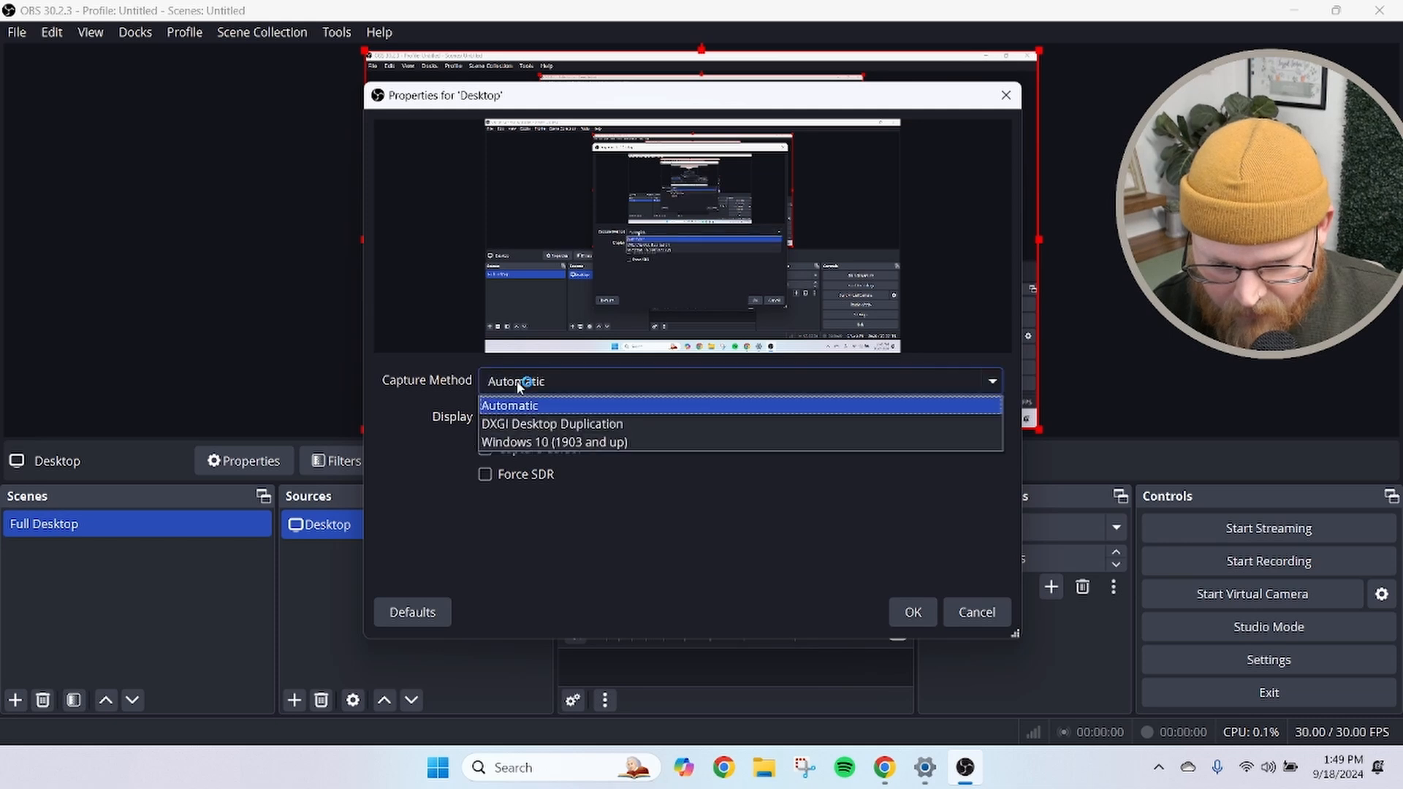
left_click(521, 385)
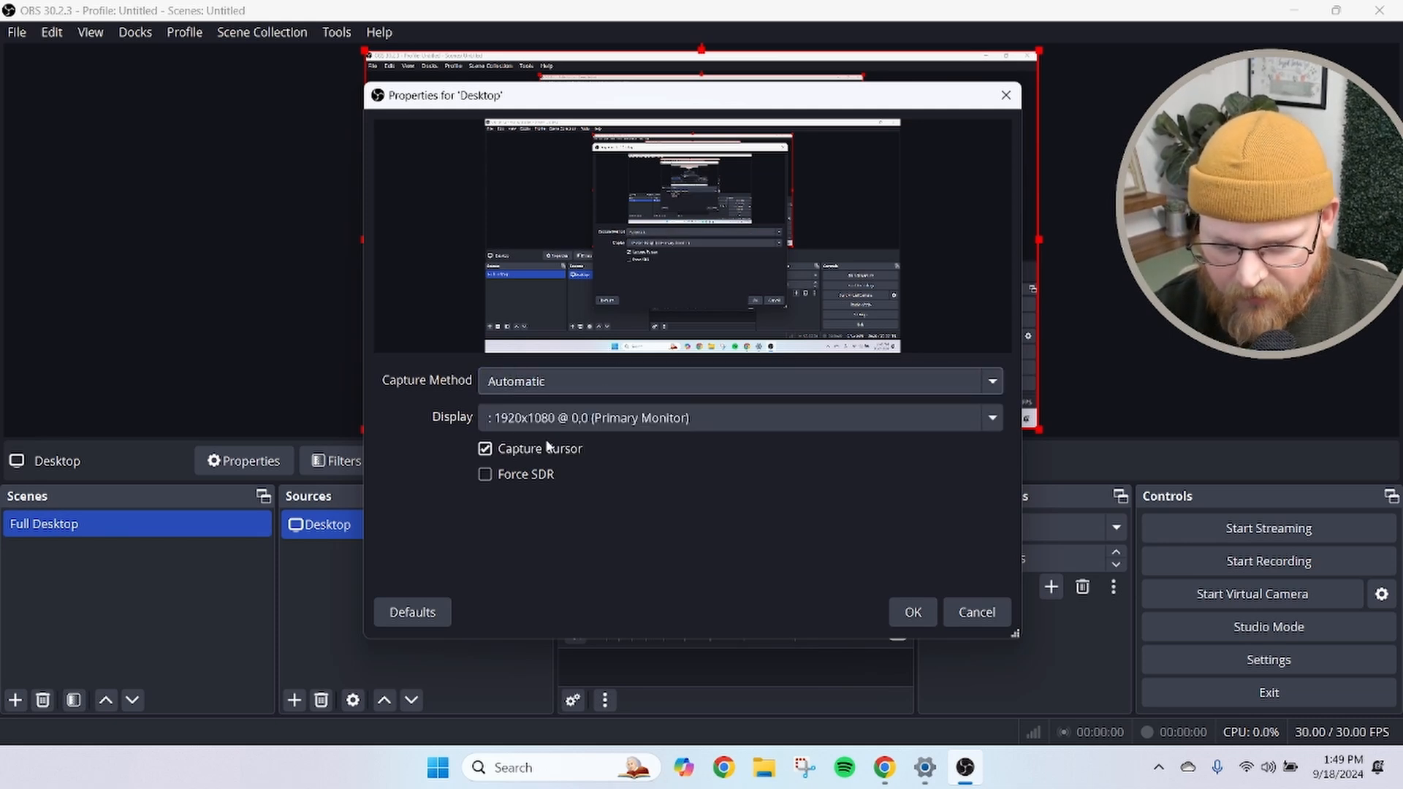
left_click(918, 620)
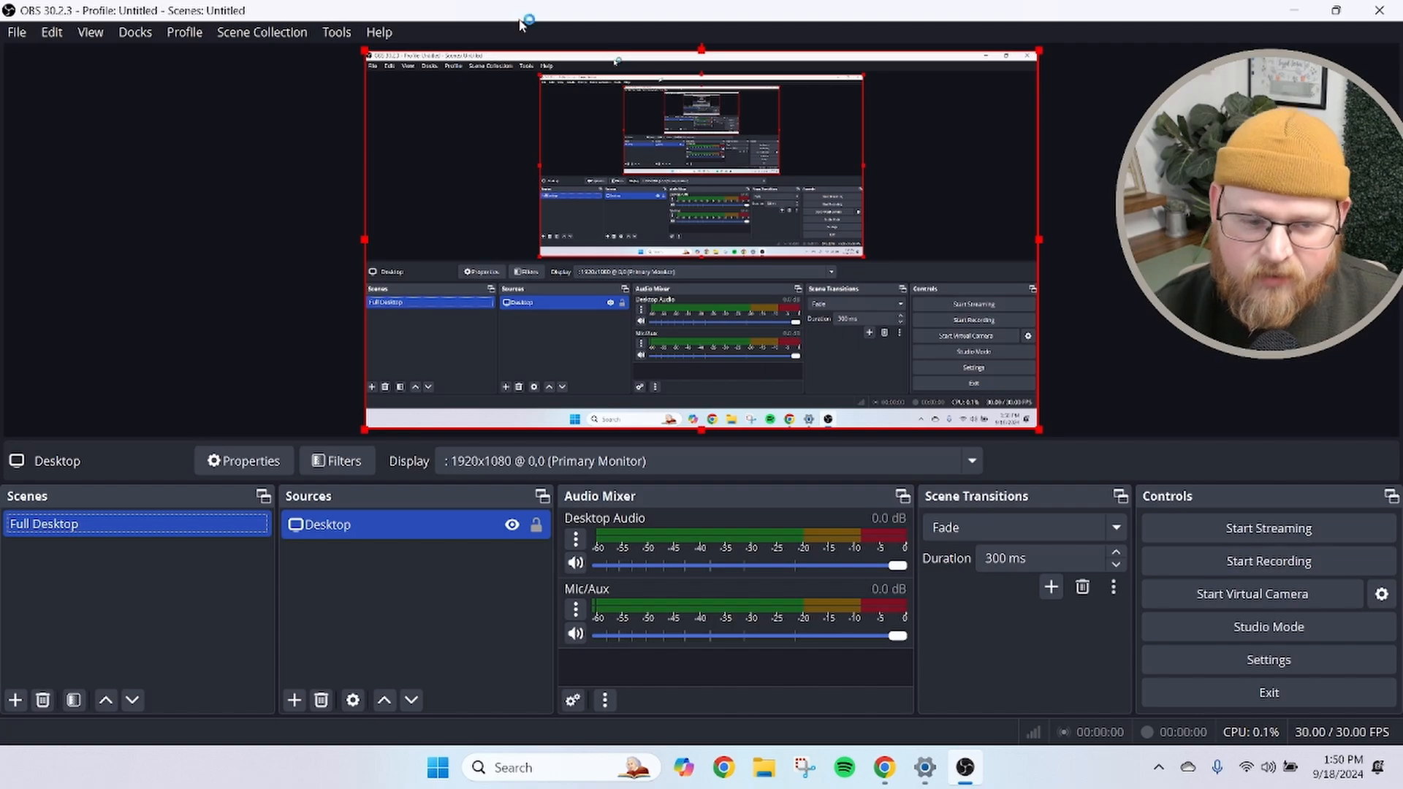
left_click_drag(521, 22, 744, 7)
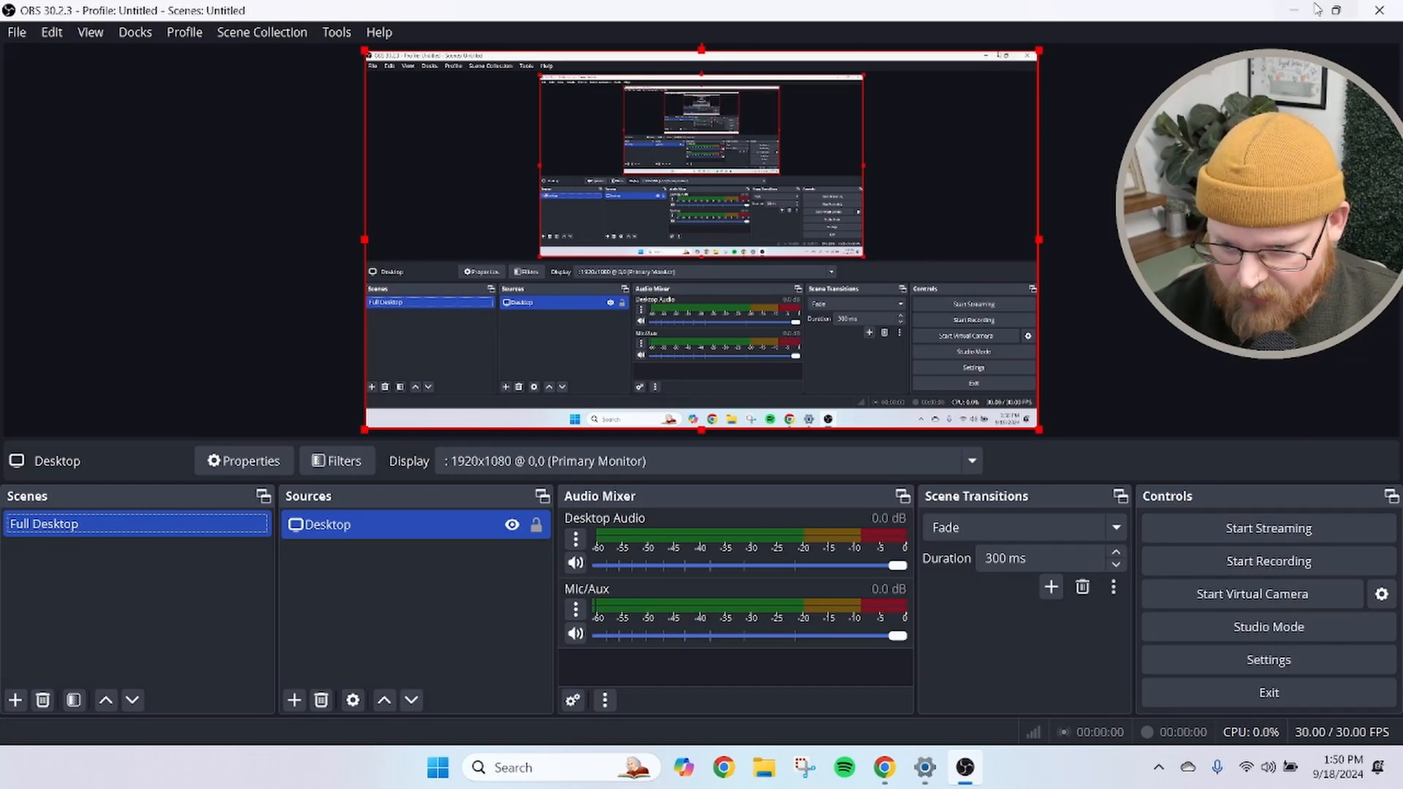
left_click(1291, 11)
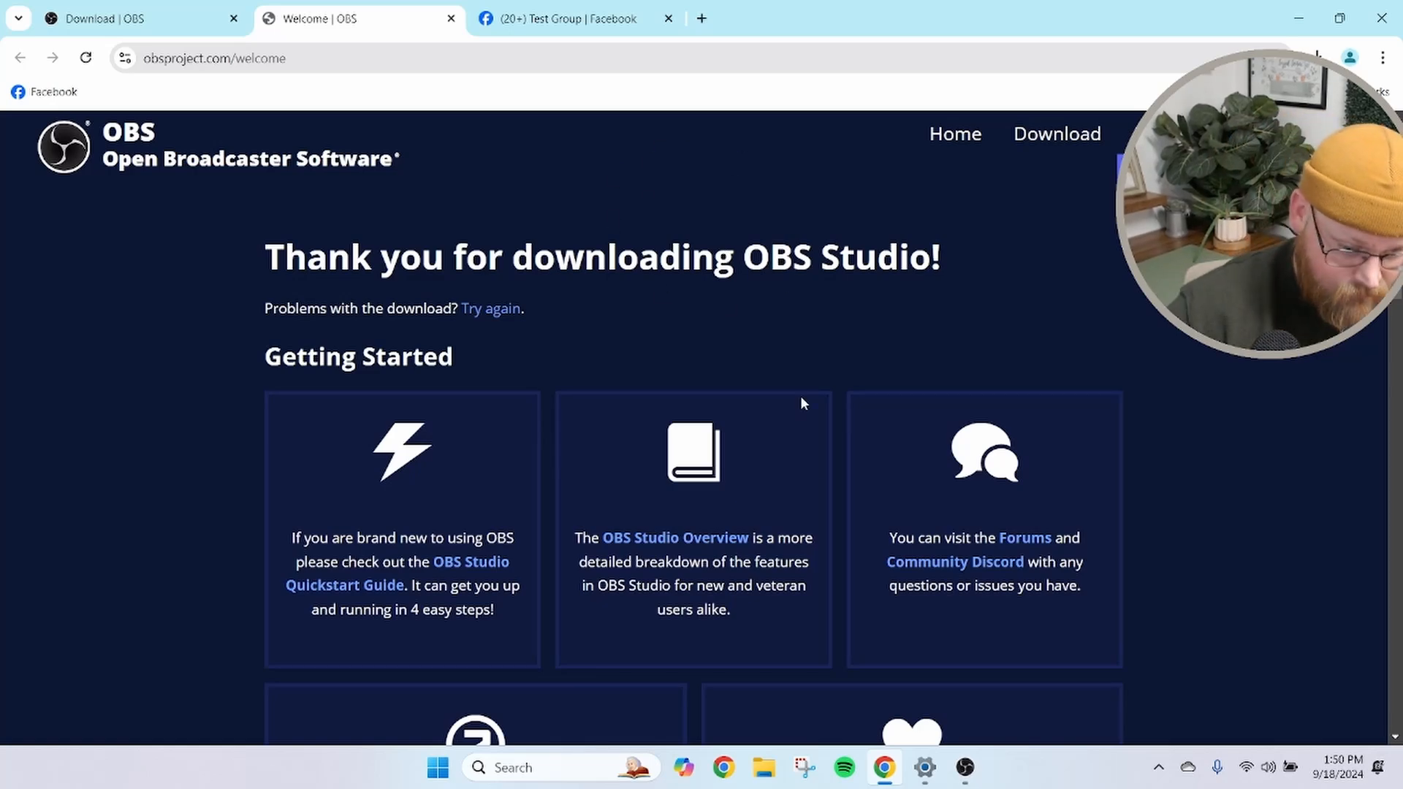
left_click(965, 769)
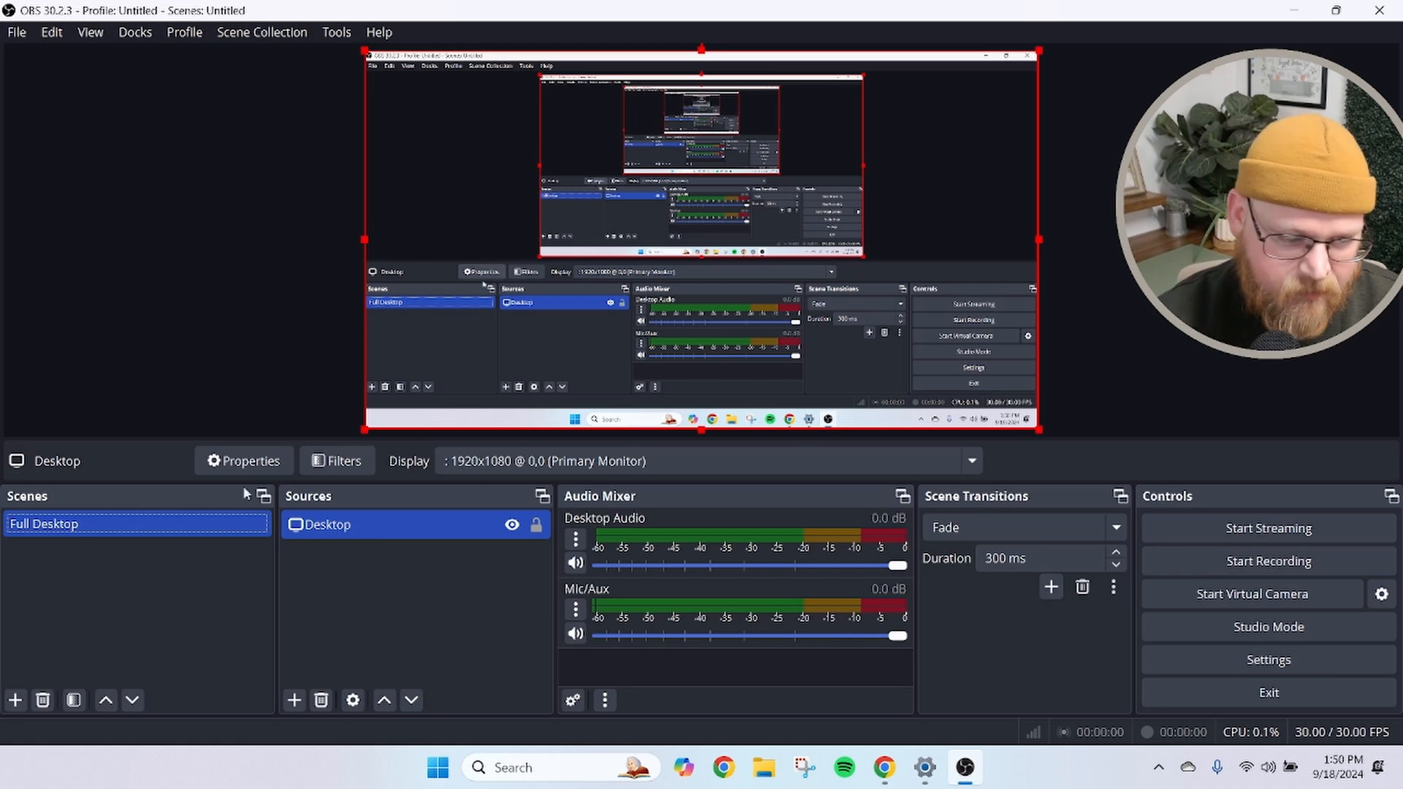
Add a new scene named Face Camera
left_click(15, 700)
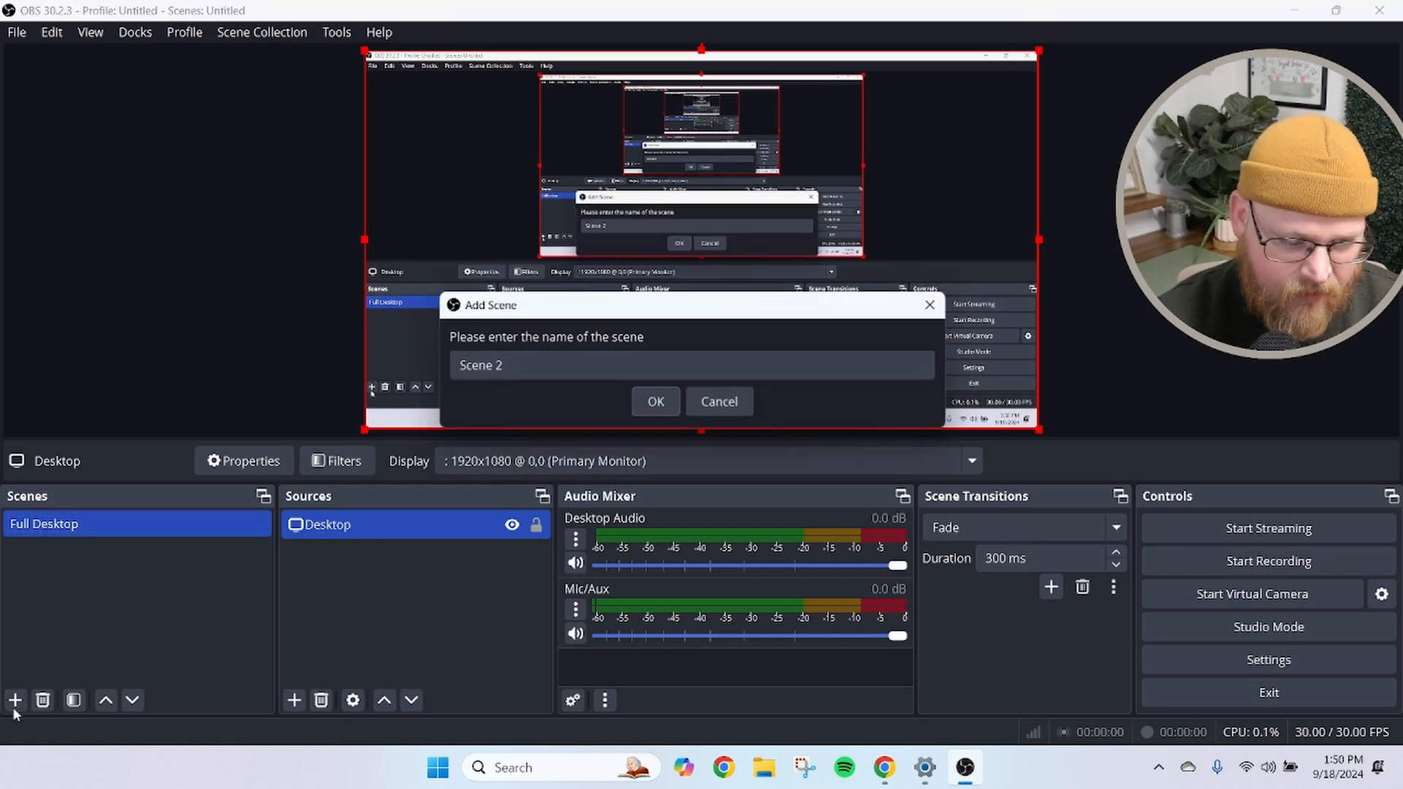
left_click_drag(509, 366, 411, 362)
type("Face ")
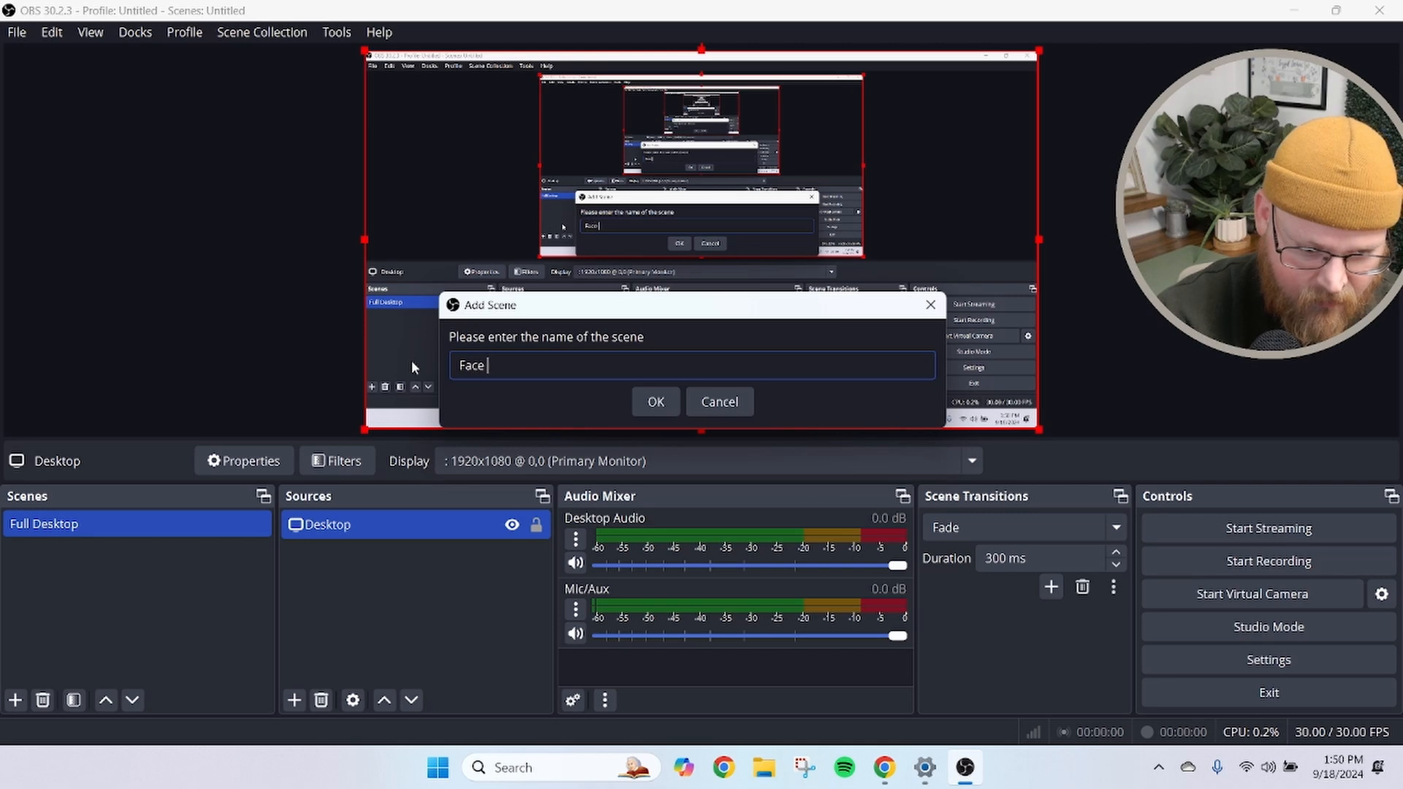
type("Camera")
key("Return")
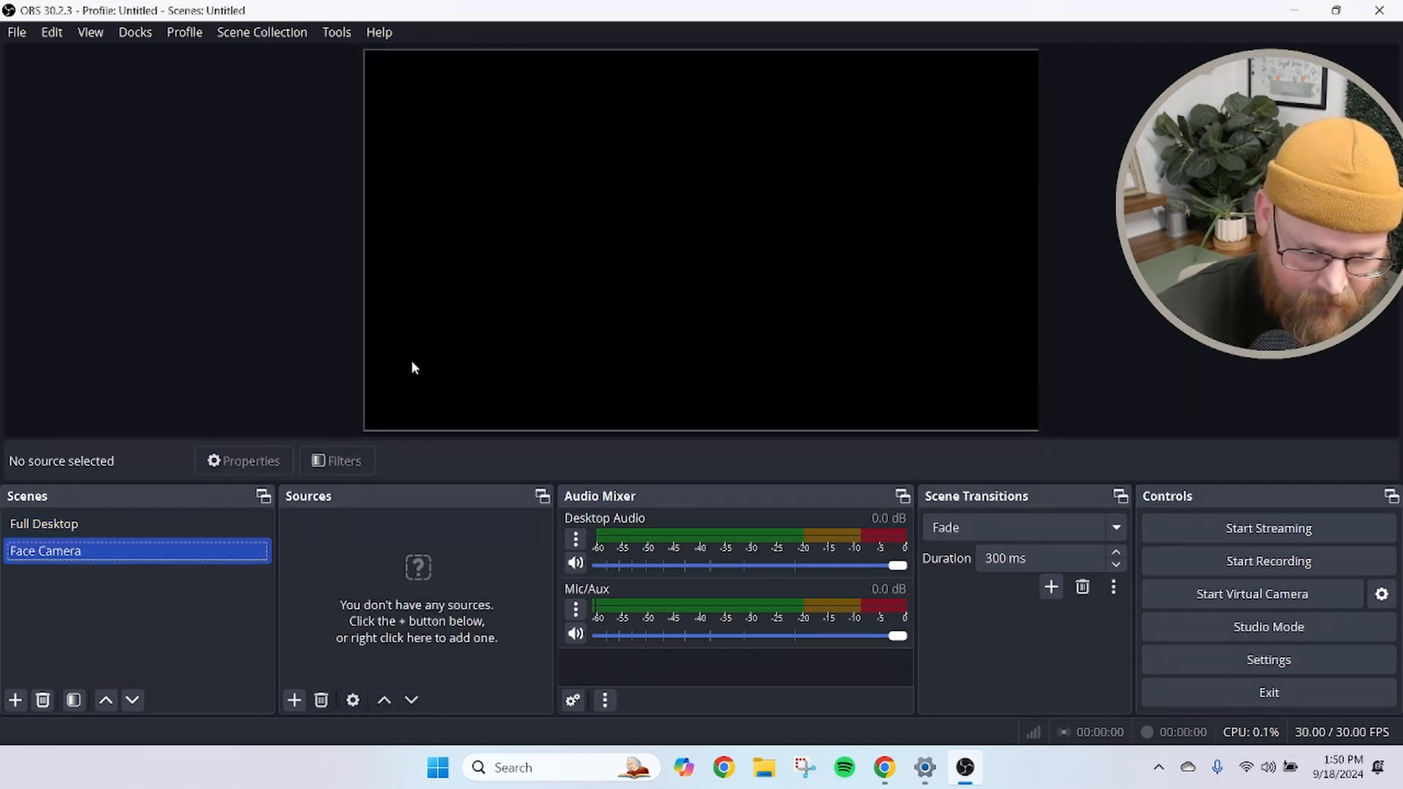
Add a new Video Capture Device source named Webcam to the Face Camera scene
left_click(298, 703)
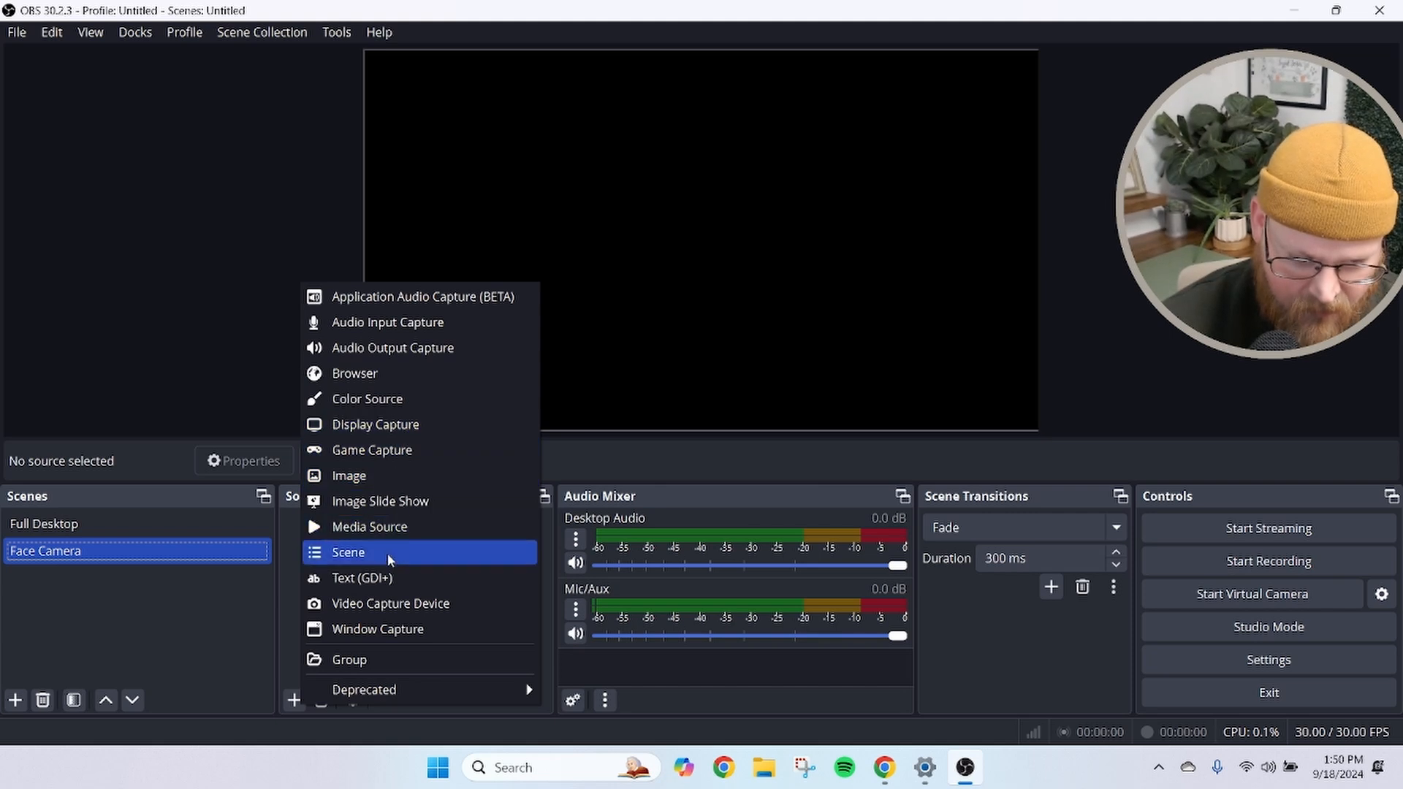
left_click(377, 604)
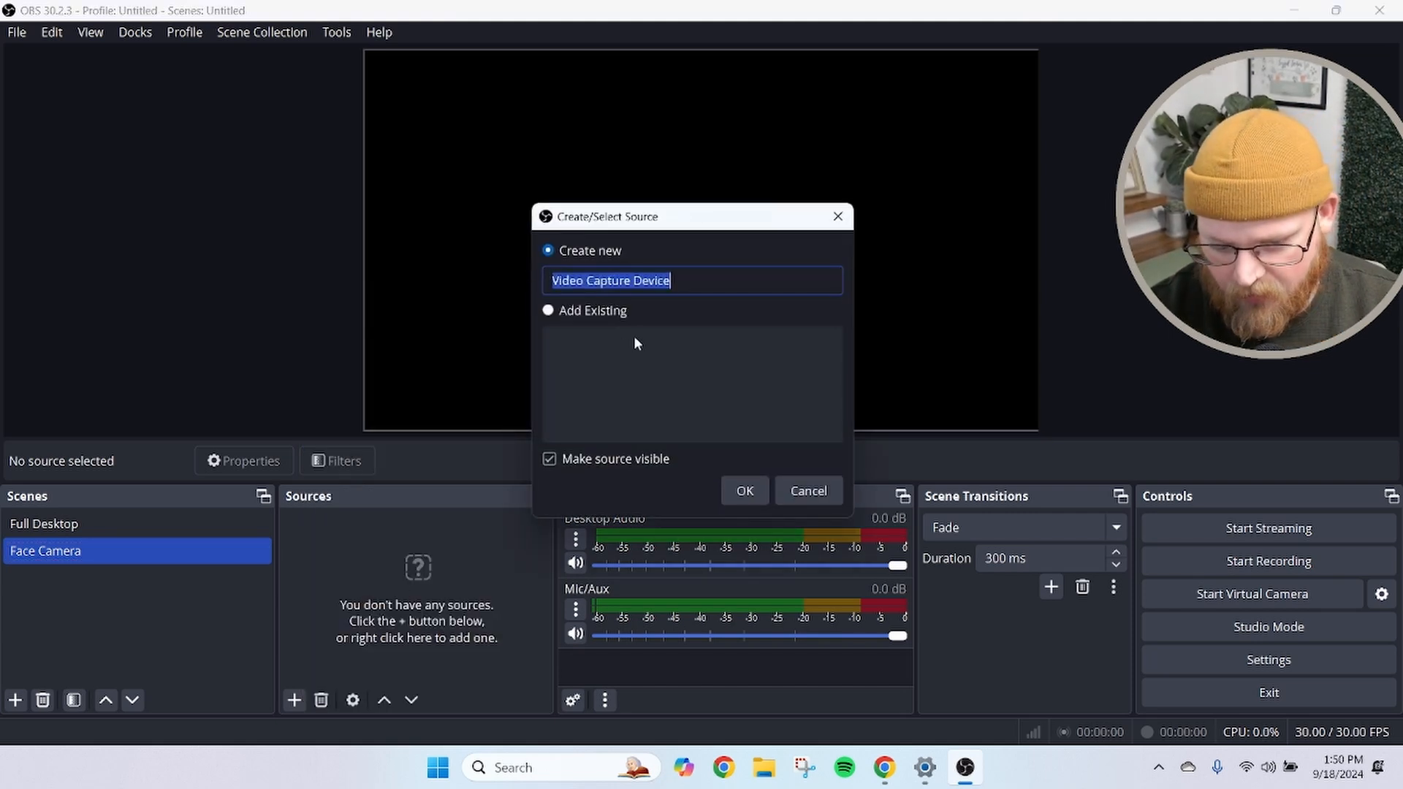
type("Webcam")
key("Return")
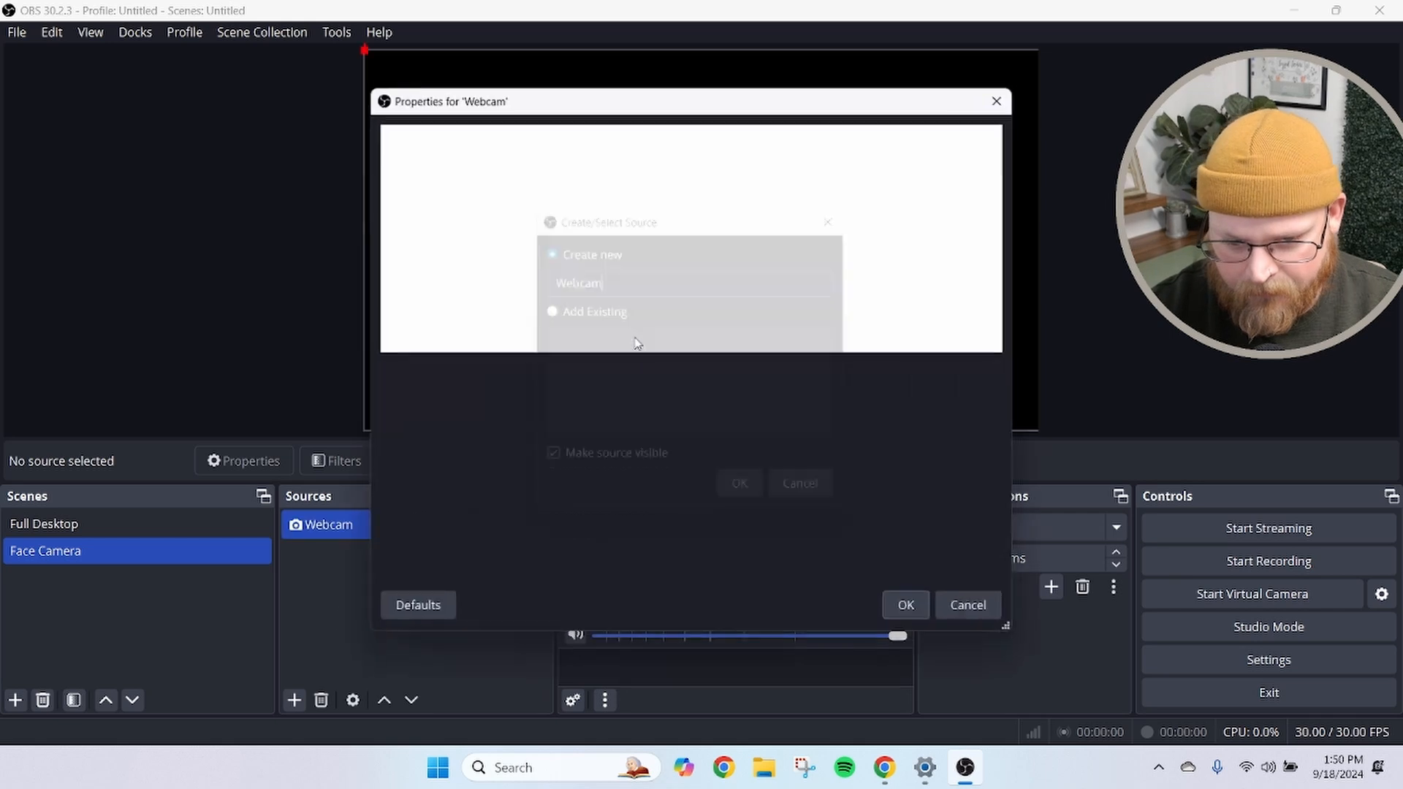
Select the 720p HD Camera as the Webcam source's device and confirm its properties
left_click(628, 381)
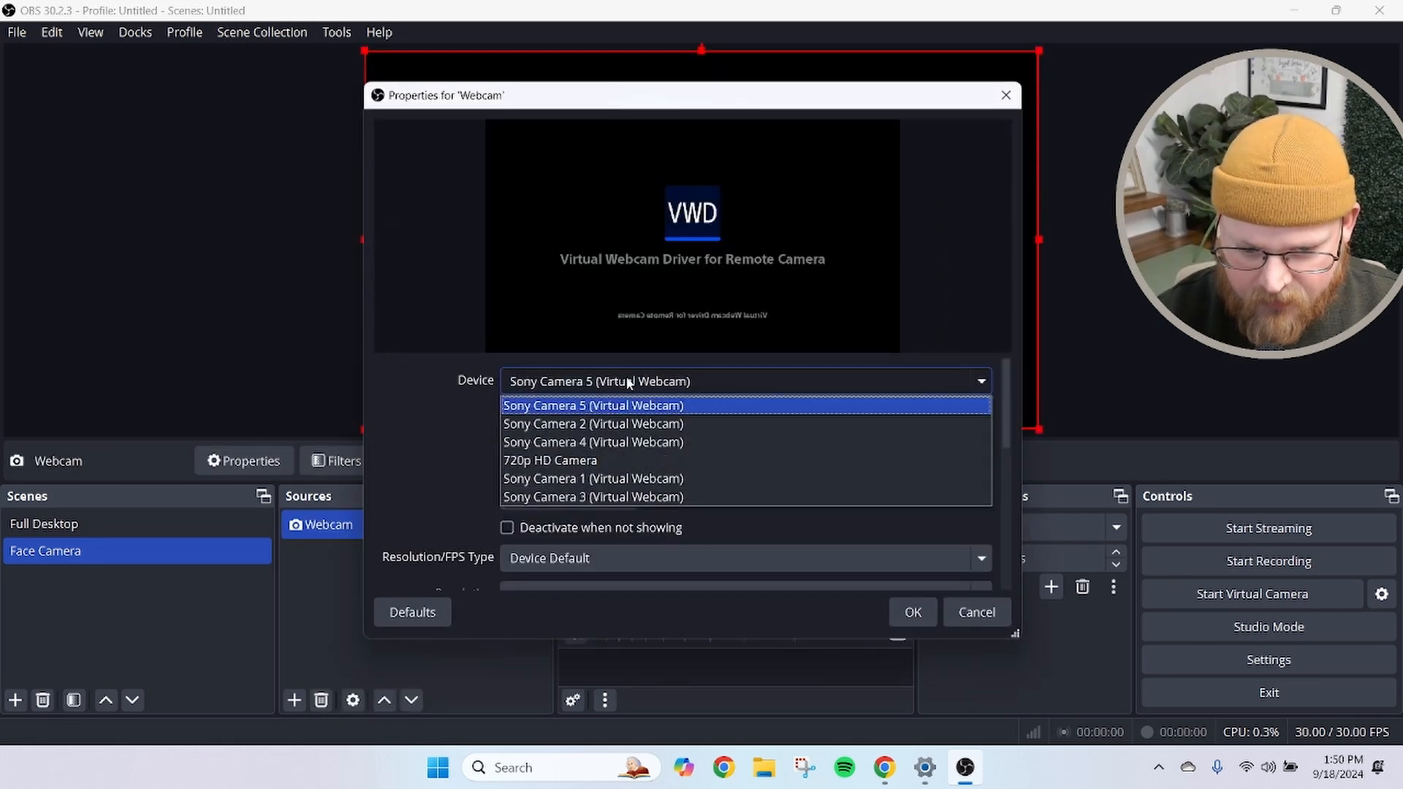
left_click(579, 460)
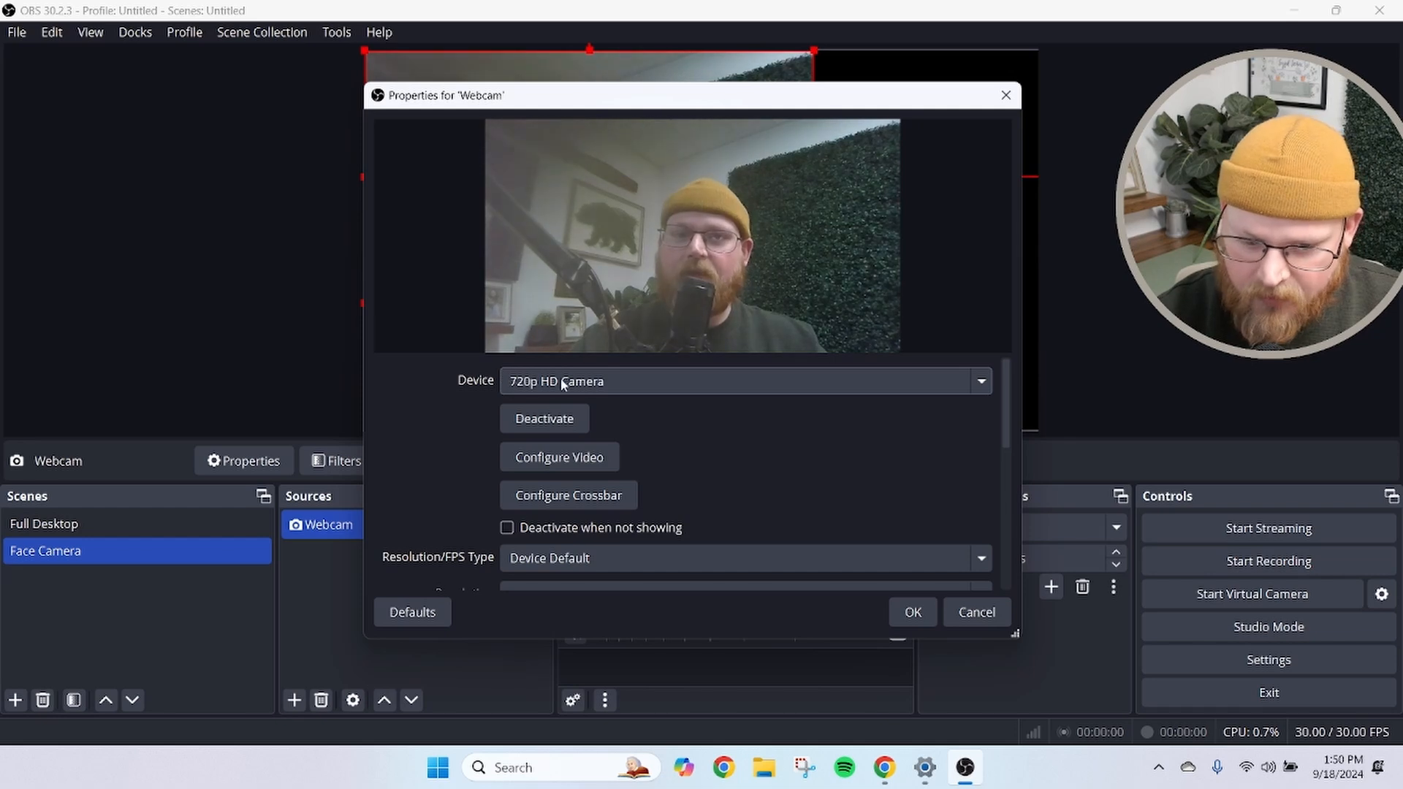
left_click(504, 381)
left_click(655, 379)
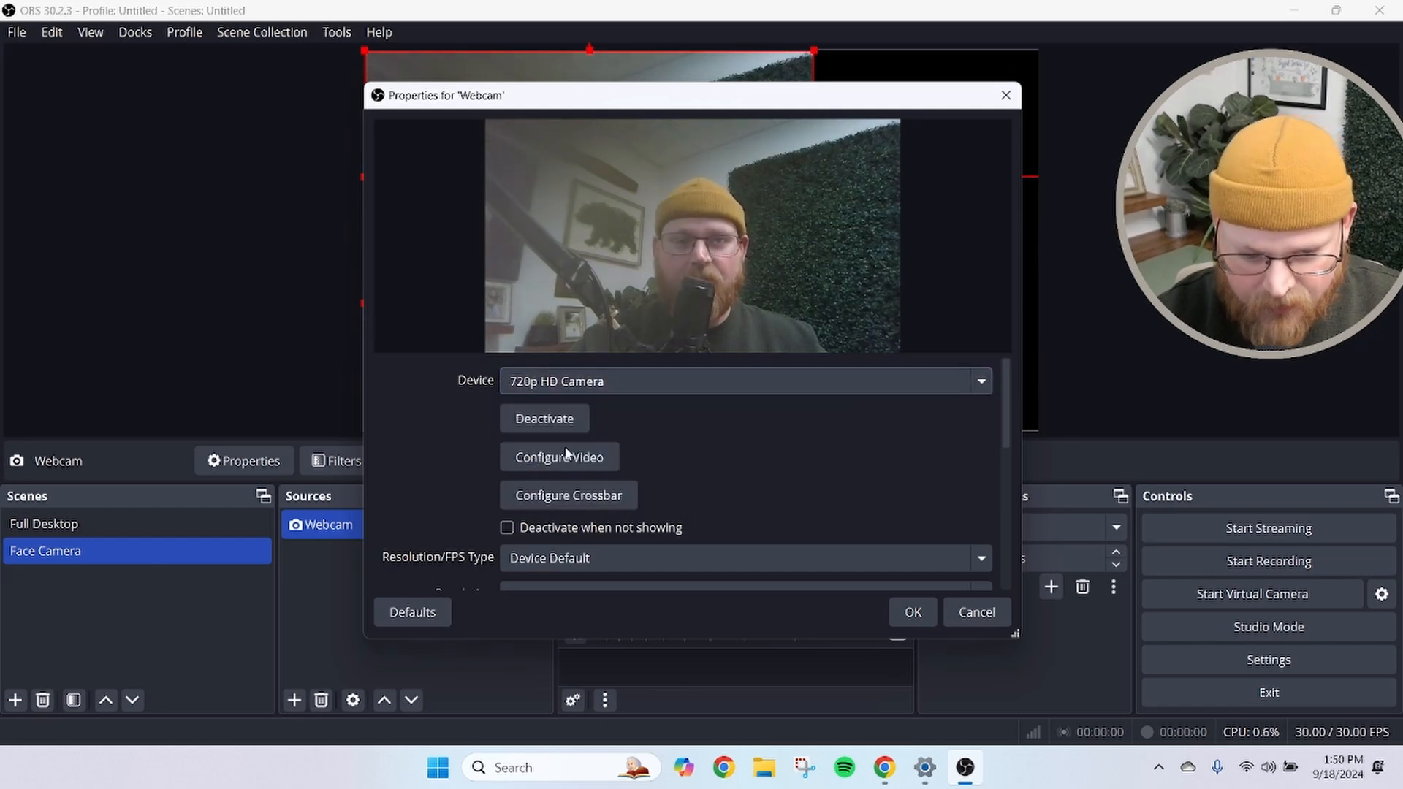
left_click(913, 612)
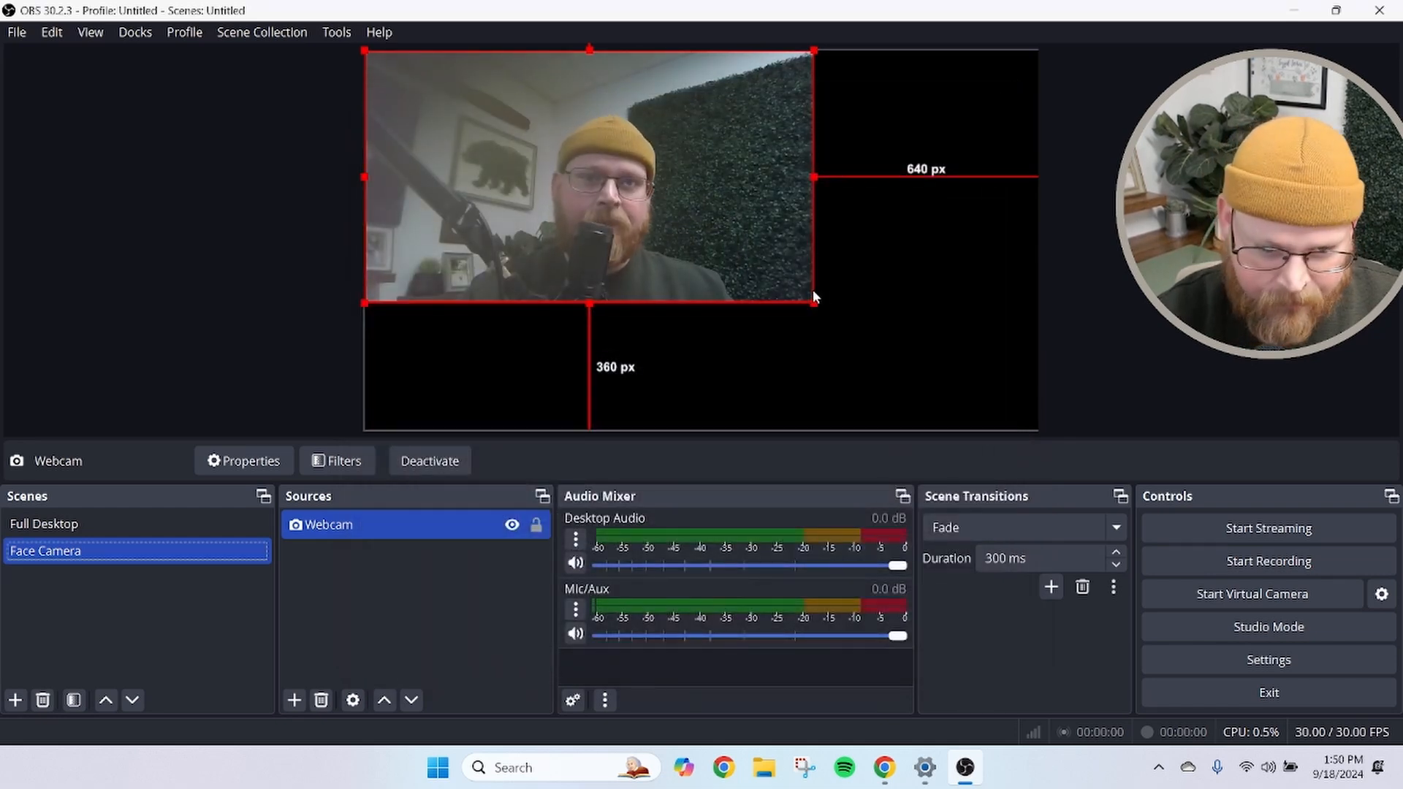
Resize and position the Webcam source so it fills the whole canvas
left_click_drag(813, 302, 823, 261)
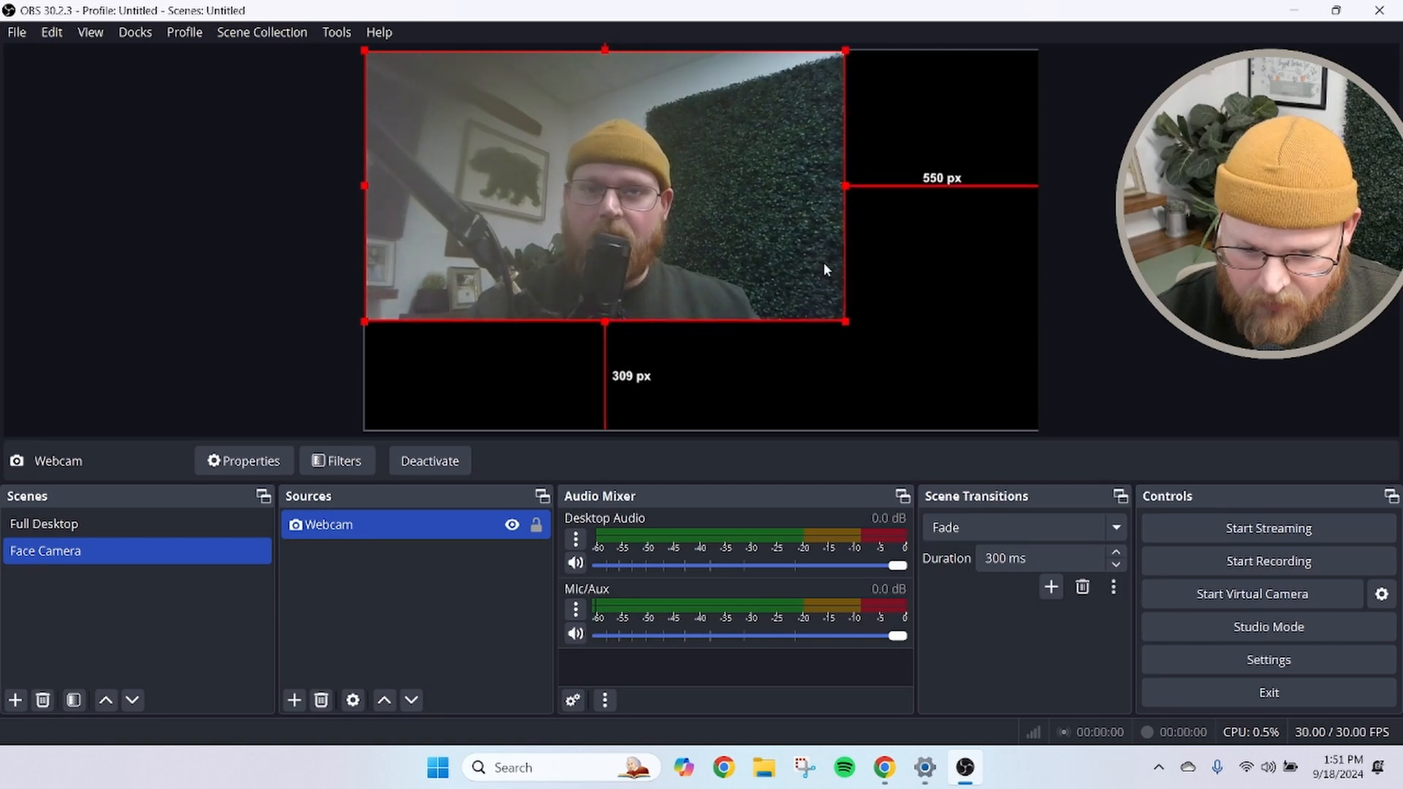
mouse_move(560, 154)
left_mouse_down()
mouse_move(613, 195)
mouse_move(572, 161)
left_mouse_up()
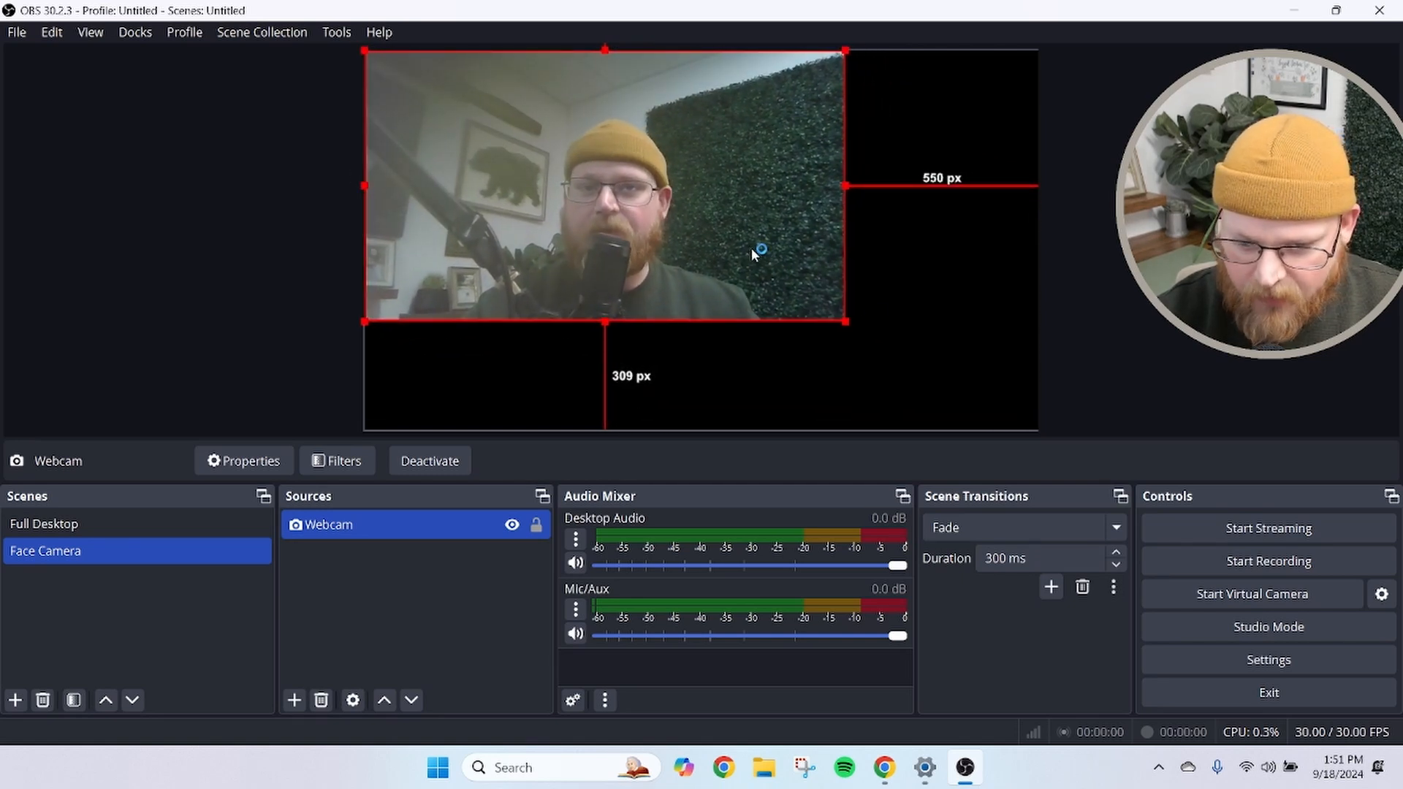
left_click_drag(845, 322, 1039, 427)
left_click(1062, 336)
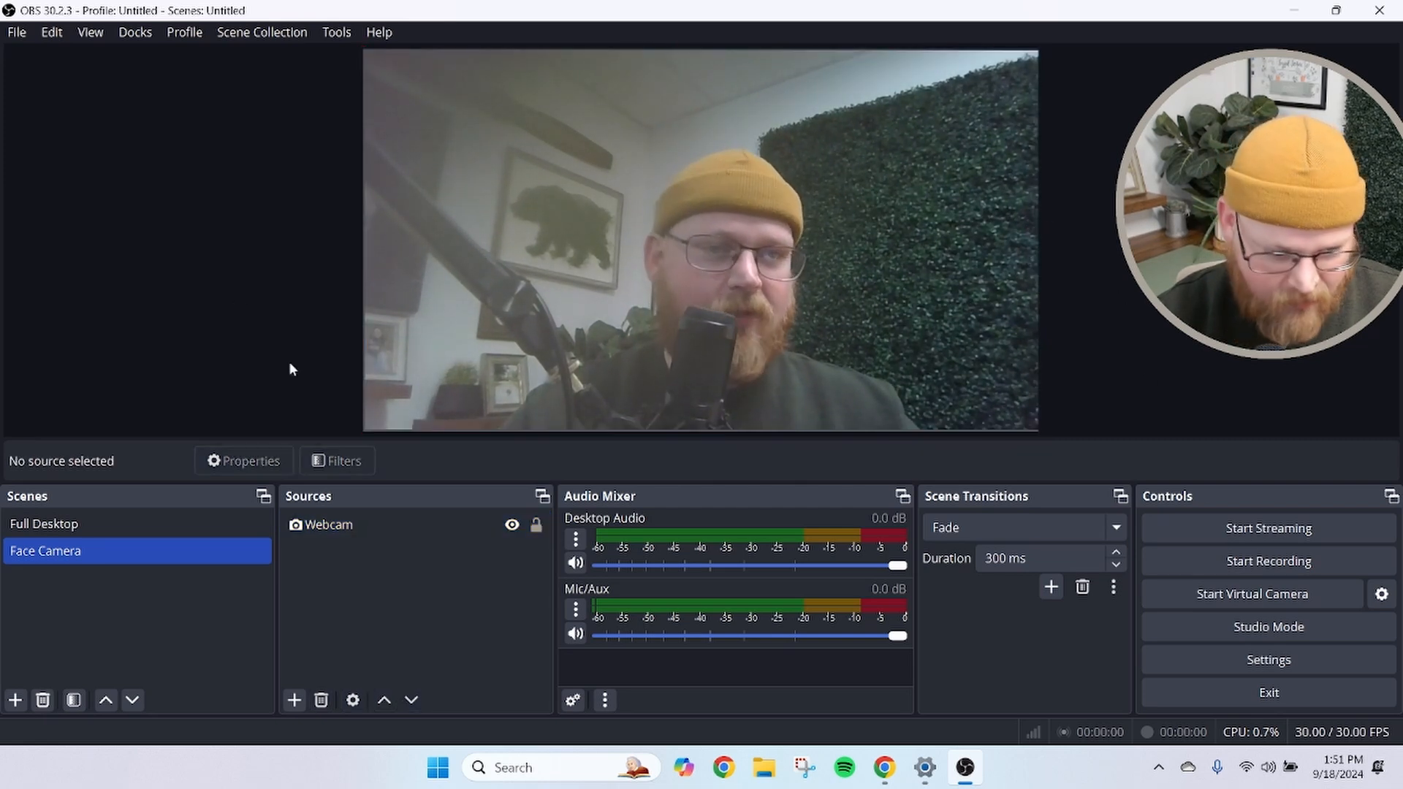
Add a new scene named Nested and move it above Face Camera in the scene list
left_click(14, 699)
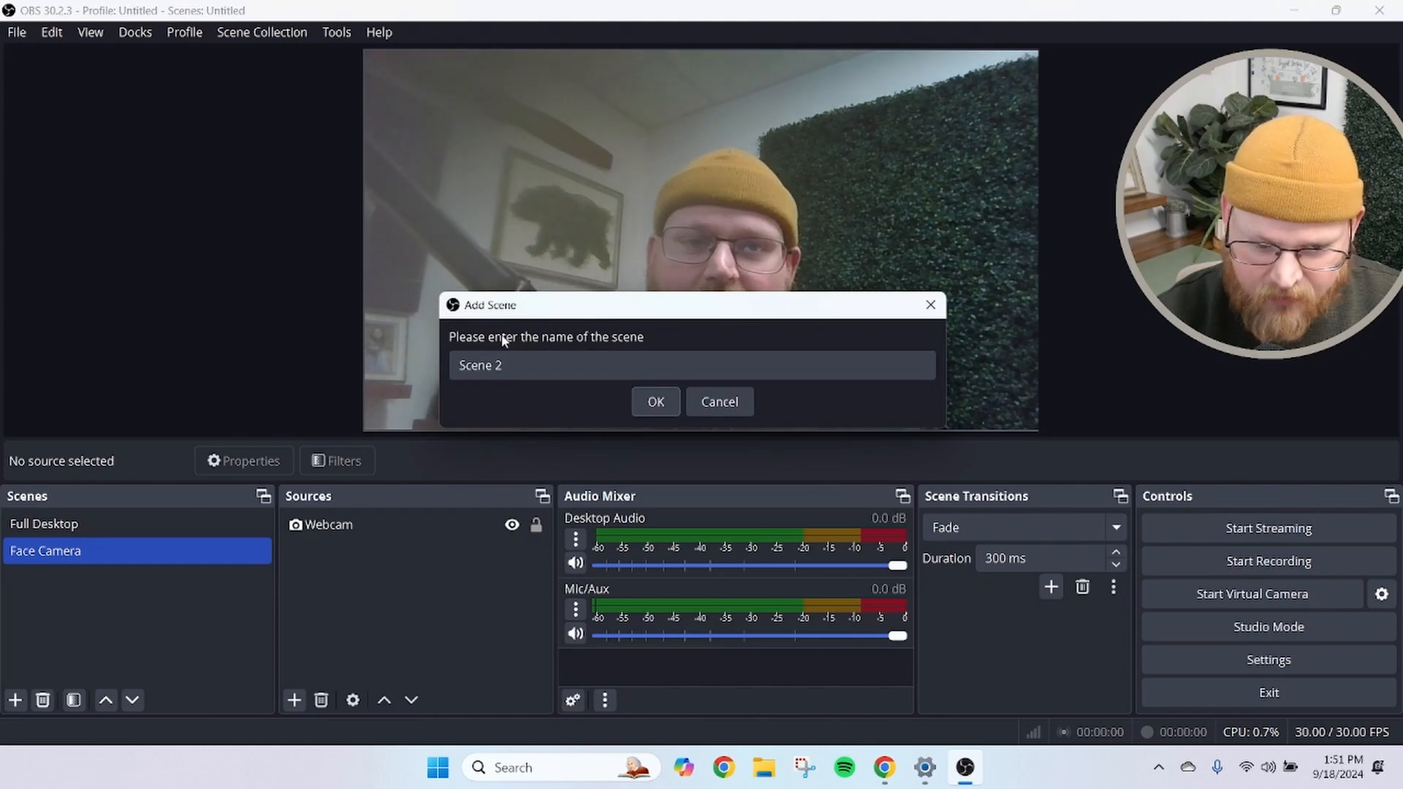
left_click_drag(515, 365, 369, 347)
type("Nested")
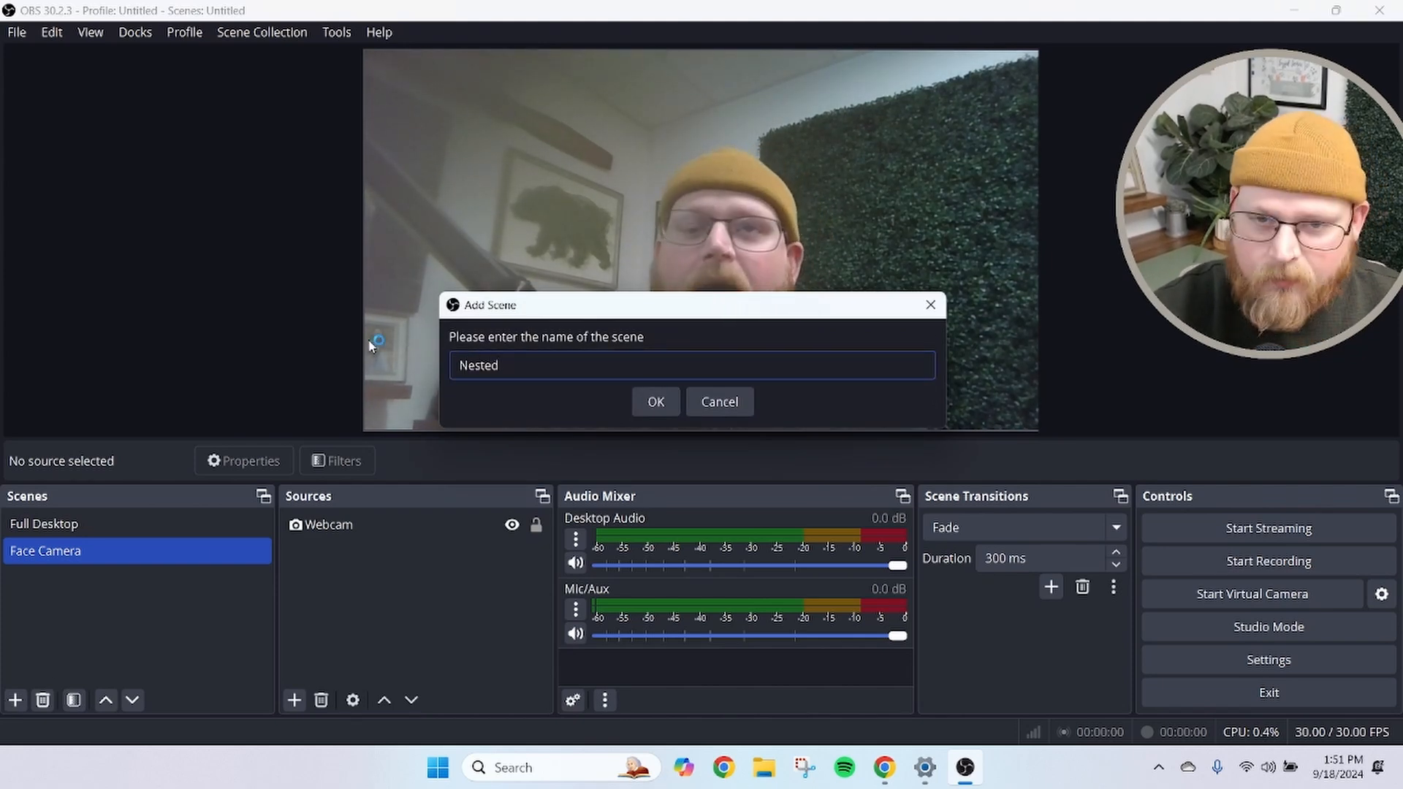
key("Return")
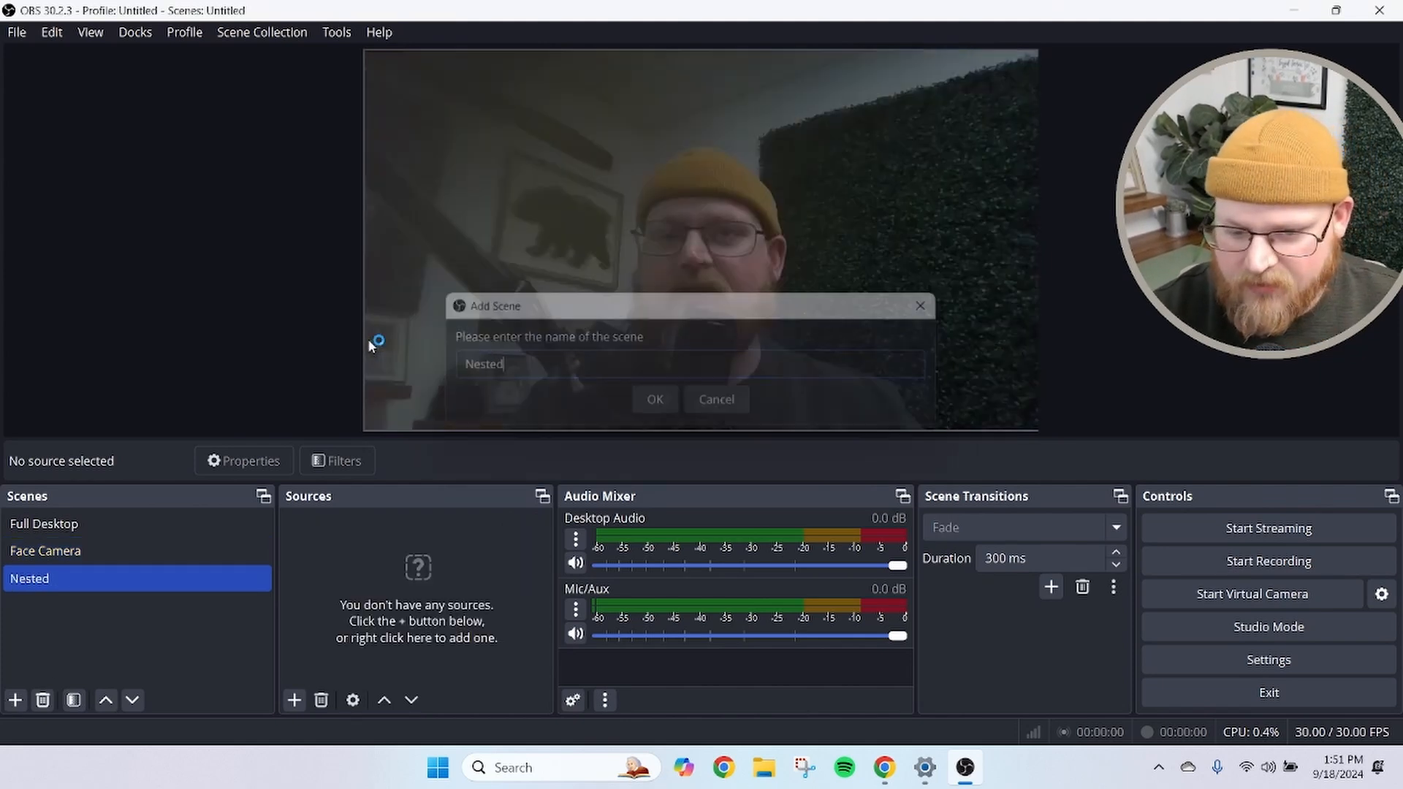
left_click_drag(44, 577, 124, 552)
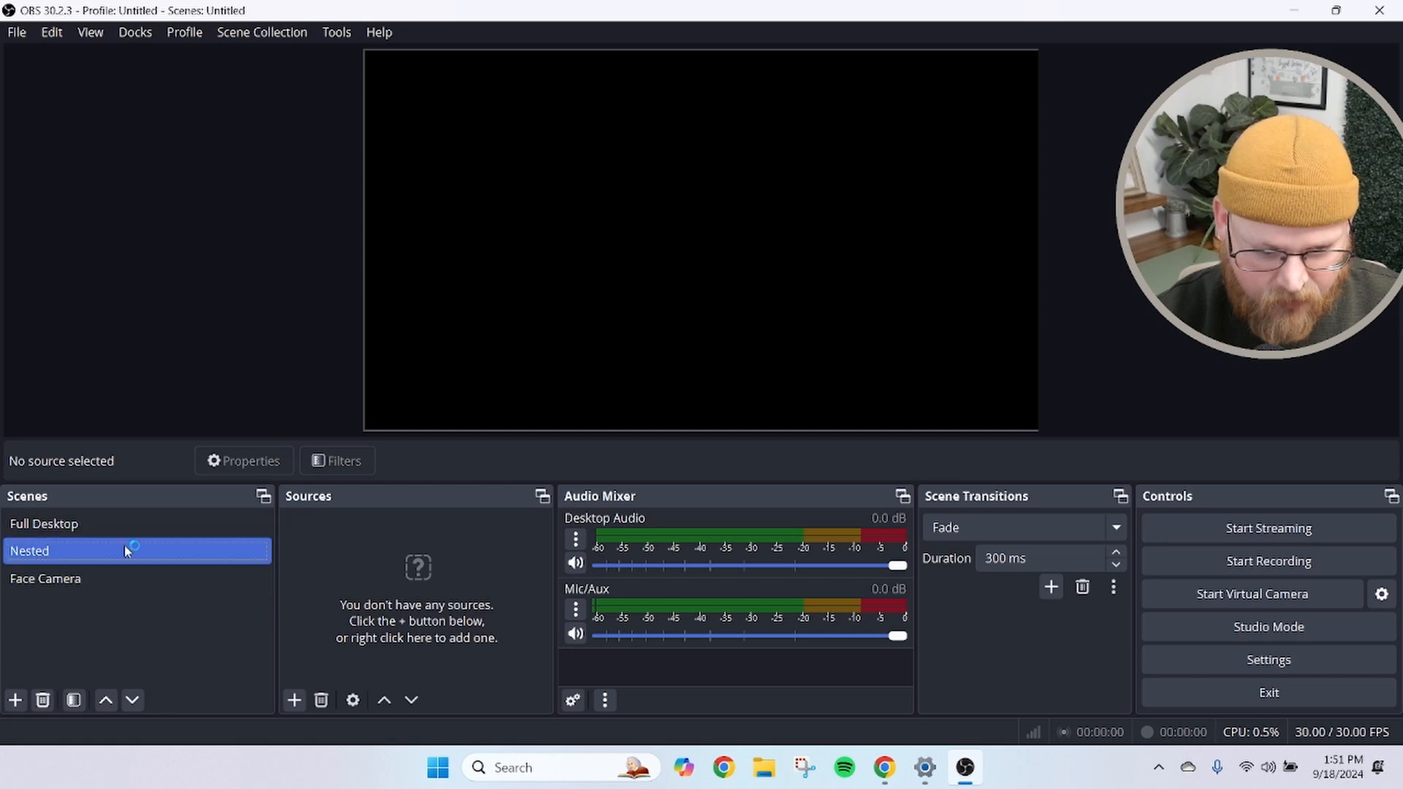
Add the existing Desktop display capture source to the Nested scene
left_click(294, 700)
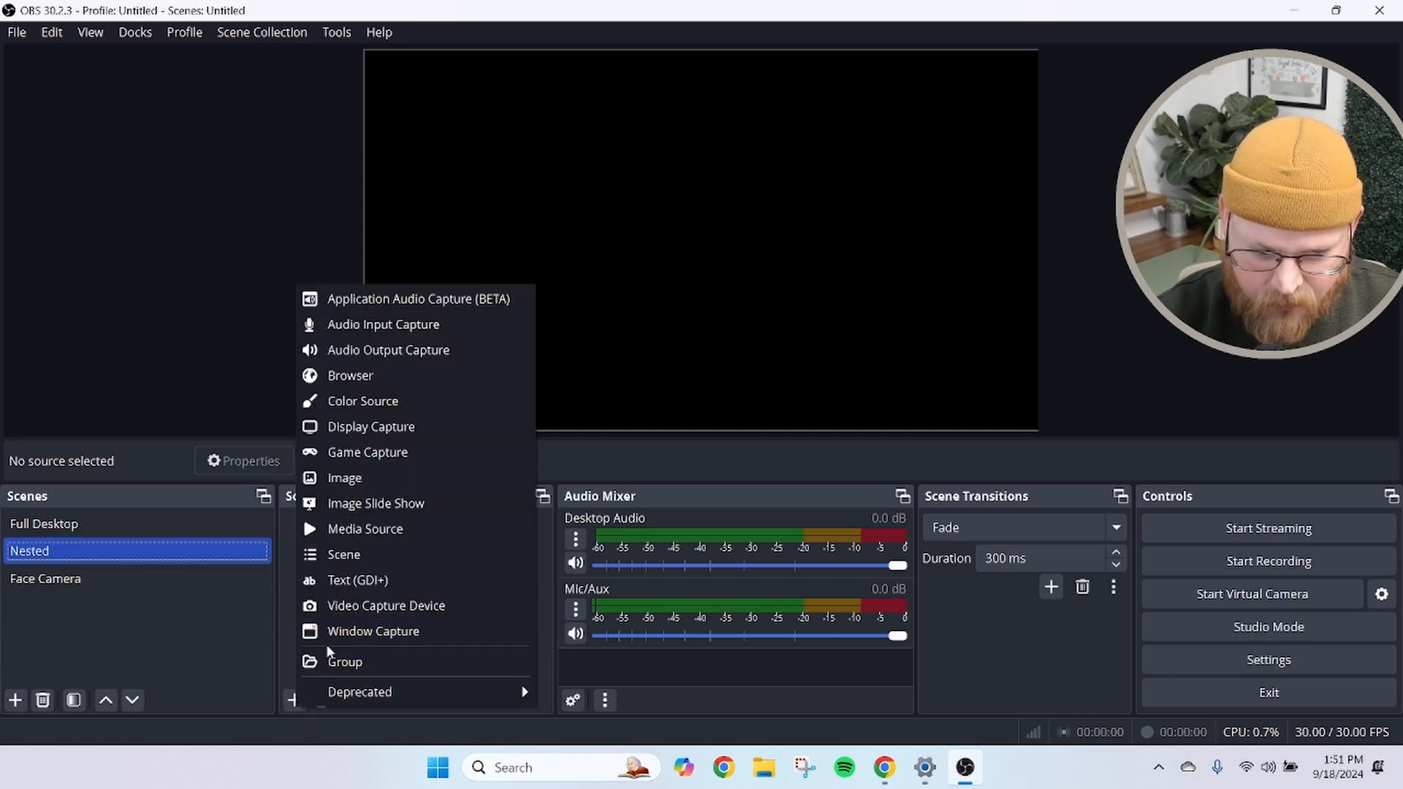
left_click(366, 426)
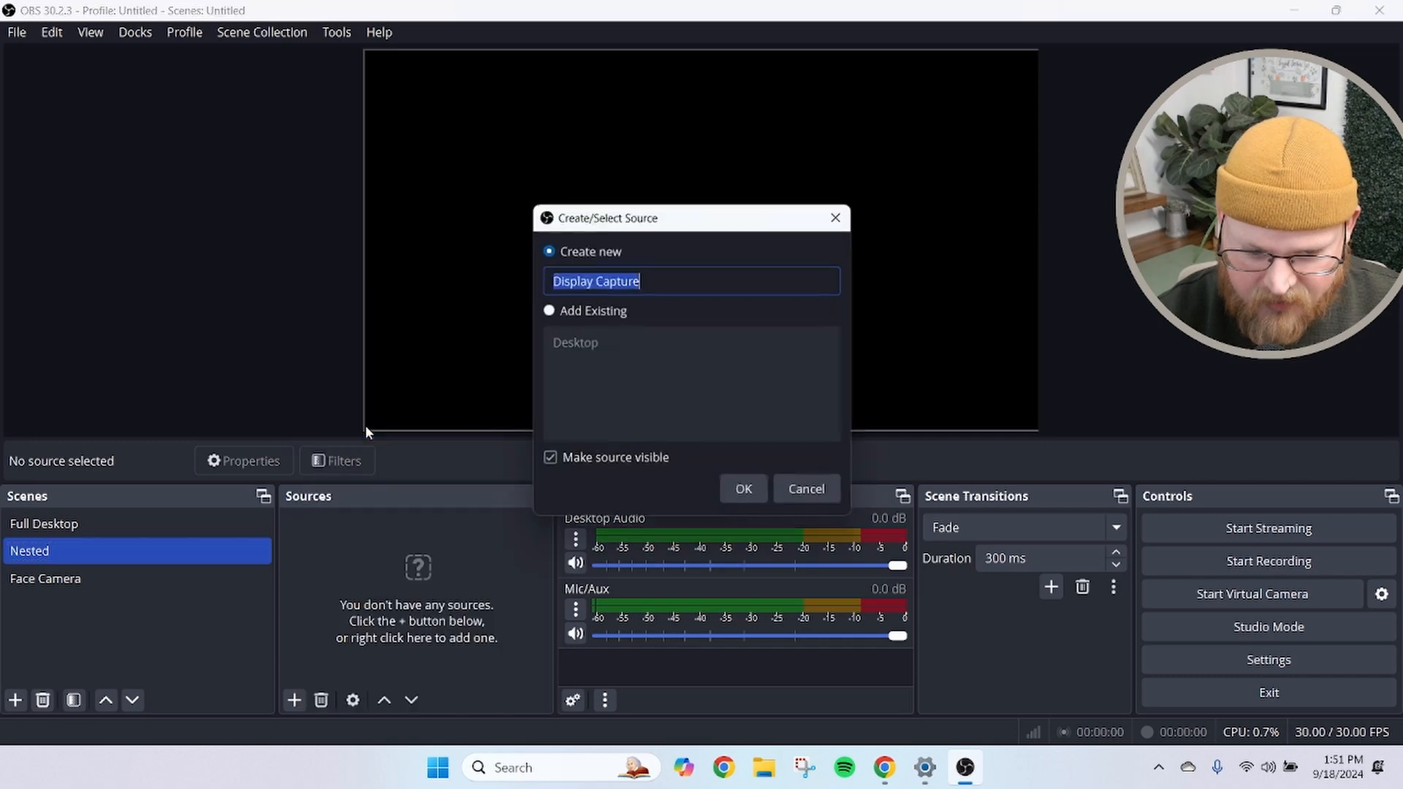
left_click(592, 314)
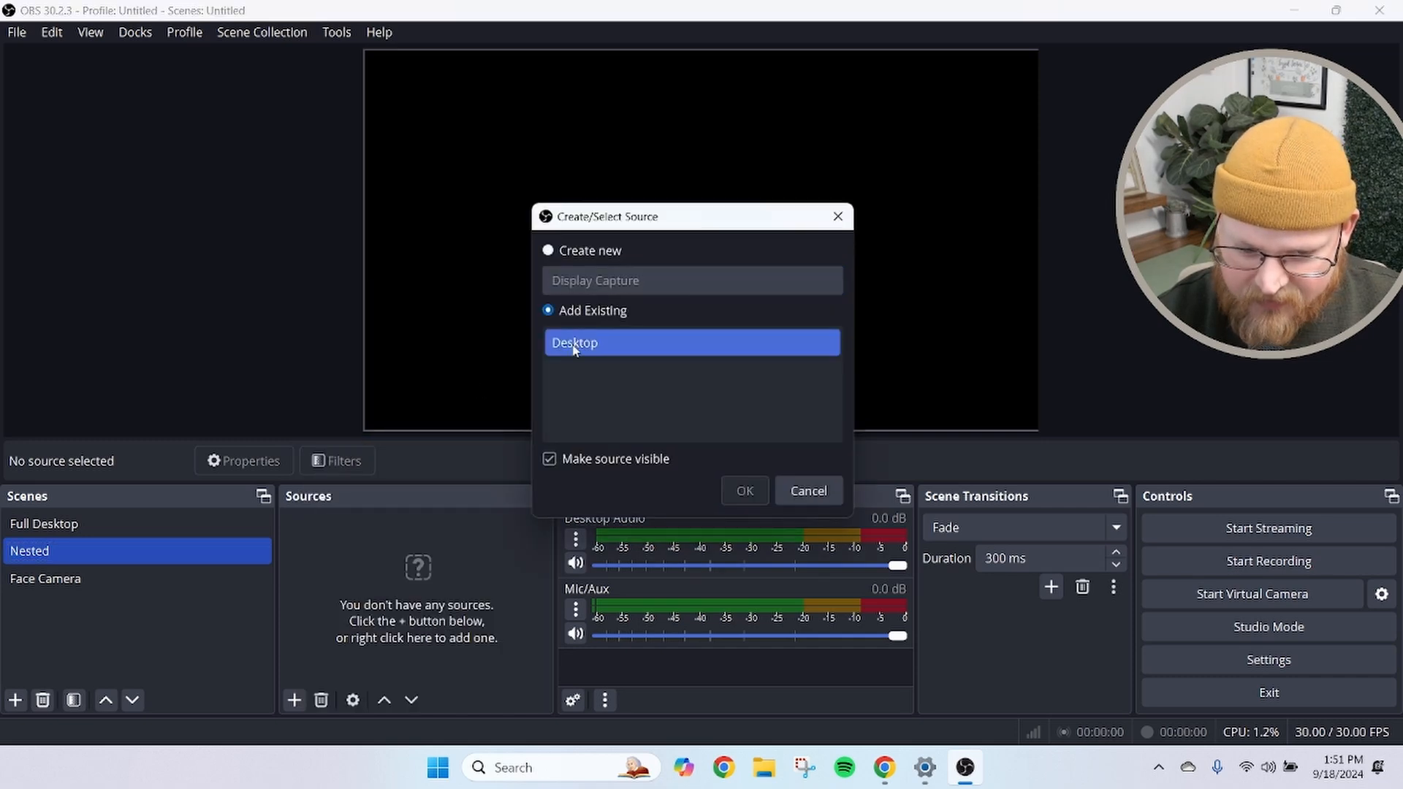
left_click(617, 347)
left_click(745, 491)
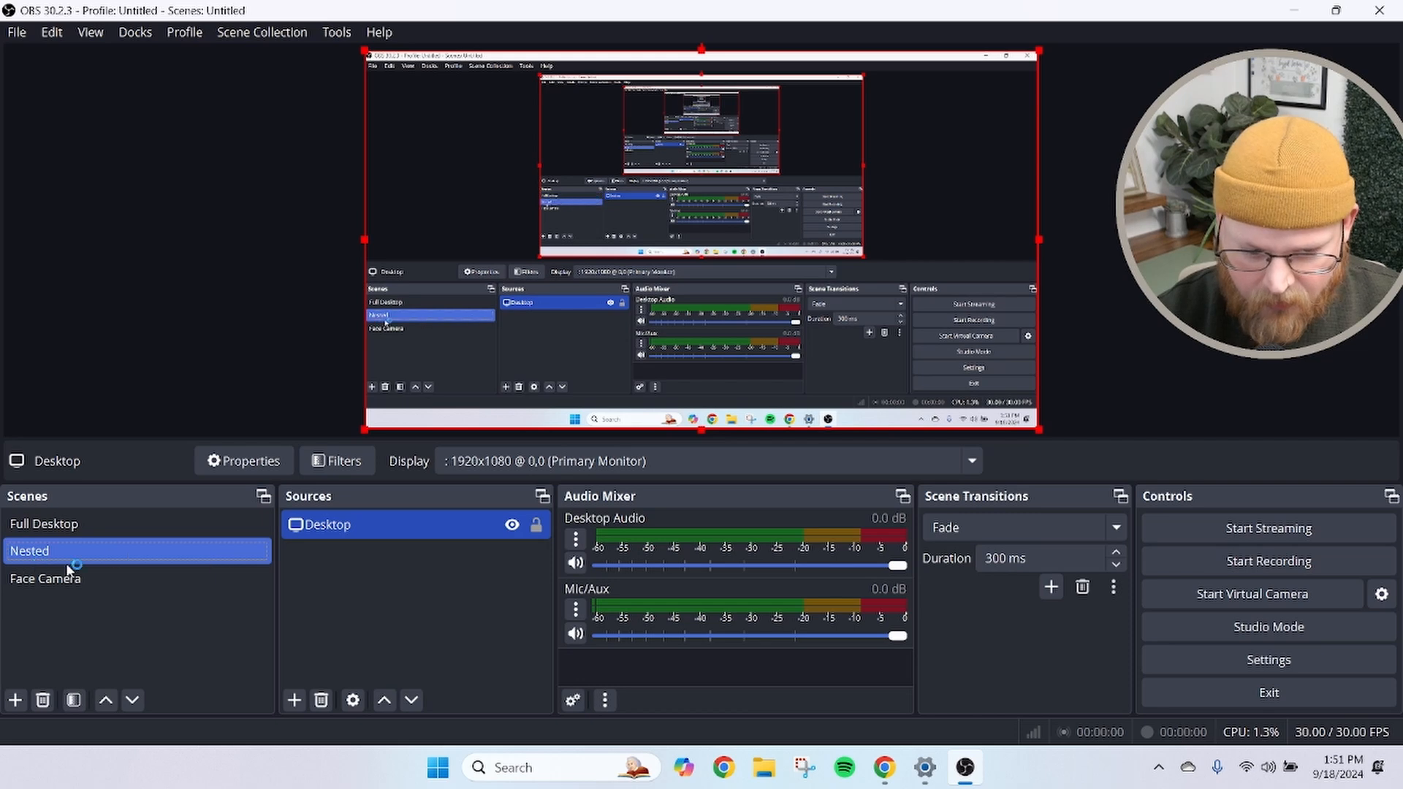
Add the existing Webcam video capture source to the Nested scene
left_click(288, 698)
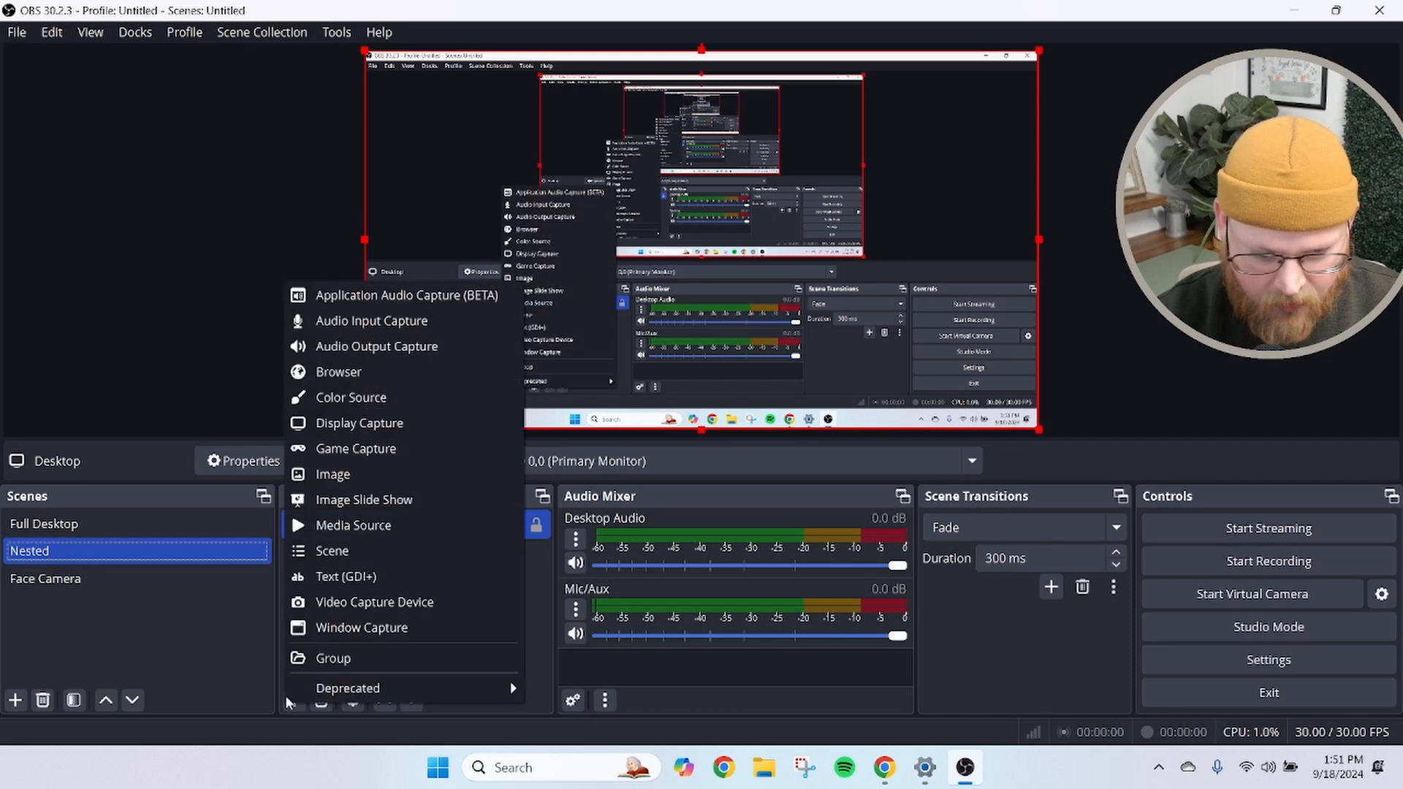
left_click(361, 601)
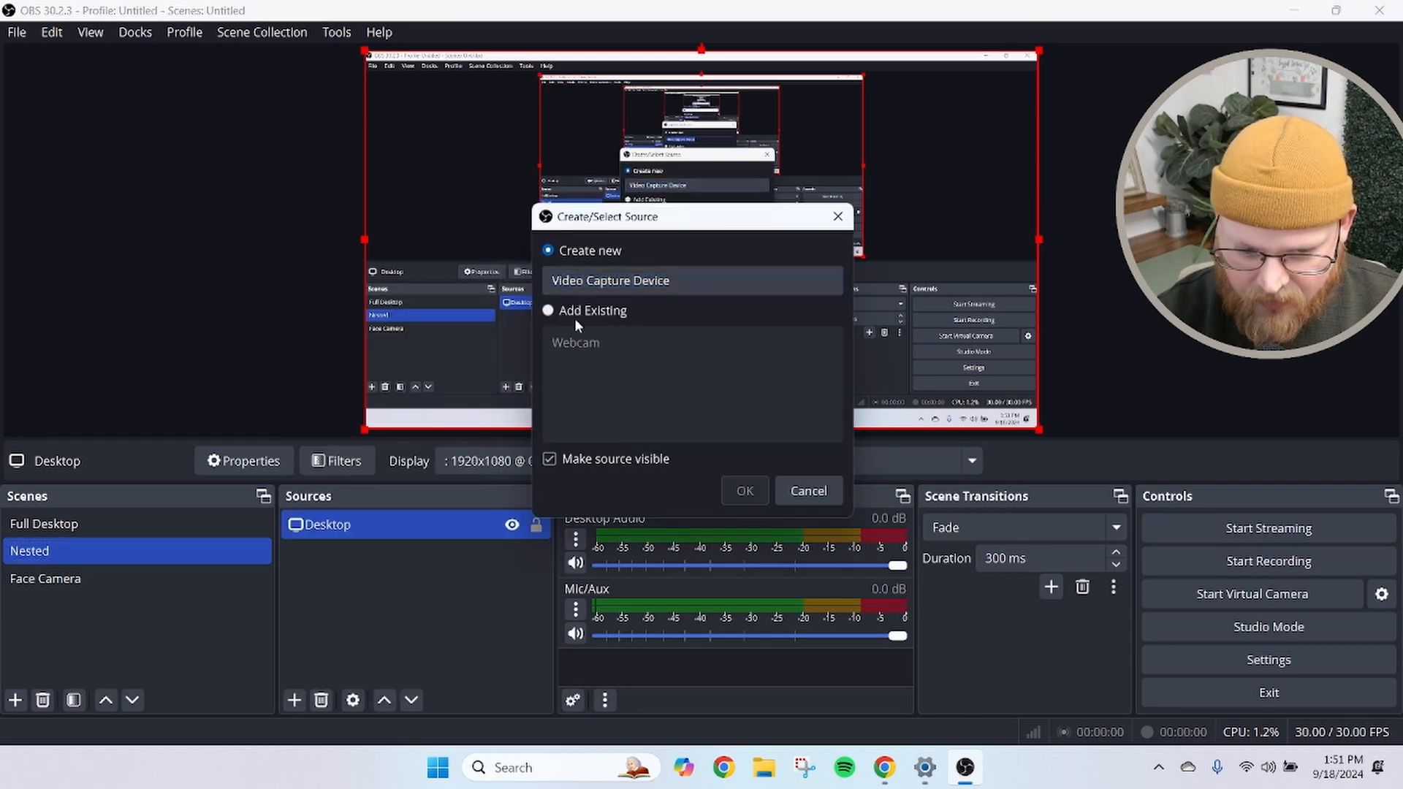
left_click(574, 316)
left_click(744, 491)
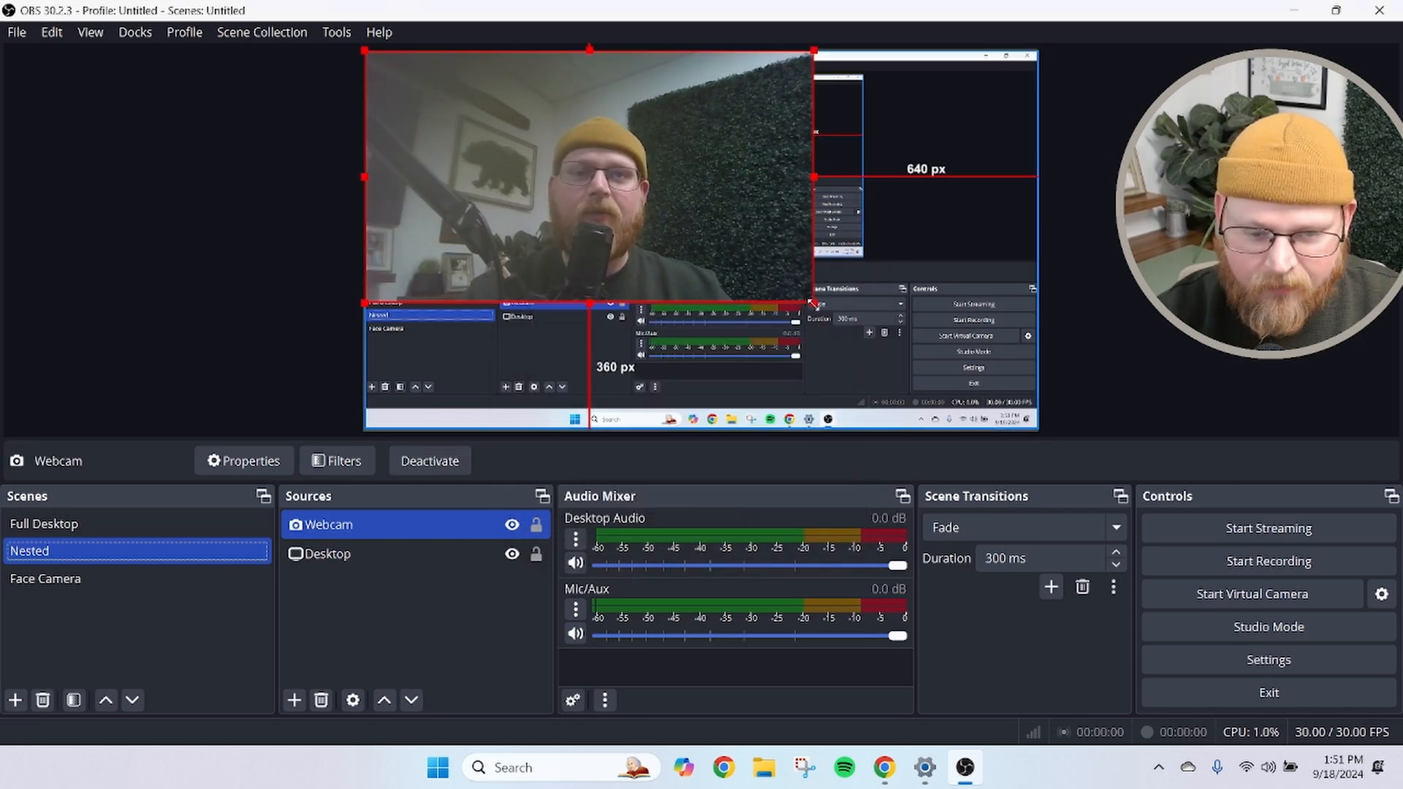
Shrink the Webcam source and place it in the canvas's bottom-left corner
left_click_drag(813, 301, 508, 126)
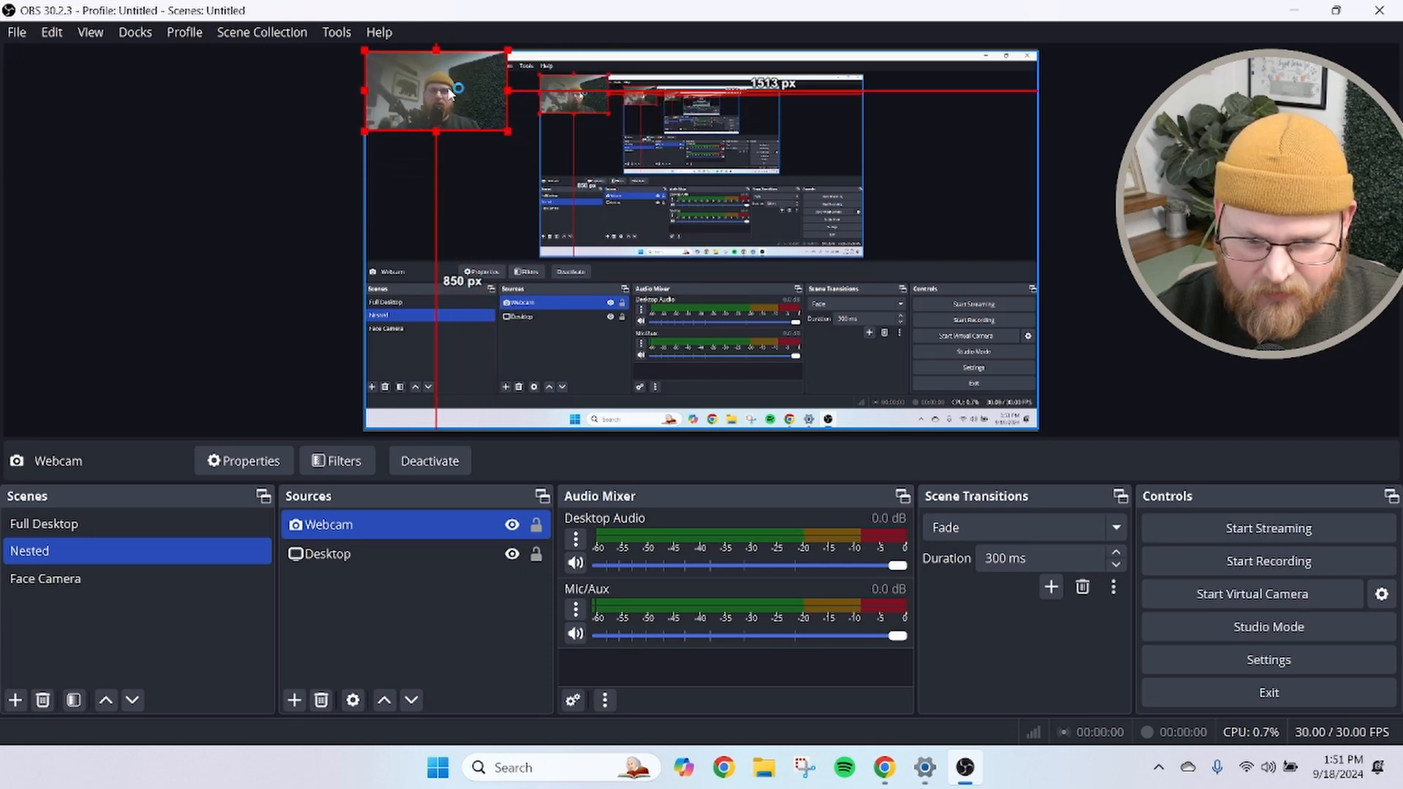
left_click_drag(449, 91, 461, 363)
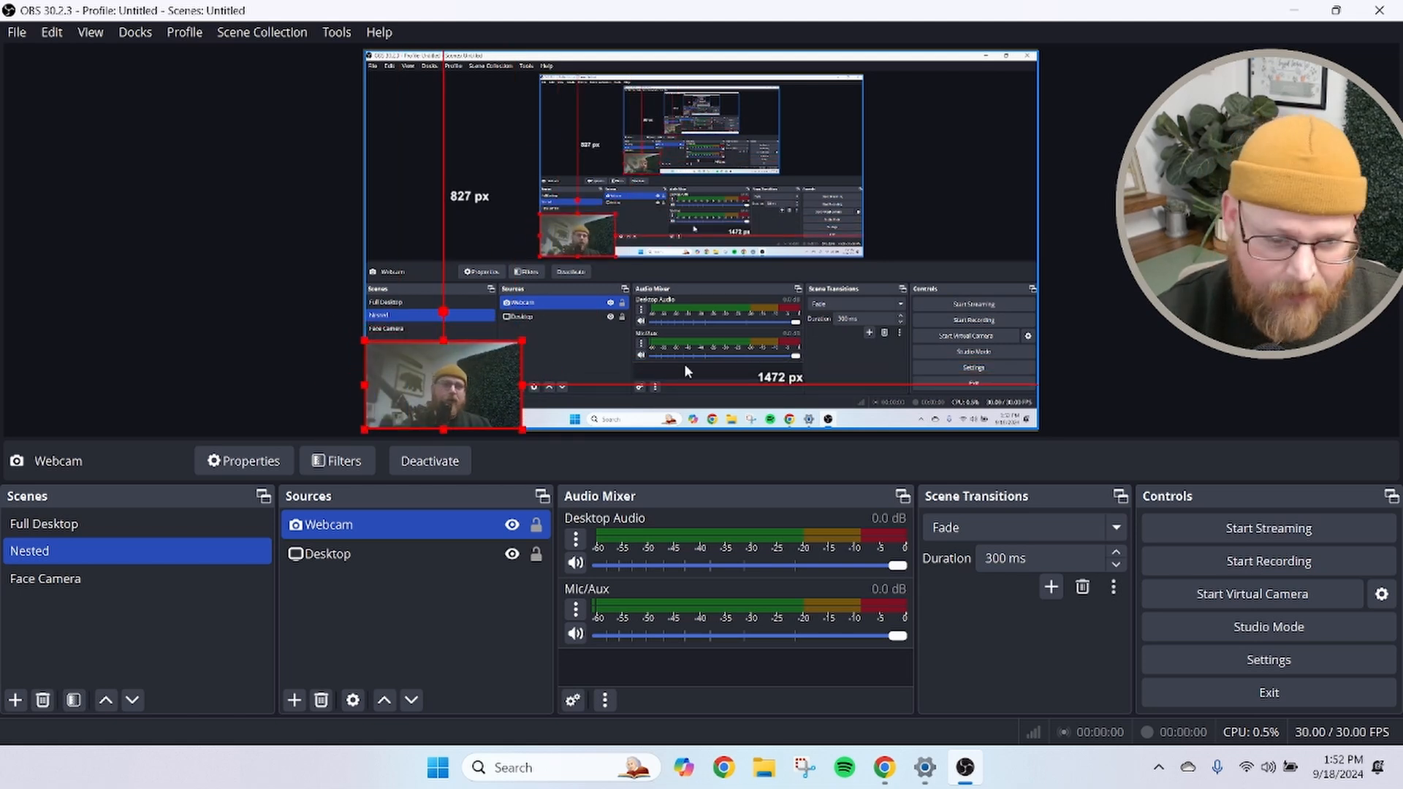
left_click(272, 256)
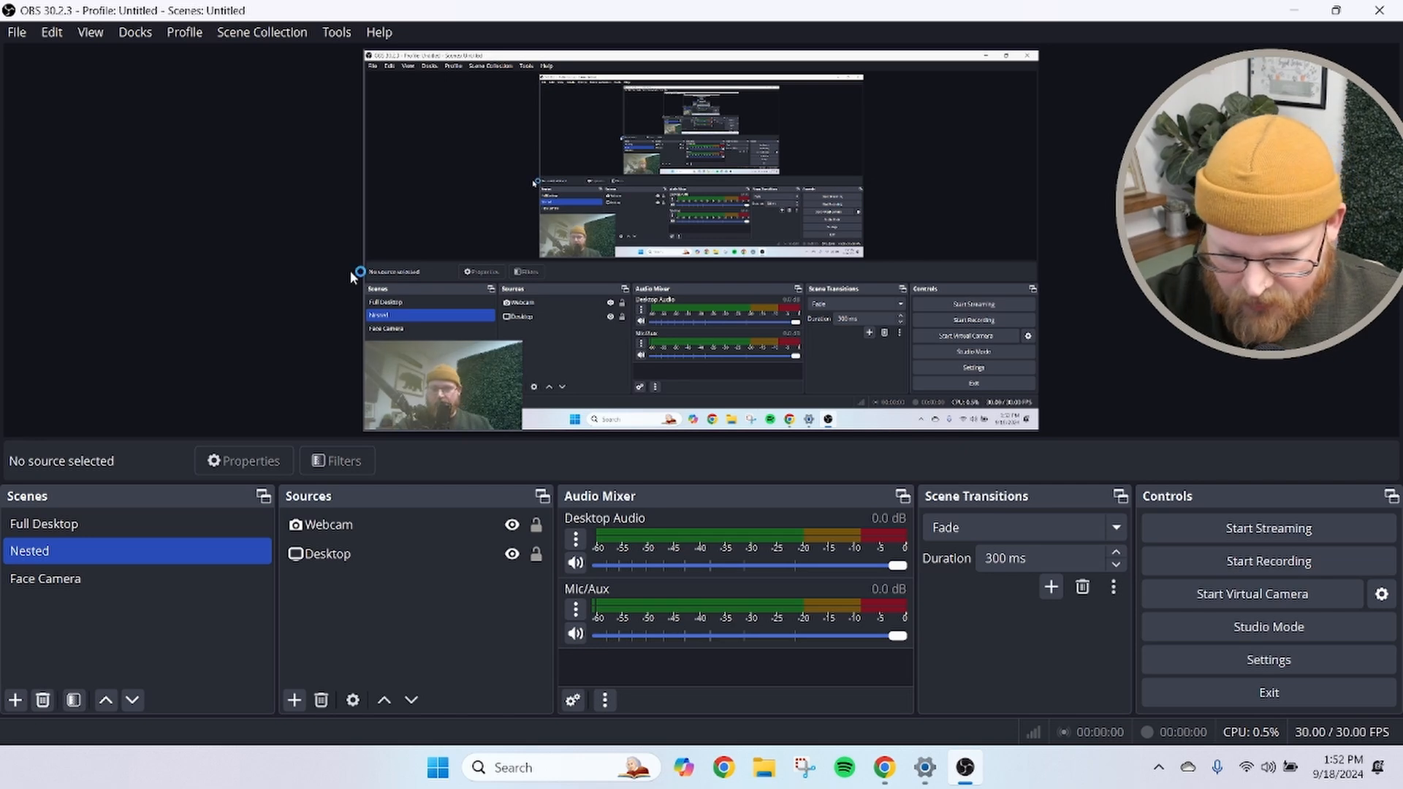
Switch to the browser and start a Live video from the Test Group's Facebook post composer
left_click(870, 754)
left_click(605, 7)
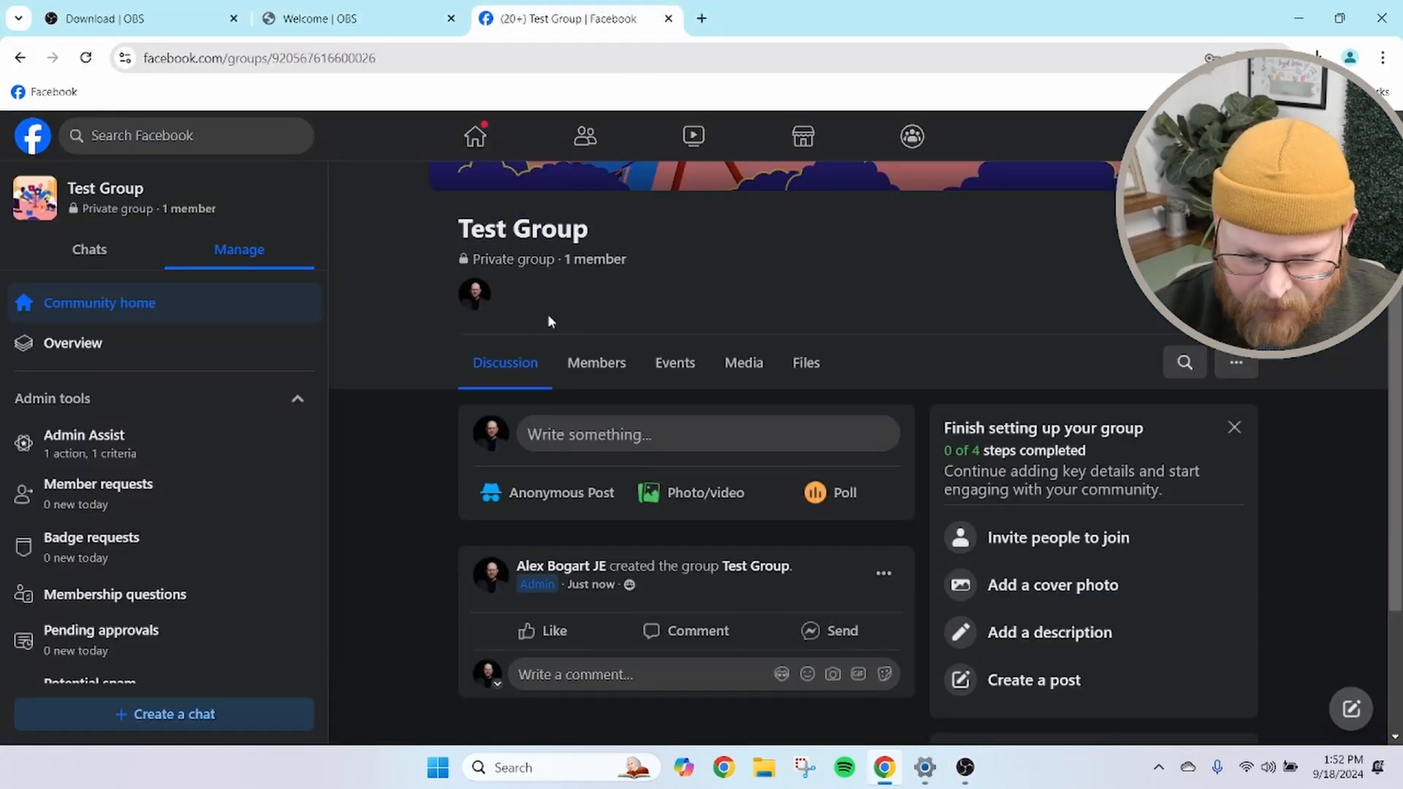
left_click(585, 418)
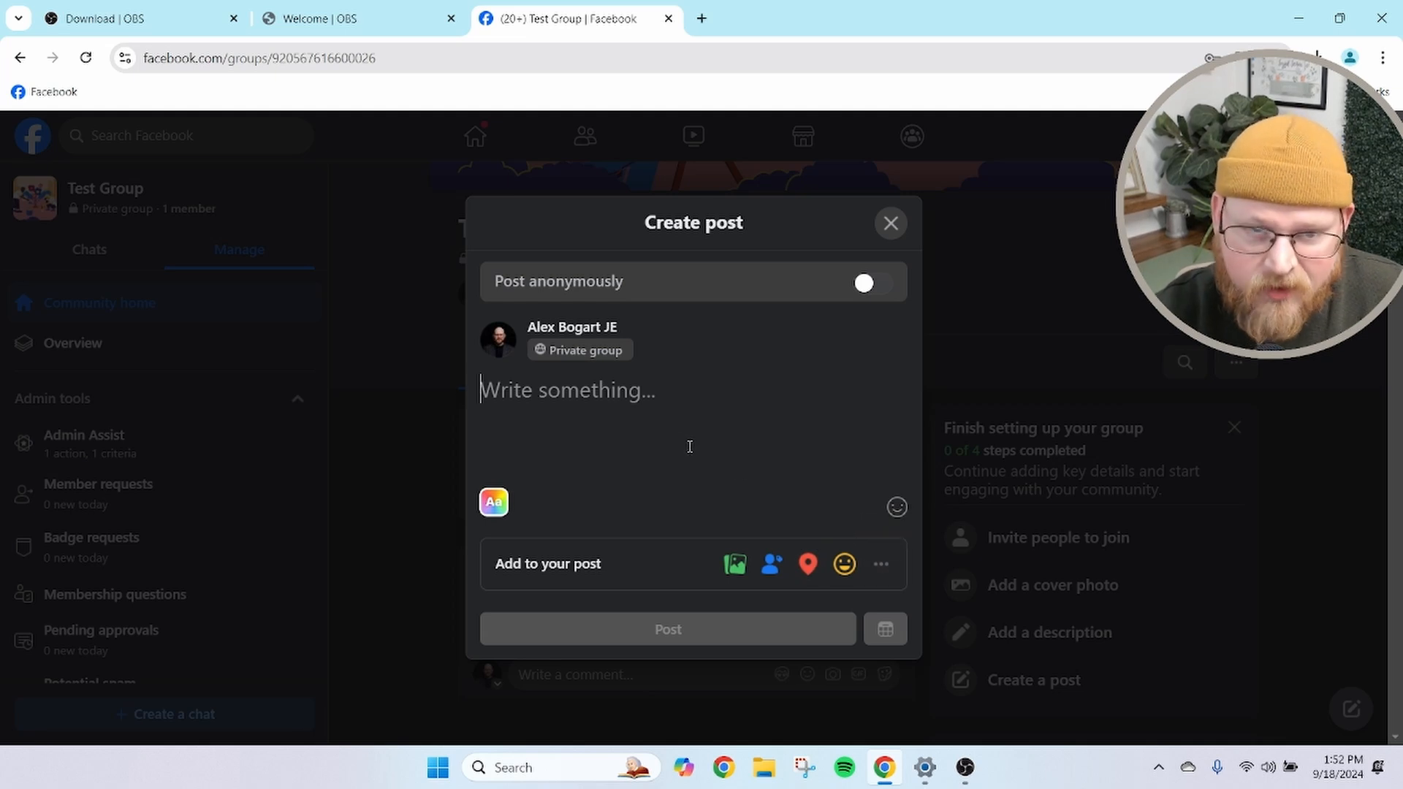
left_click(880, 565)
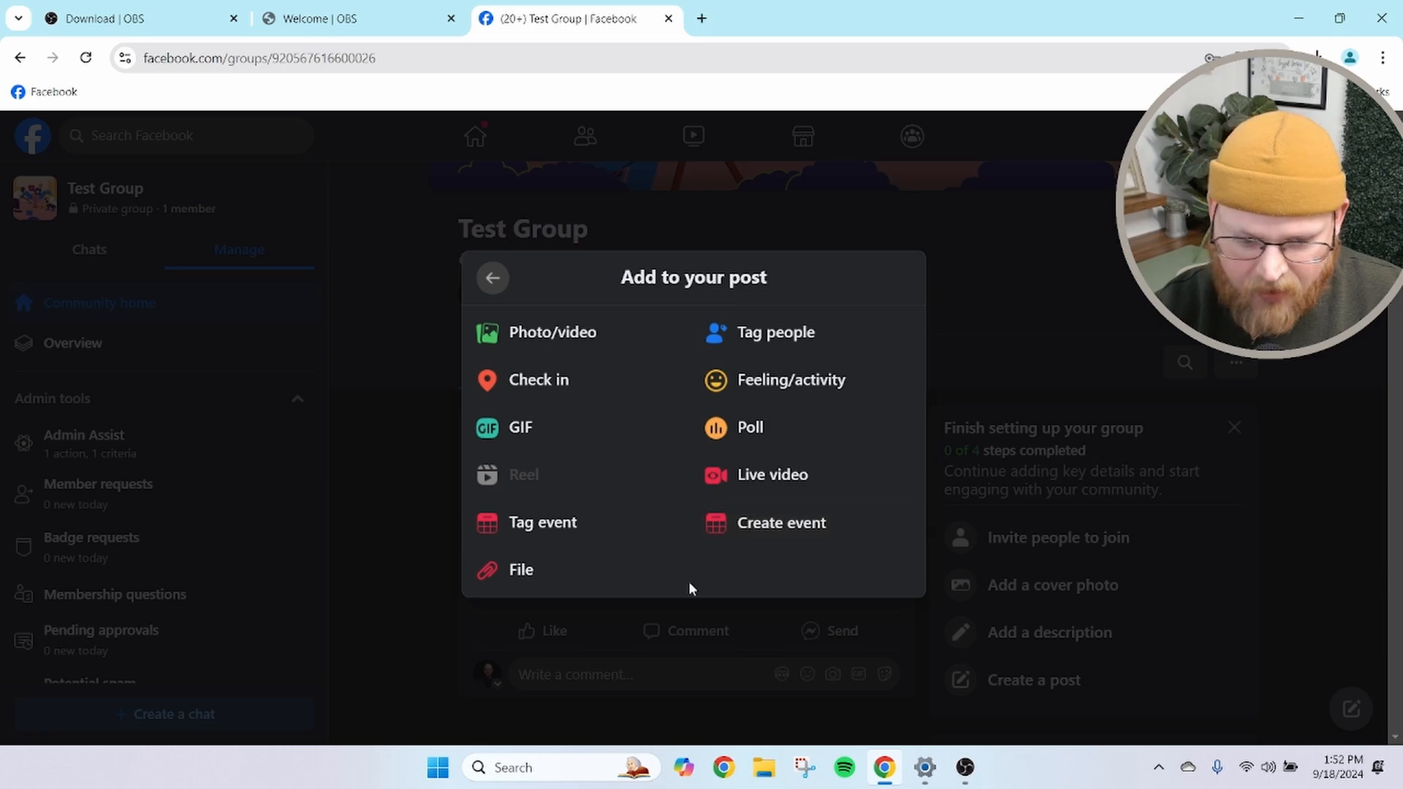
left_click(755, 488)
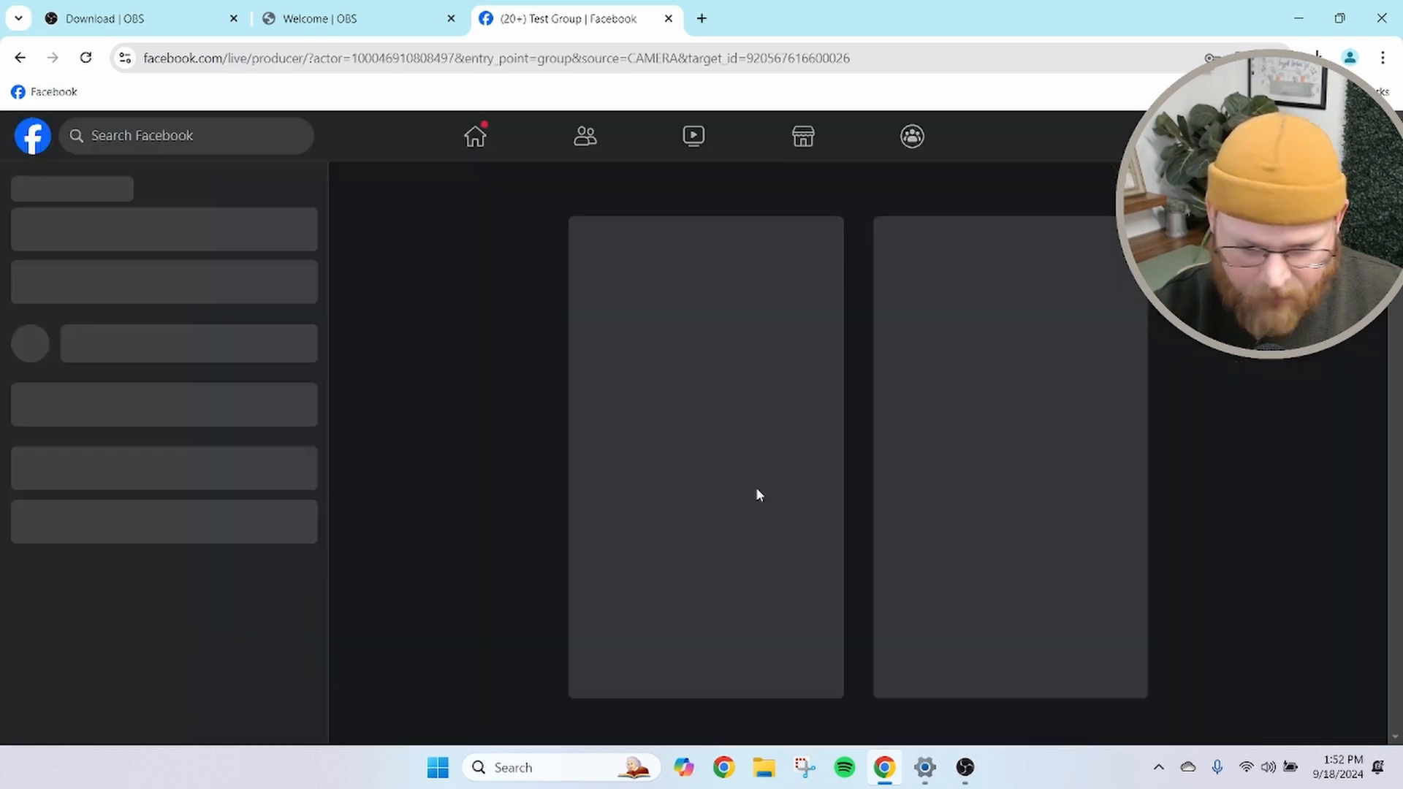
Start a Go live broadcast using streaming software as the video source and copy the stream key
scroll(721, 359, "down", 3)
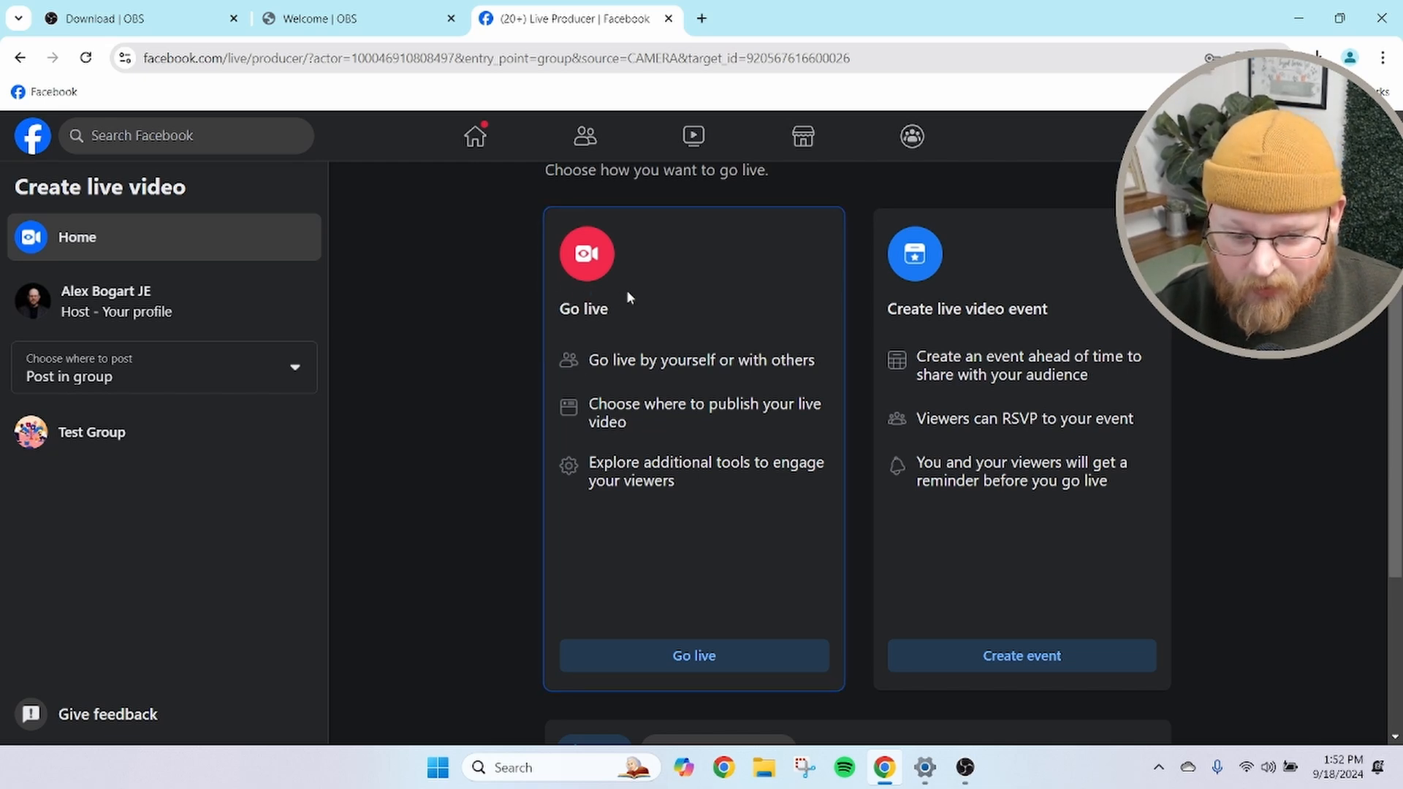
left_click(733, 662)
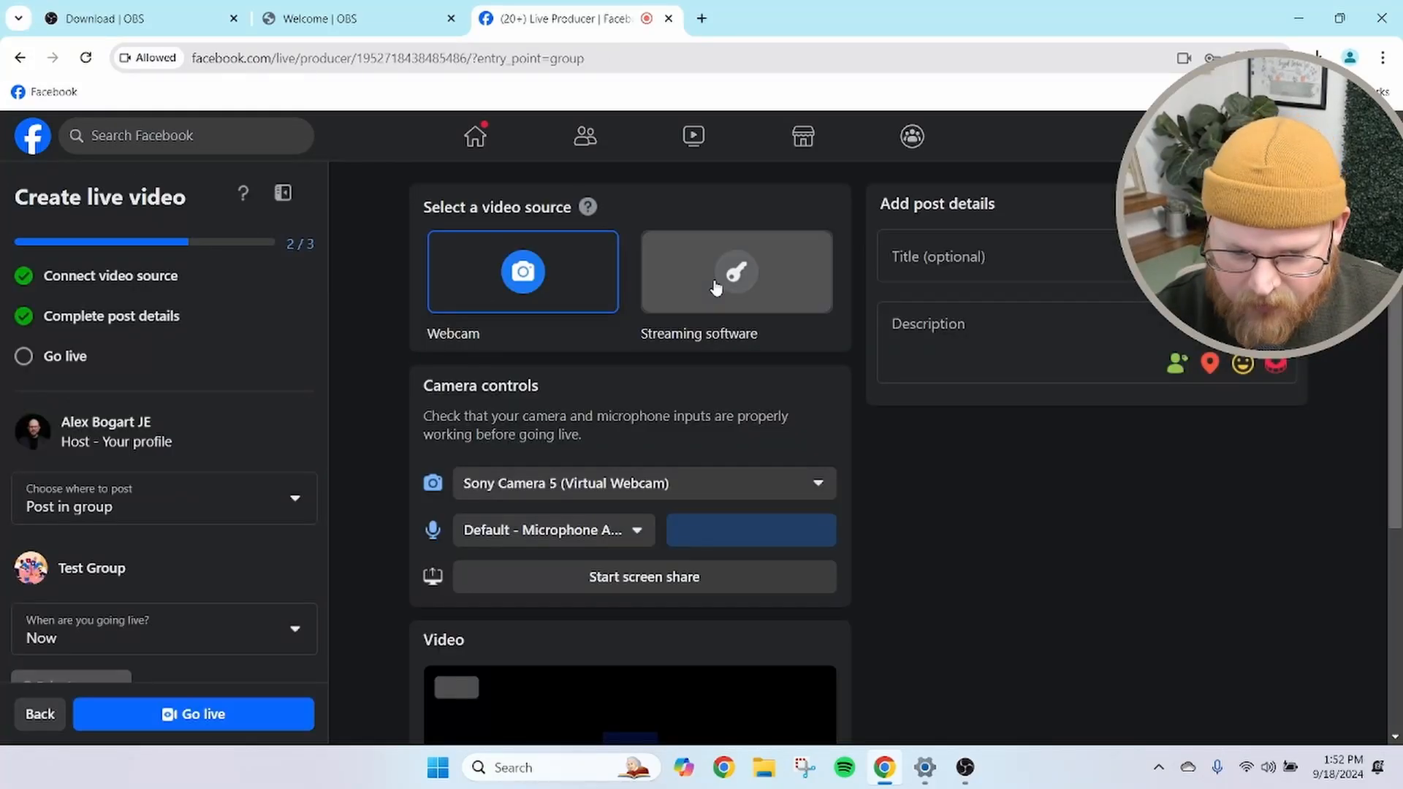
left_click(723, 261)
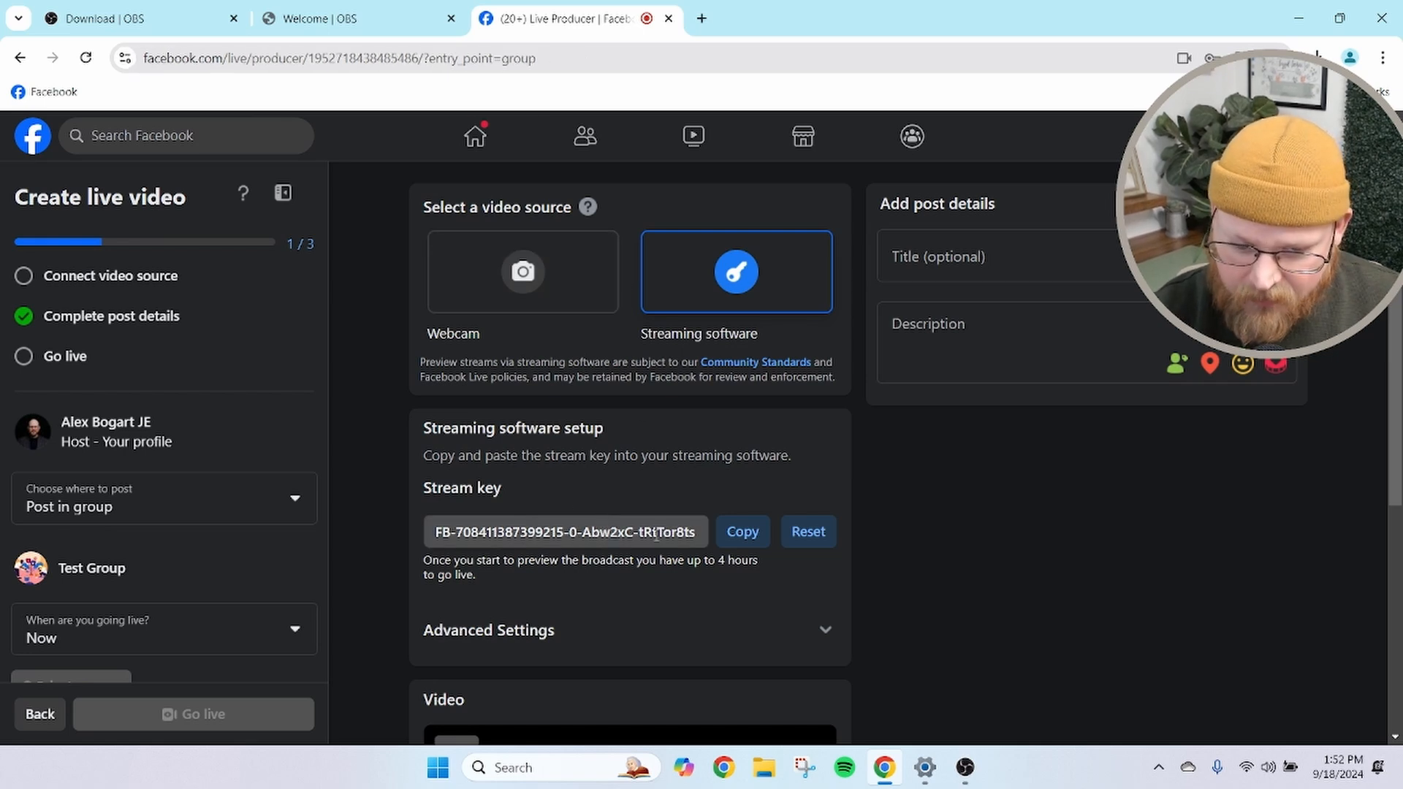
left_click(745, 534)
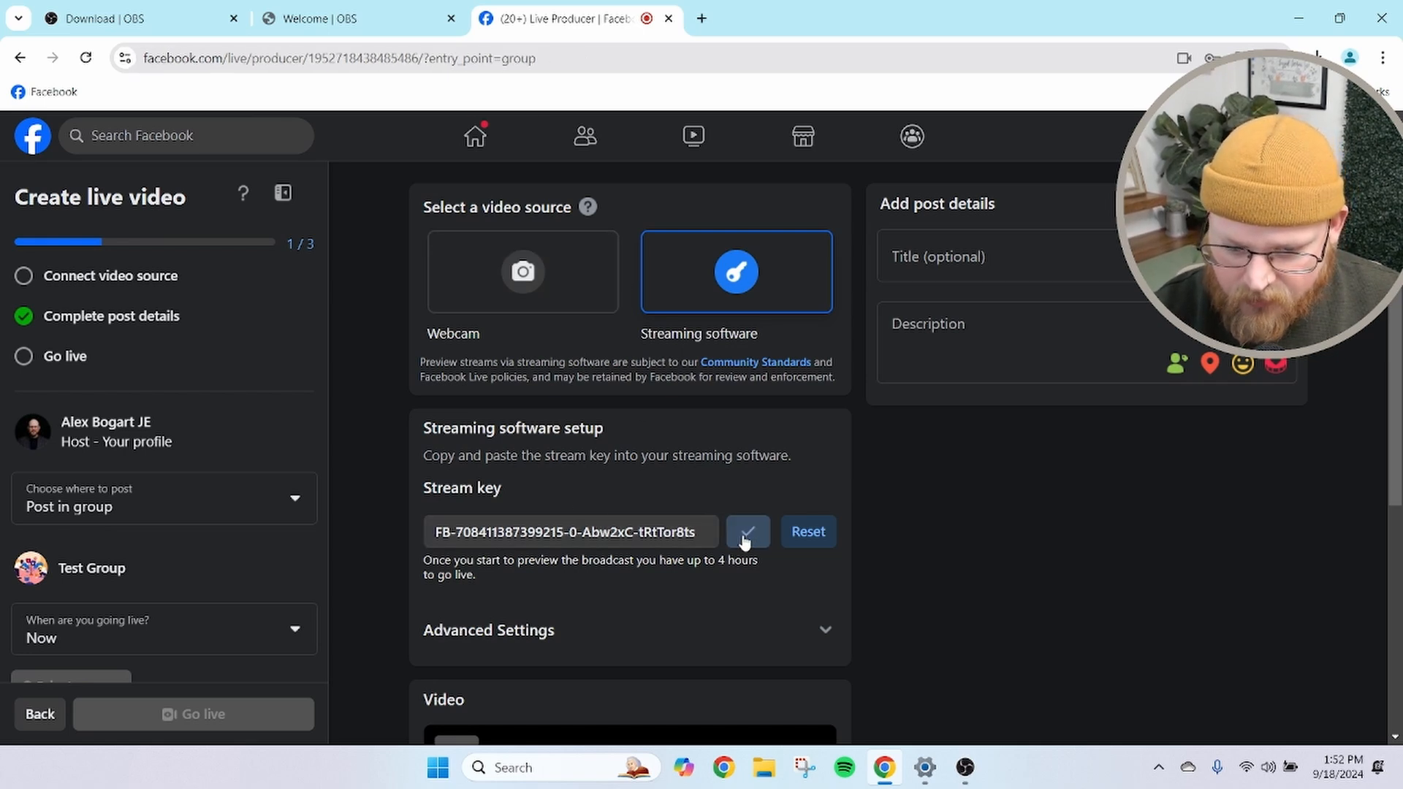
Switch to OBS, open the stream settings and set the streaming service to Facebook Live
left_click(964, 767)
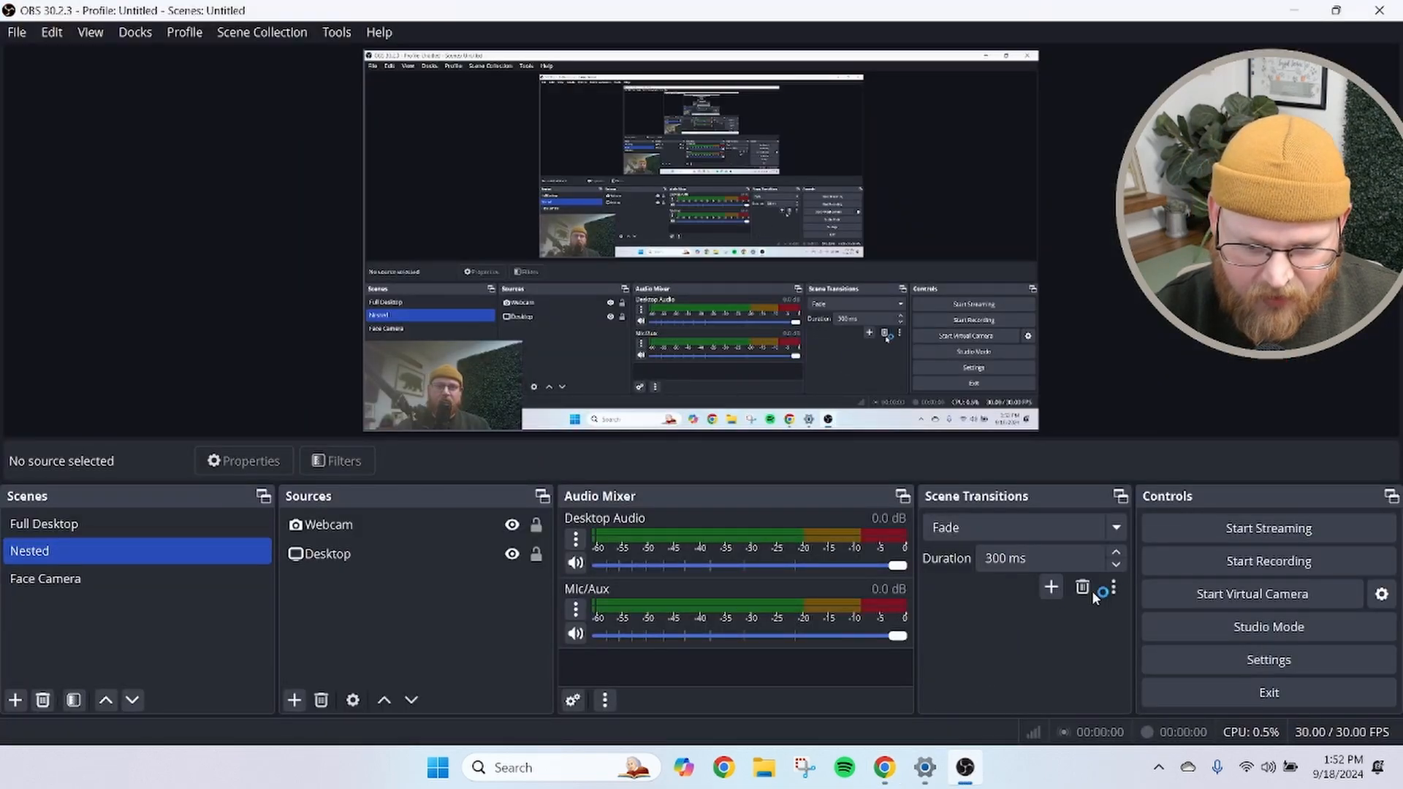
left_click(1191, 661)
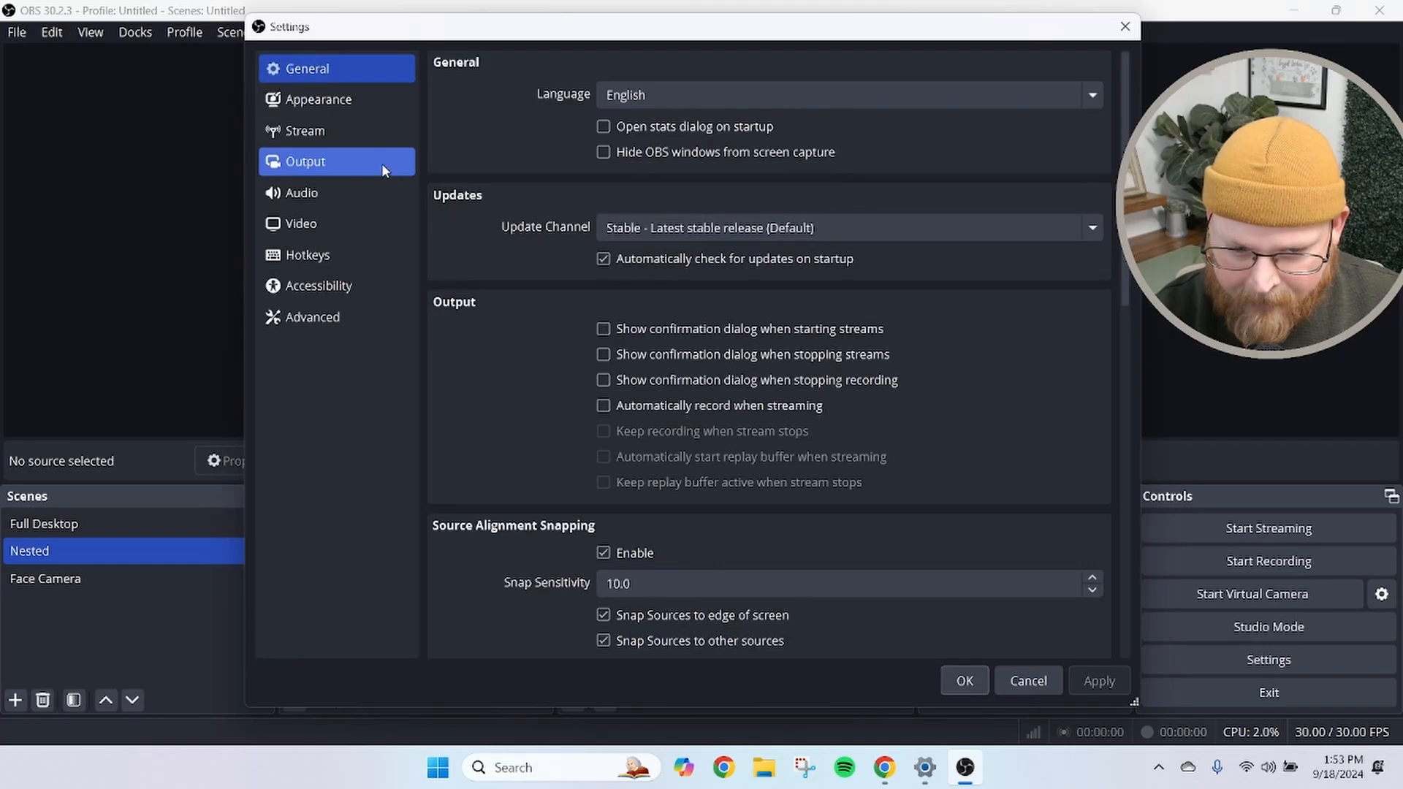
left_click(336, 137)
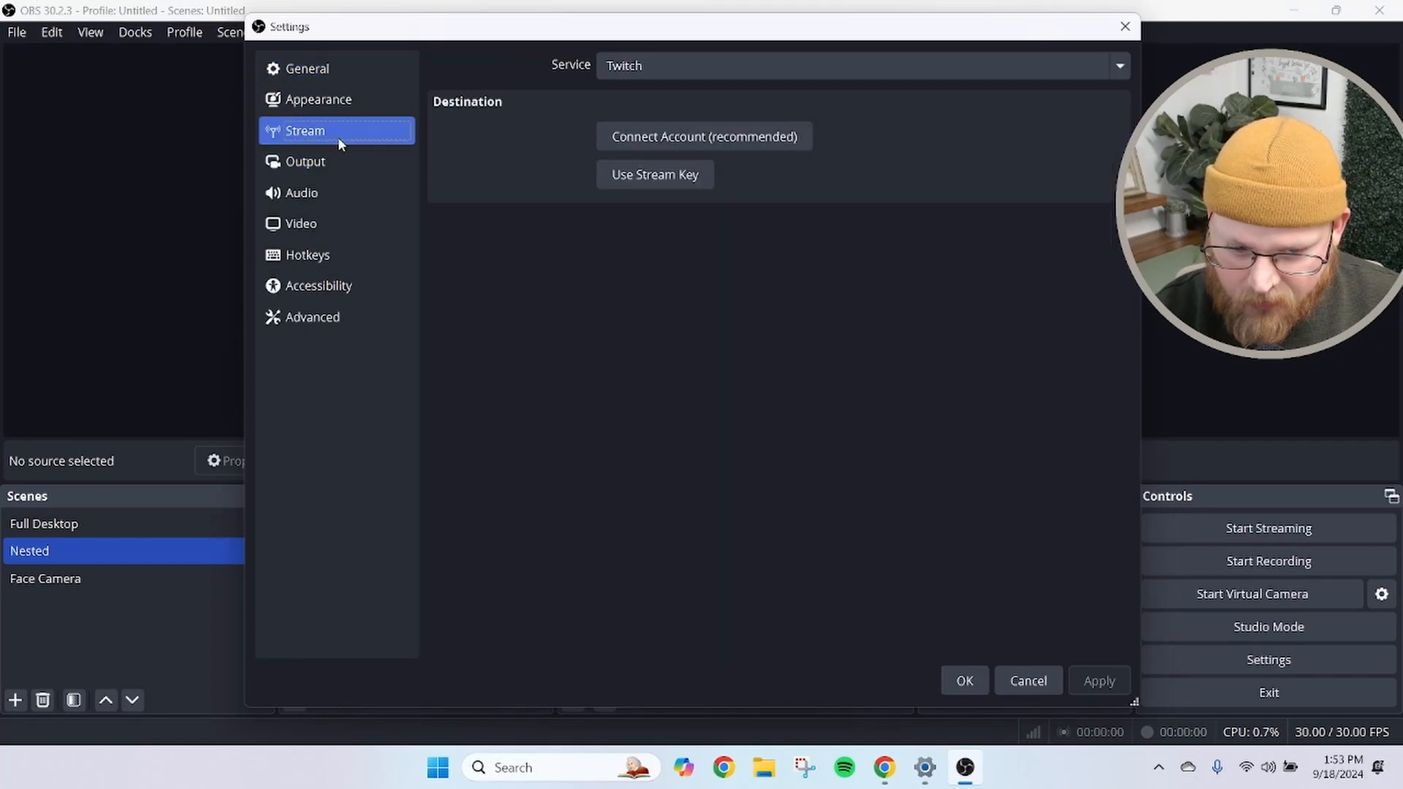
left_click(687, 73)
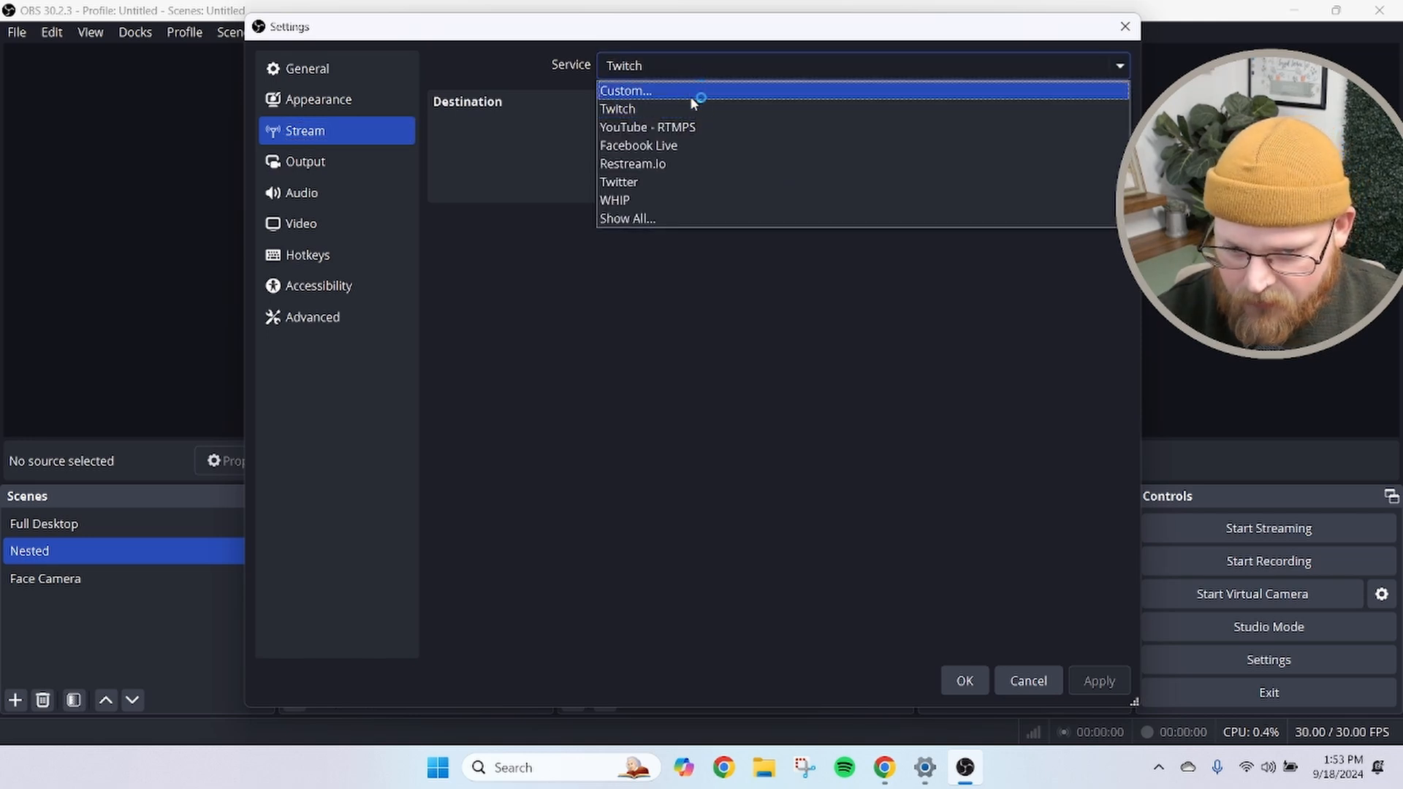
left_click(667, 145)
Paste the copied Facebook stream key into the Stream Key field and save the settings
left_click(656, 167)
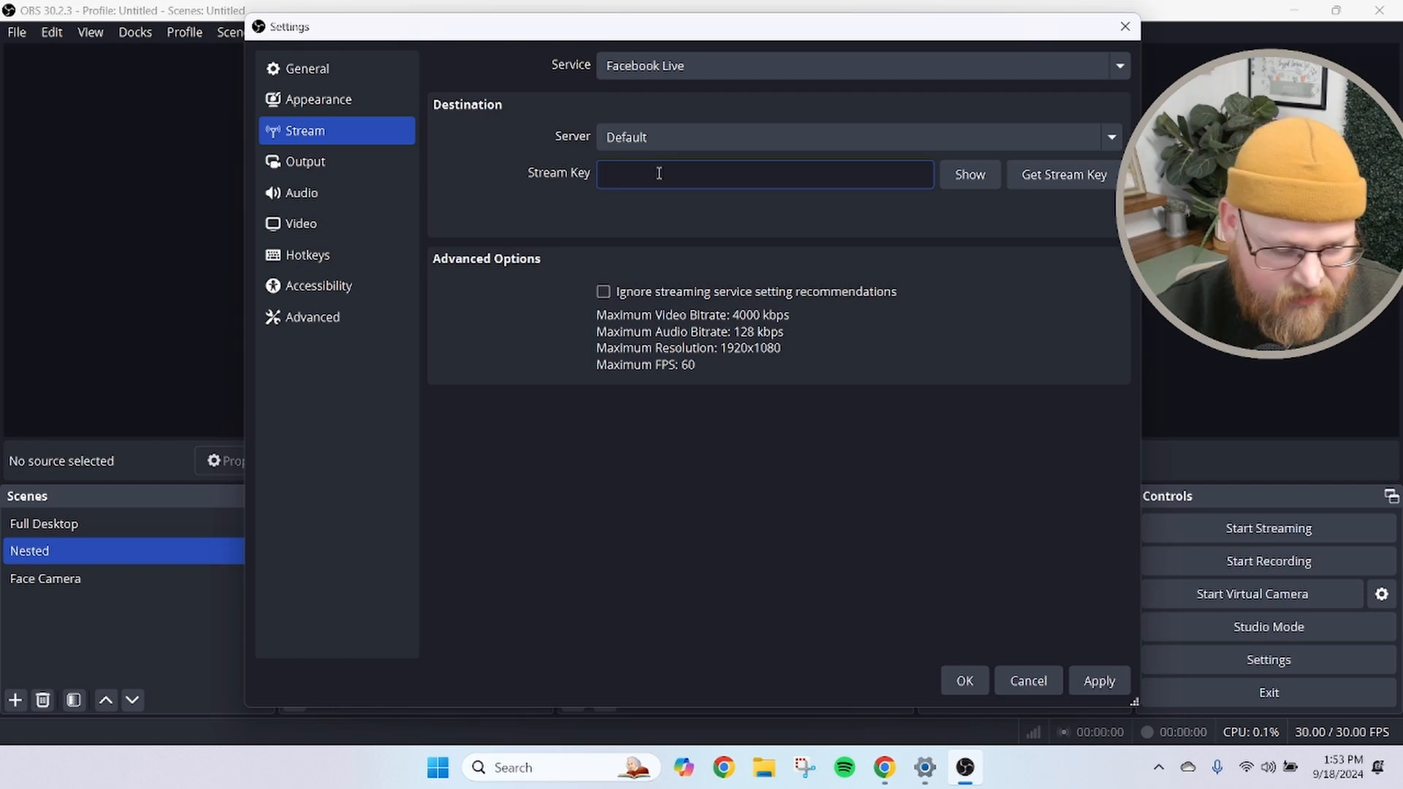
right_click(659, 173)
left_click(620, 175)
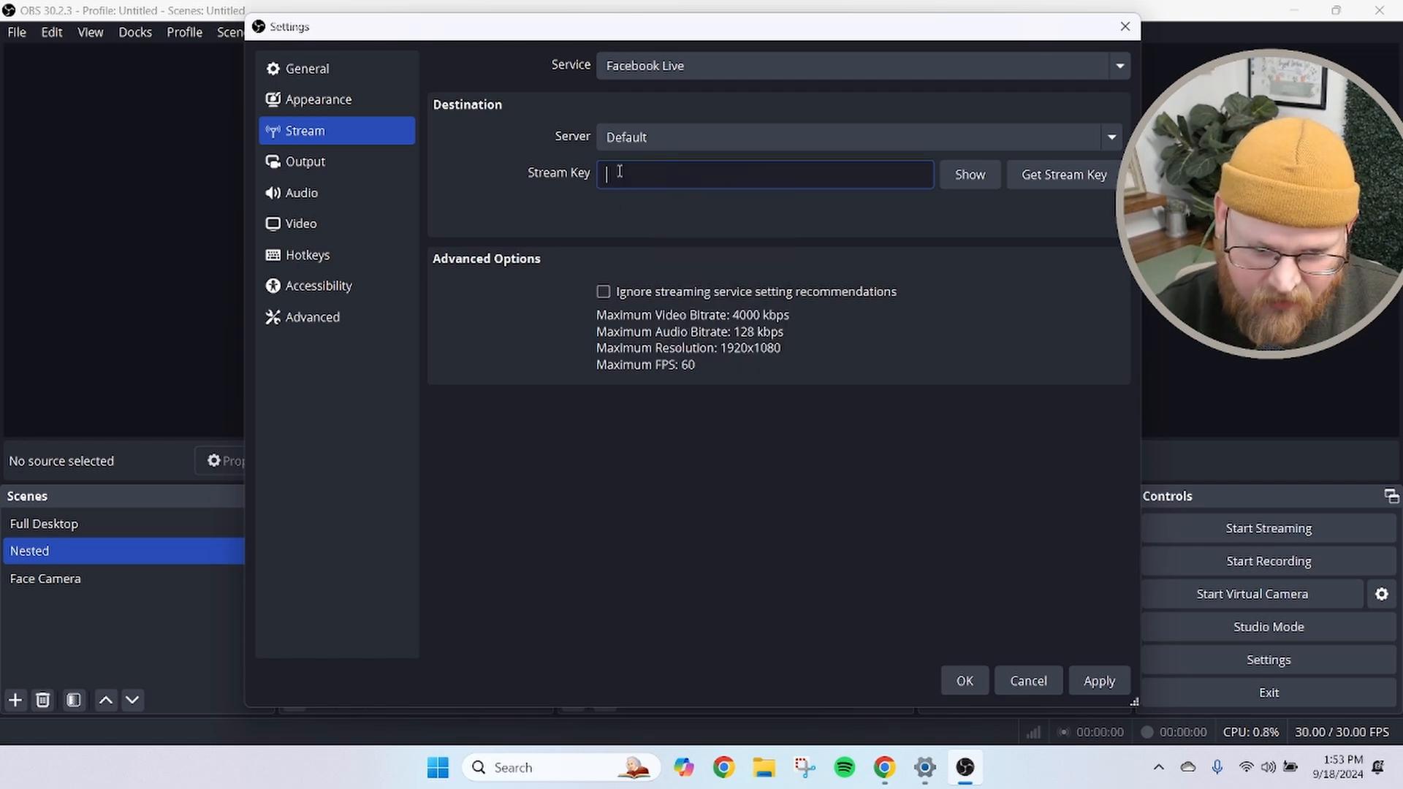
key("ctrl+v")
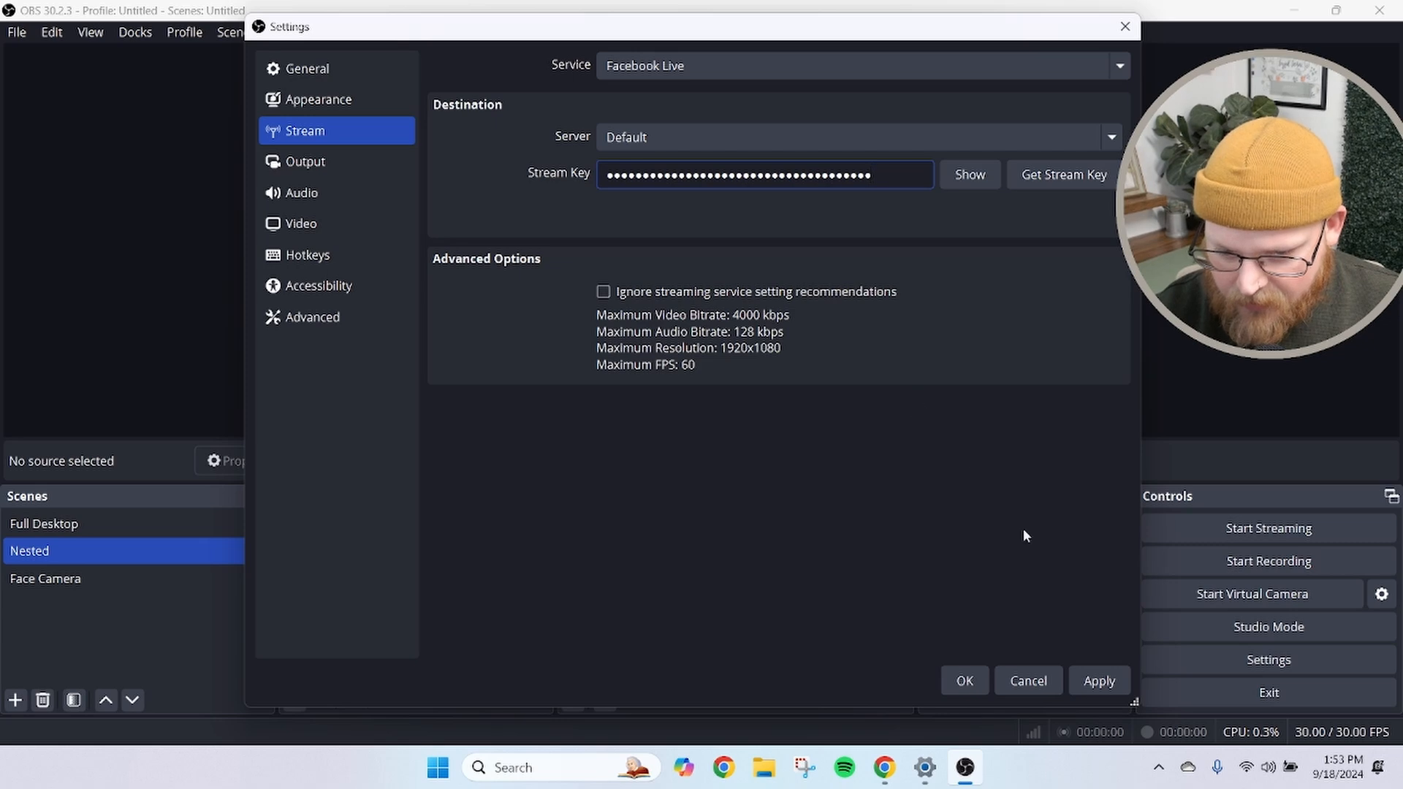
left_click(961, 680)
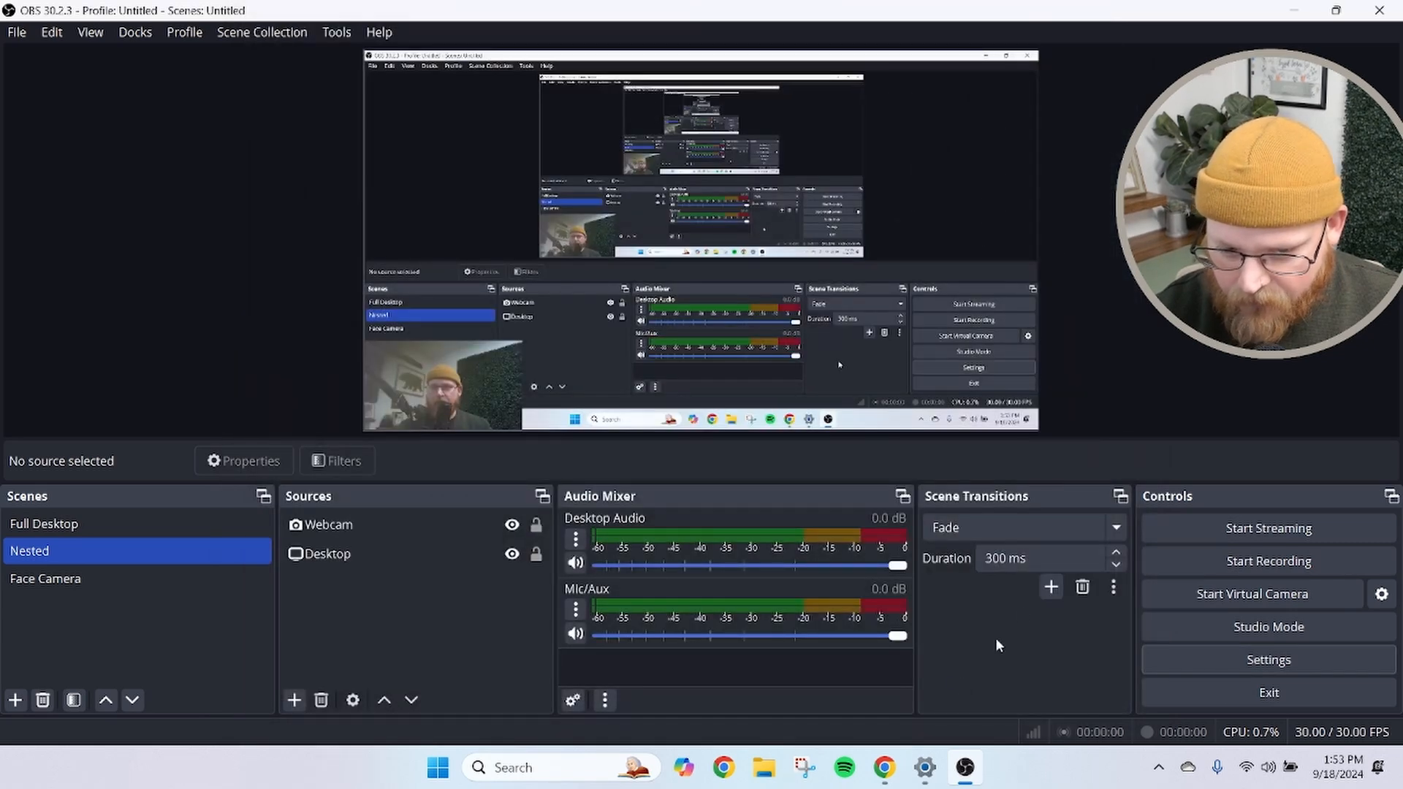
Start streaming from OBS and minimize it to return to the Facebook live producer
left_click(1225, 528)
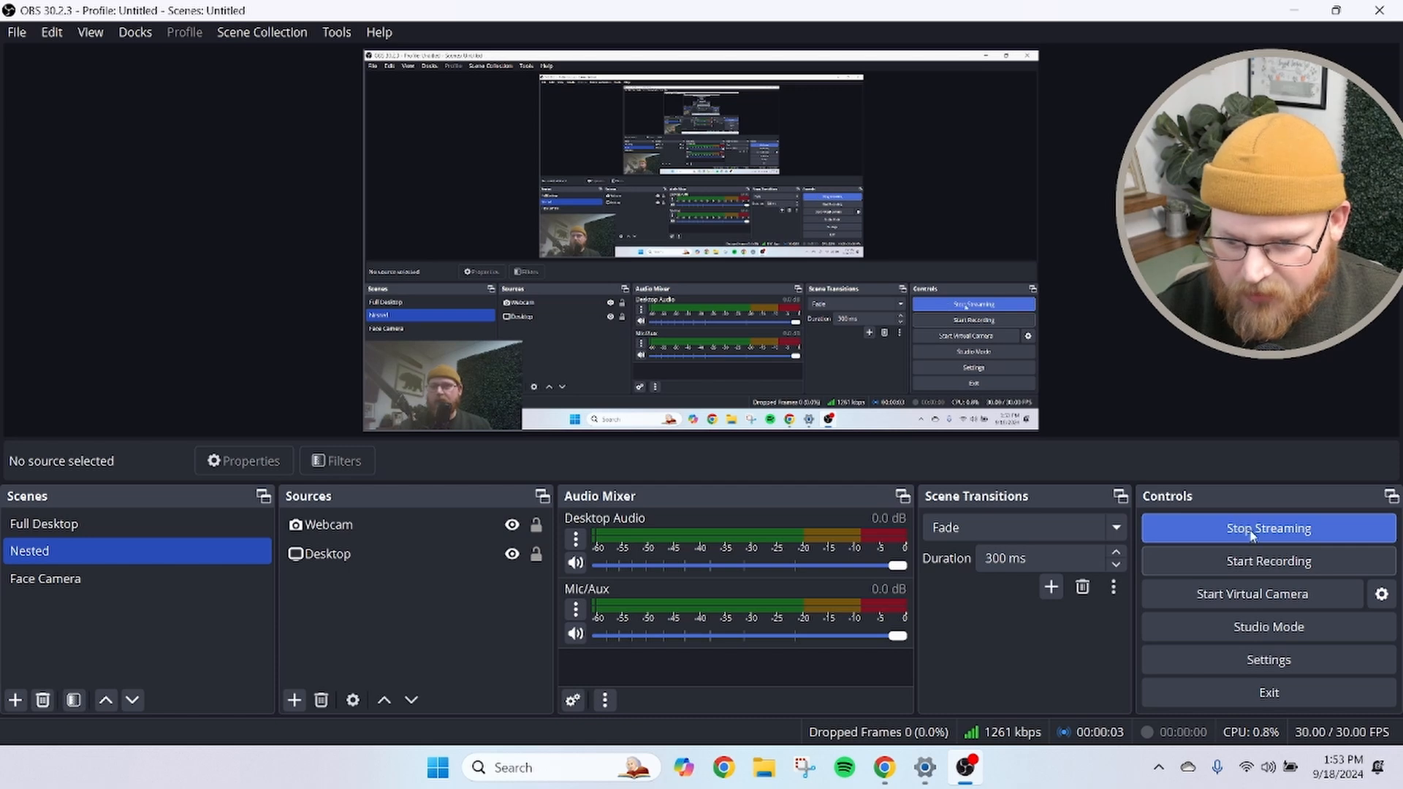
left_click(1299, 8)
scroll(752, 499, "down", 3)
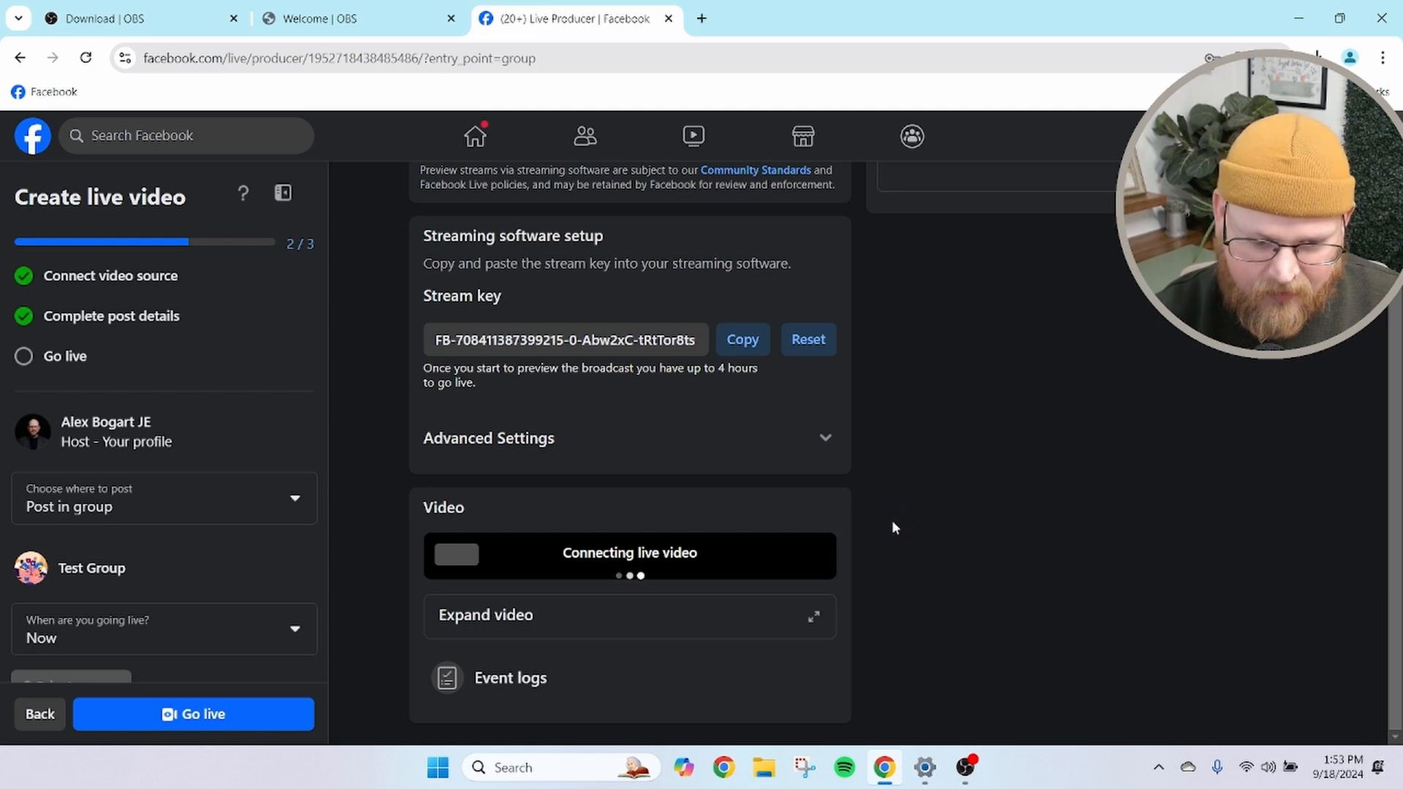
scroll(927, 510, "up", 3)
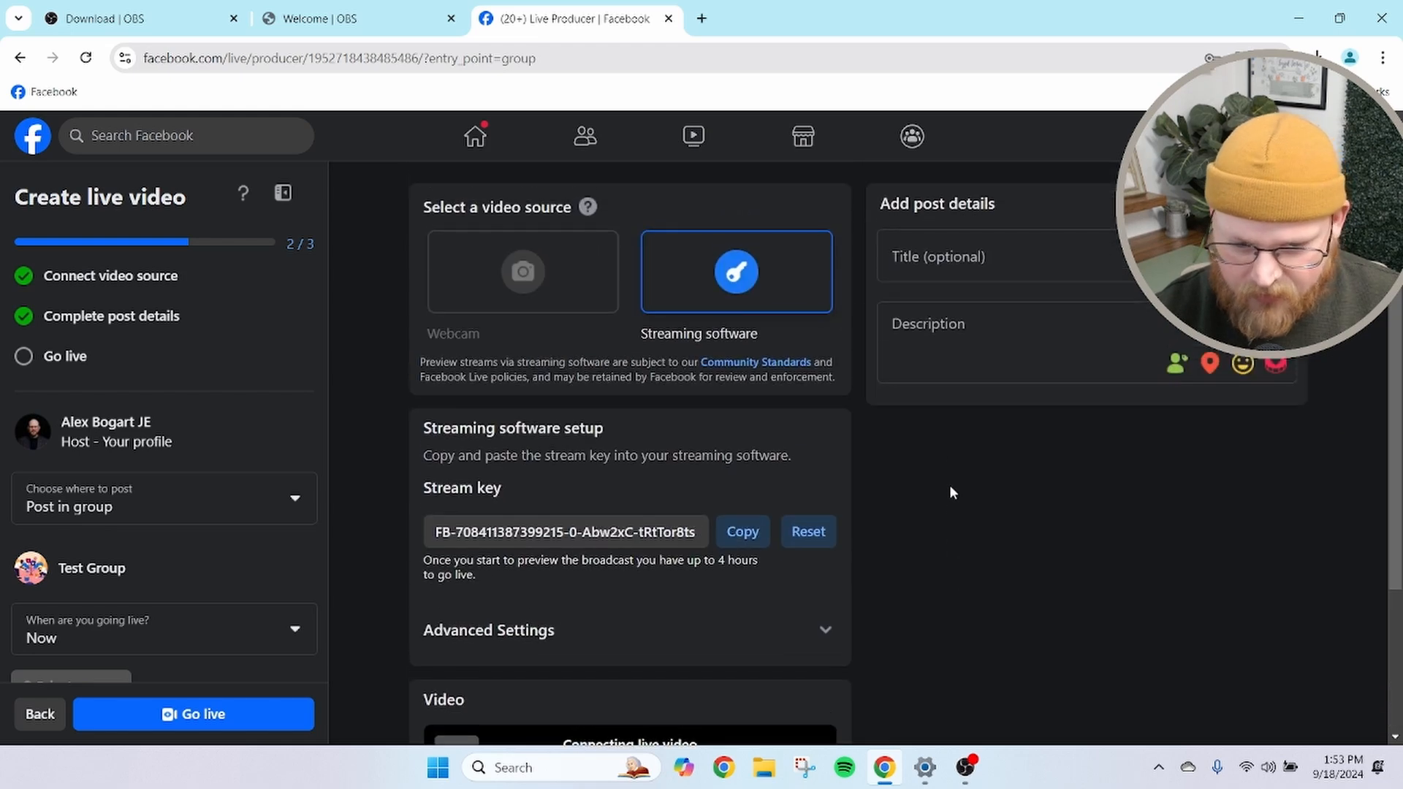
Title the live post "Test OBS Stream" and describe it as "This is how to stream in facebook from OBS"
left_click(979, 259)
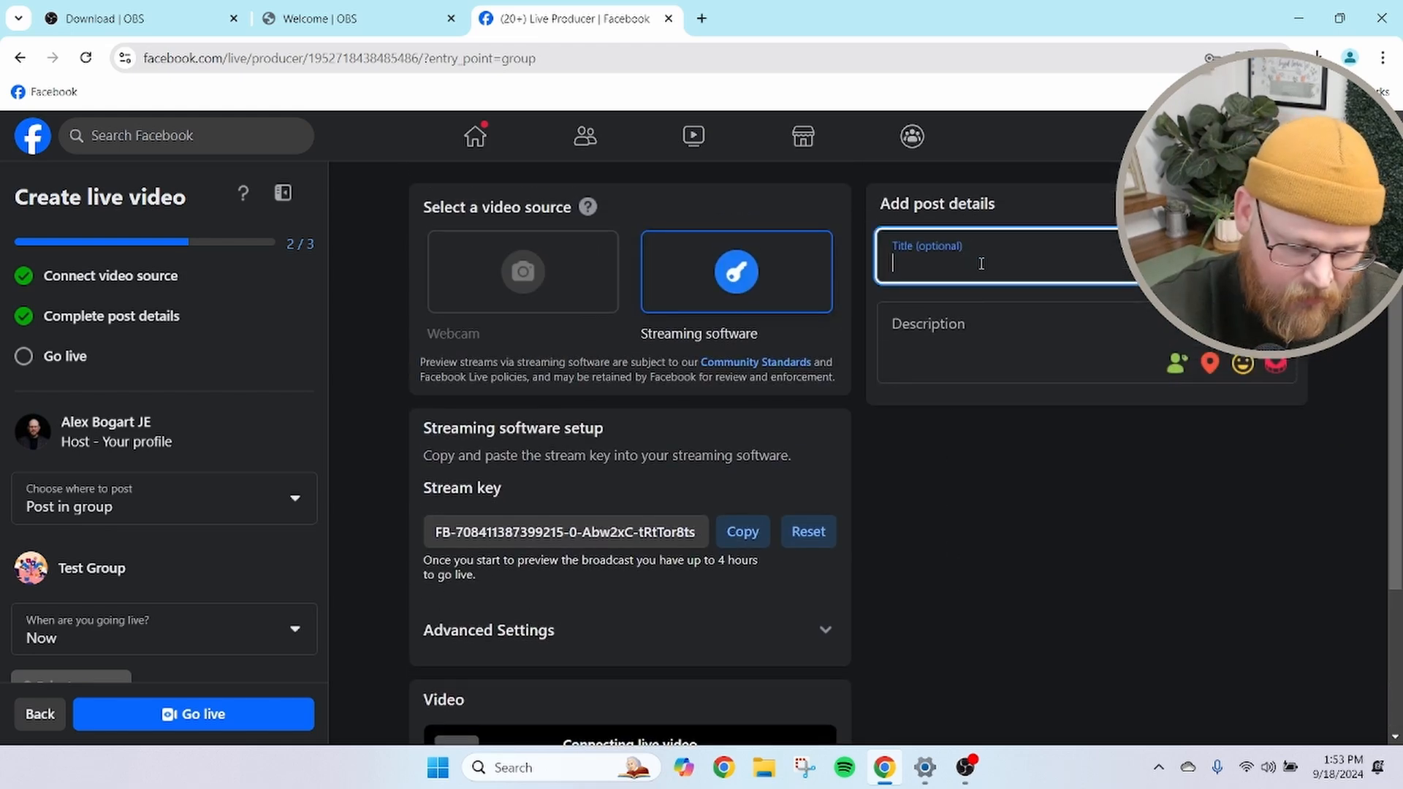
type("Test OBS Stream")
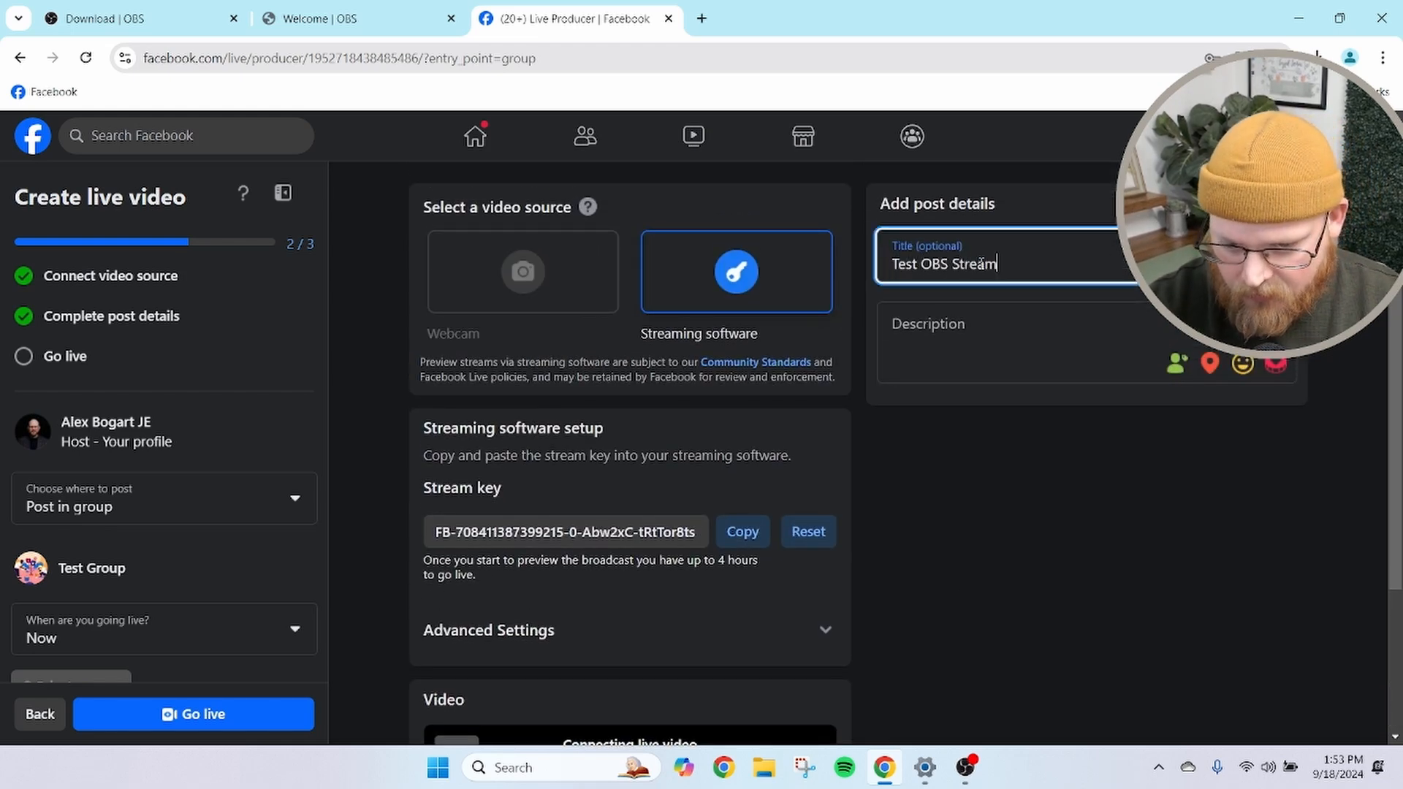
key("Tab")
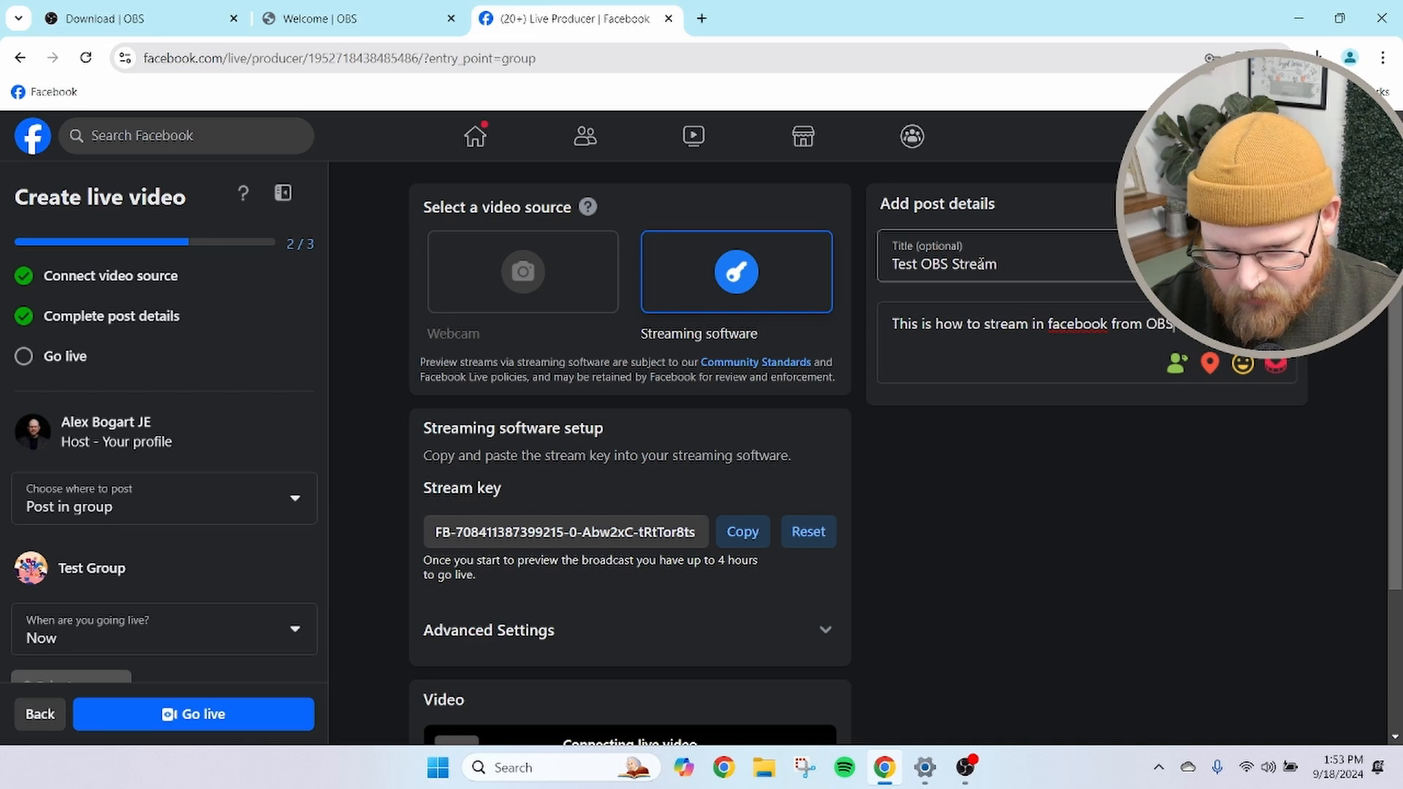
Expand the live video preview and check the incoming OBS feed
scroll(967, 322, "down", 3)
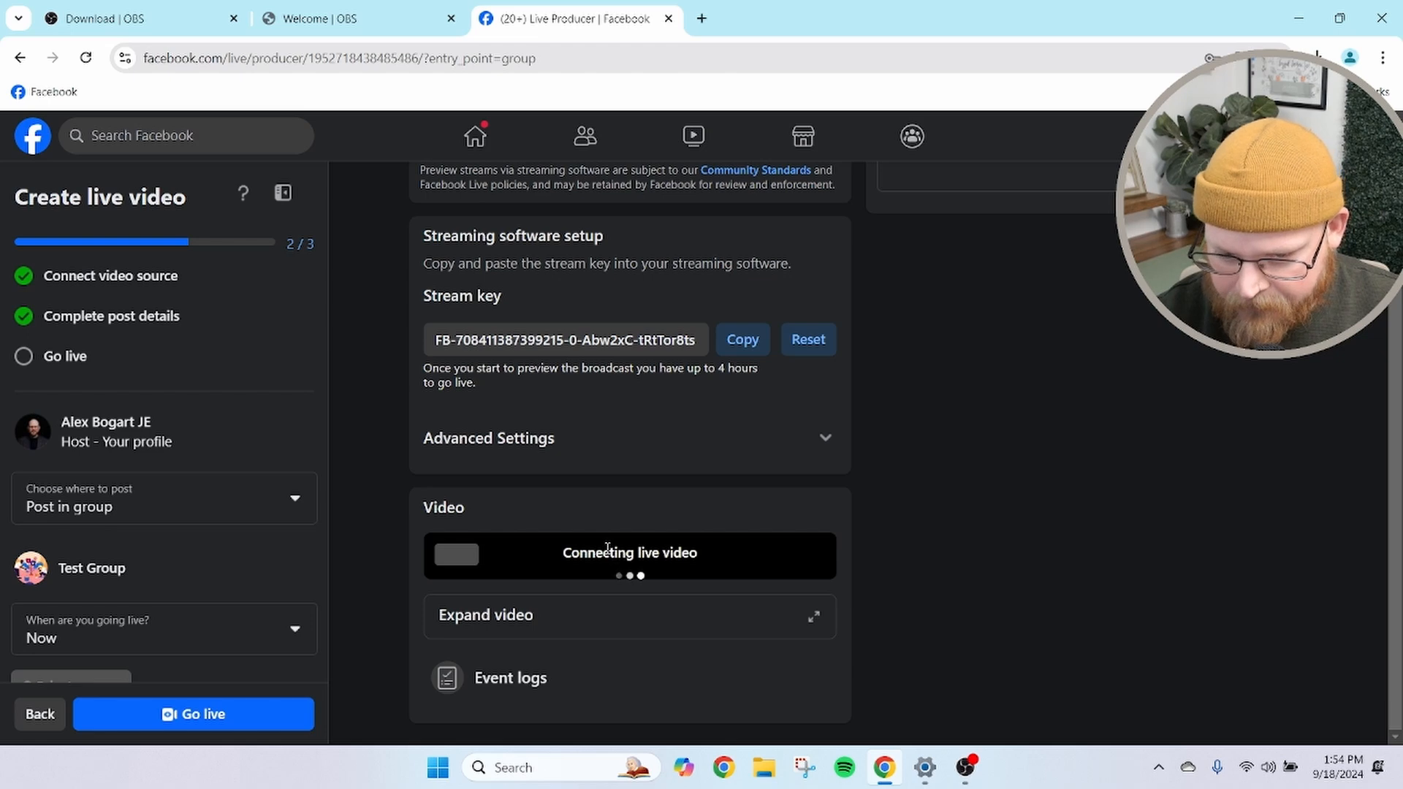
left_click(812, 618)
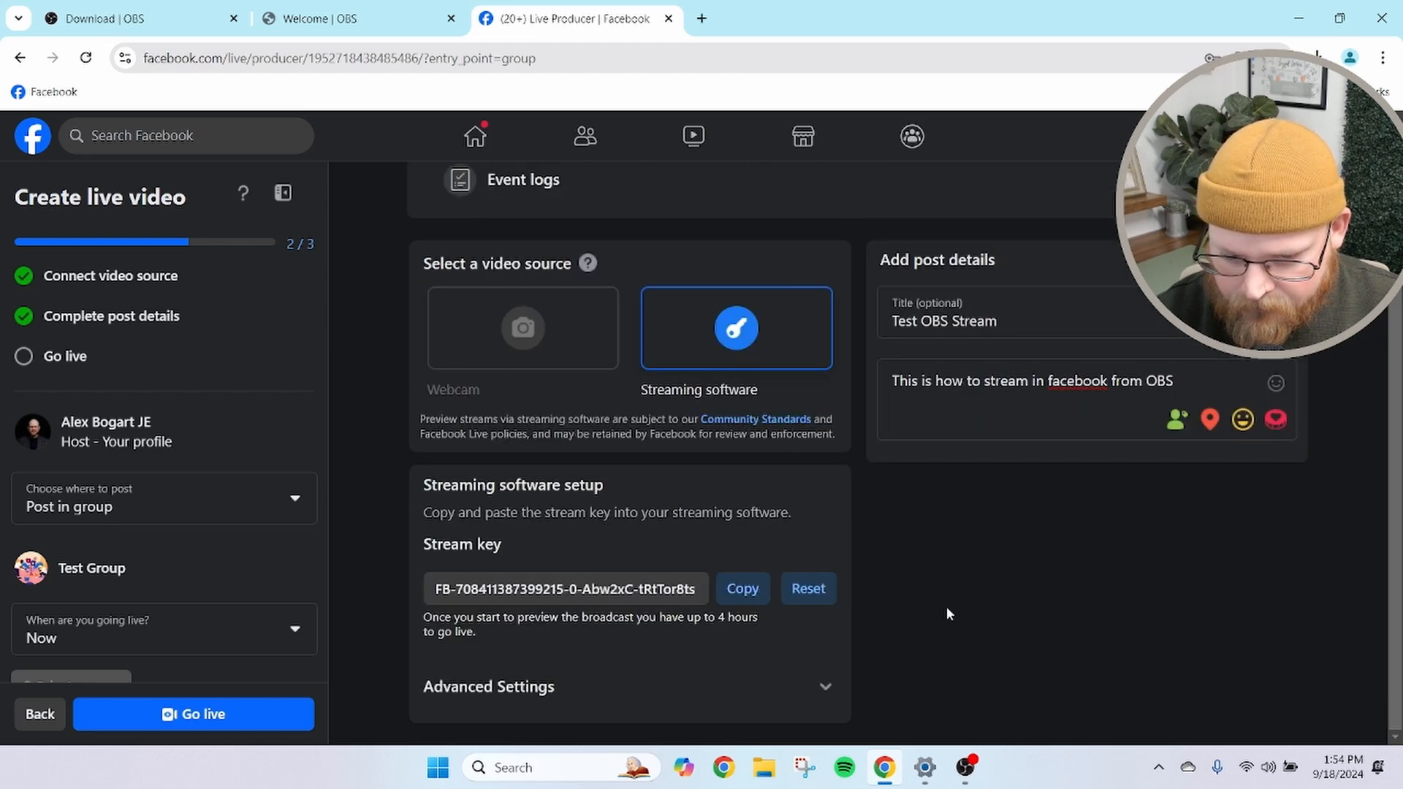
scroll(783, 516, "up", 6)
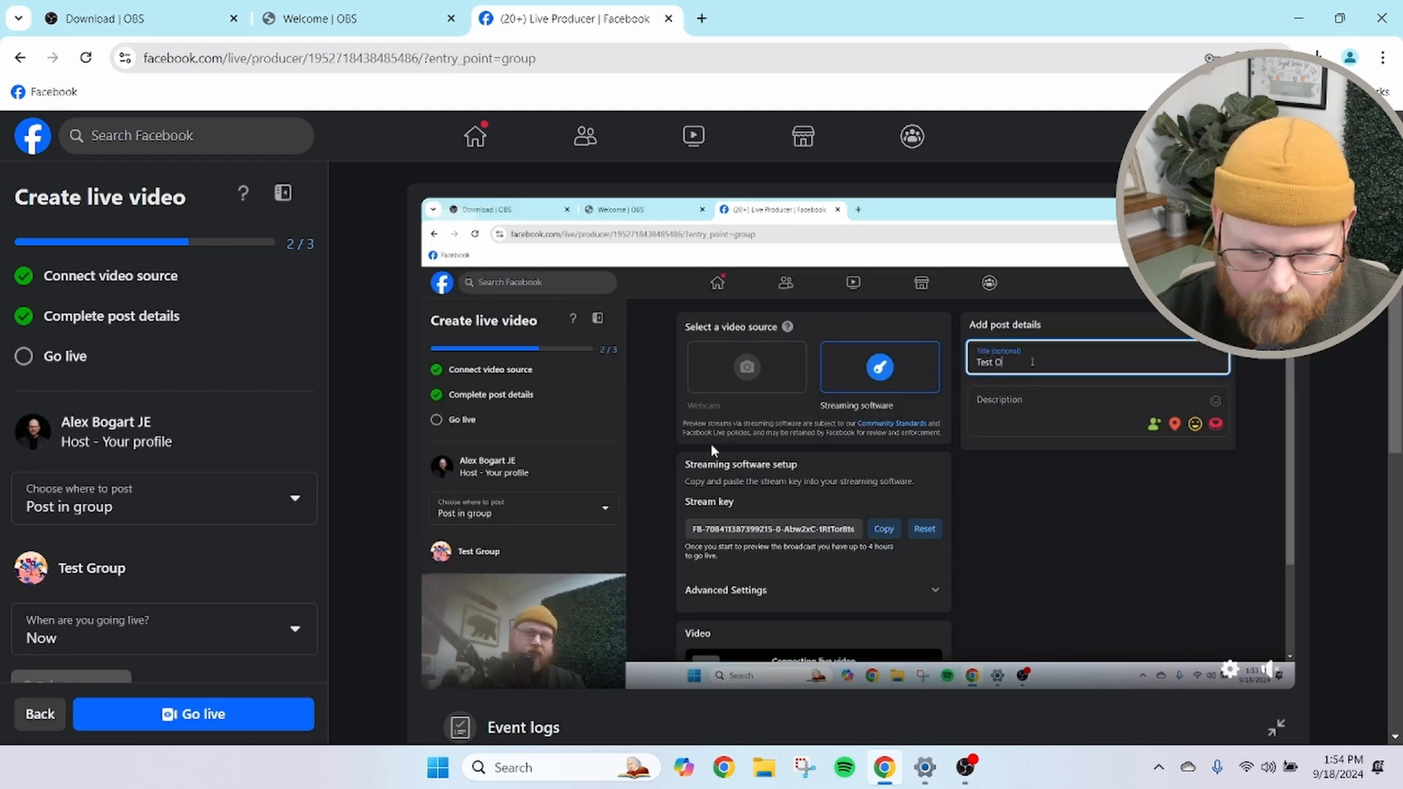
scroll(705, 446, "down", 6)
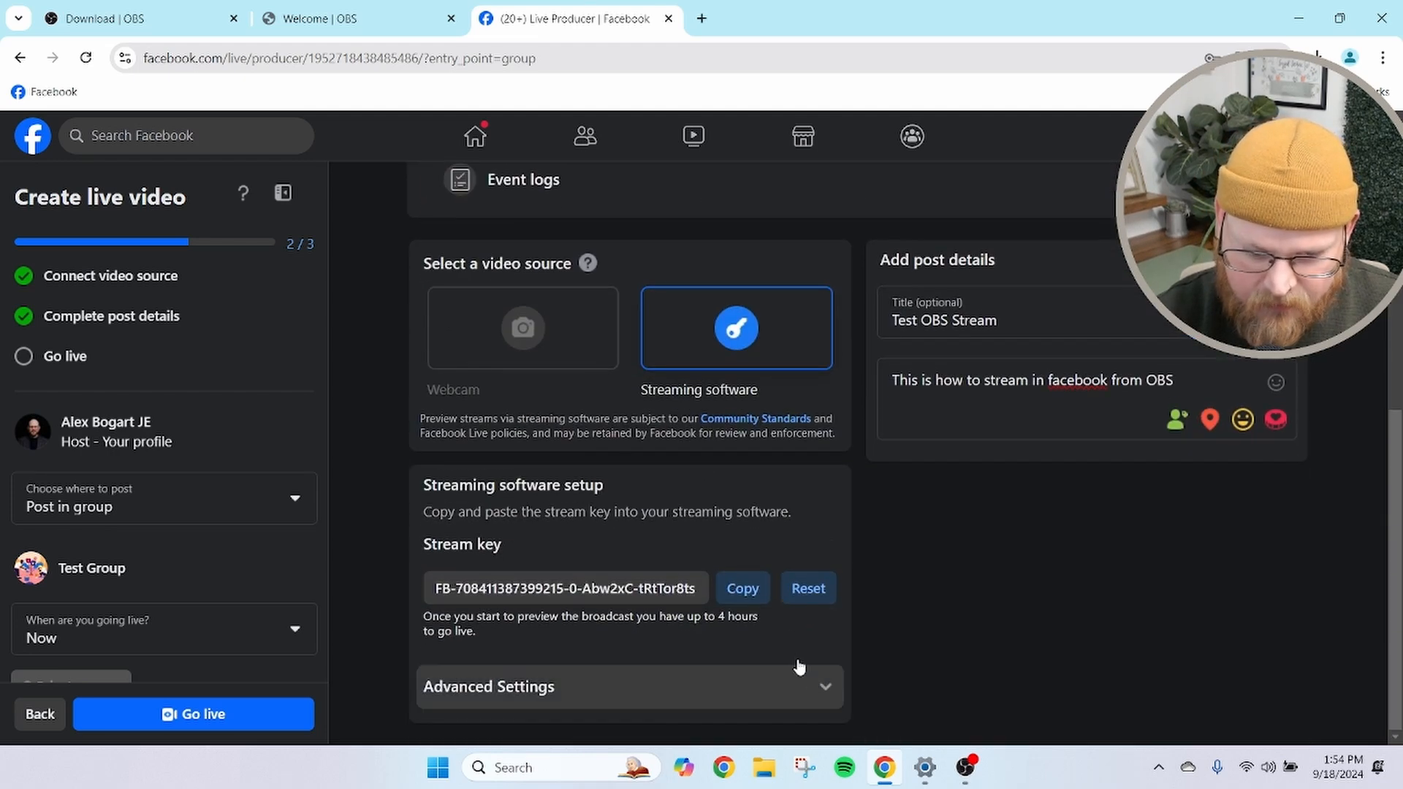
scroll(800, 666, "up", 5)
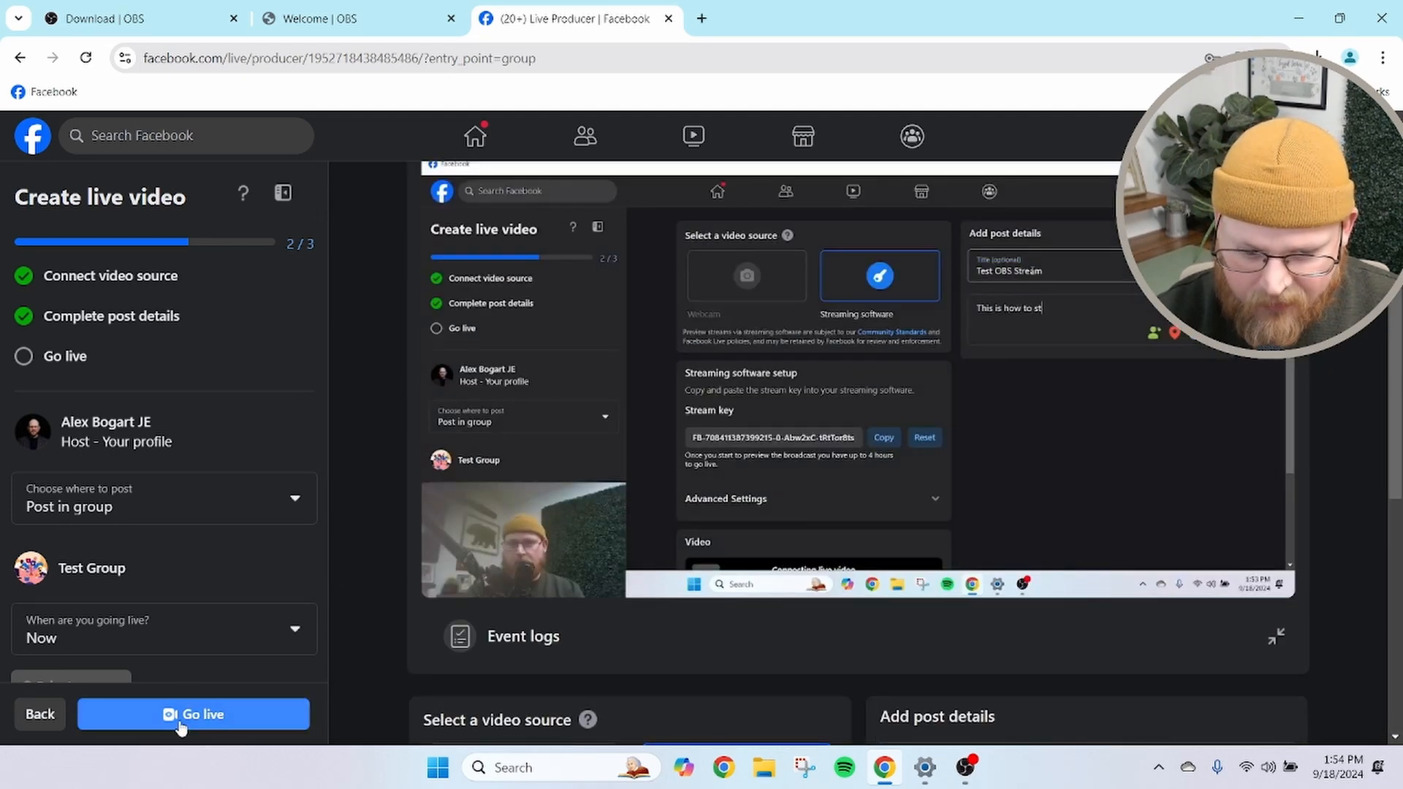
Go live with the broadcast to the Test Group
left_click(181, 723)
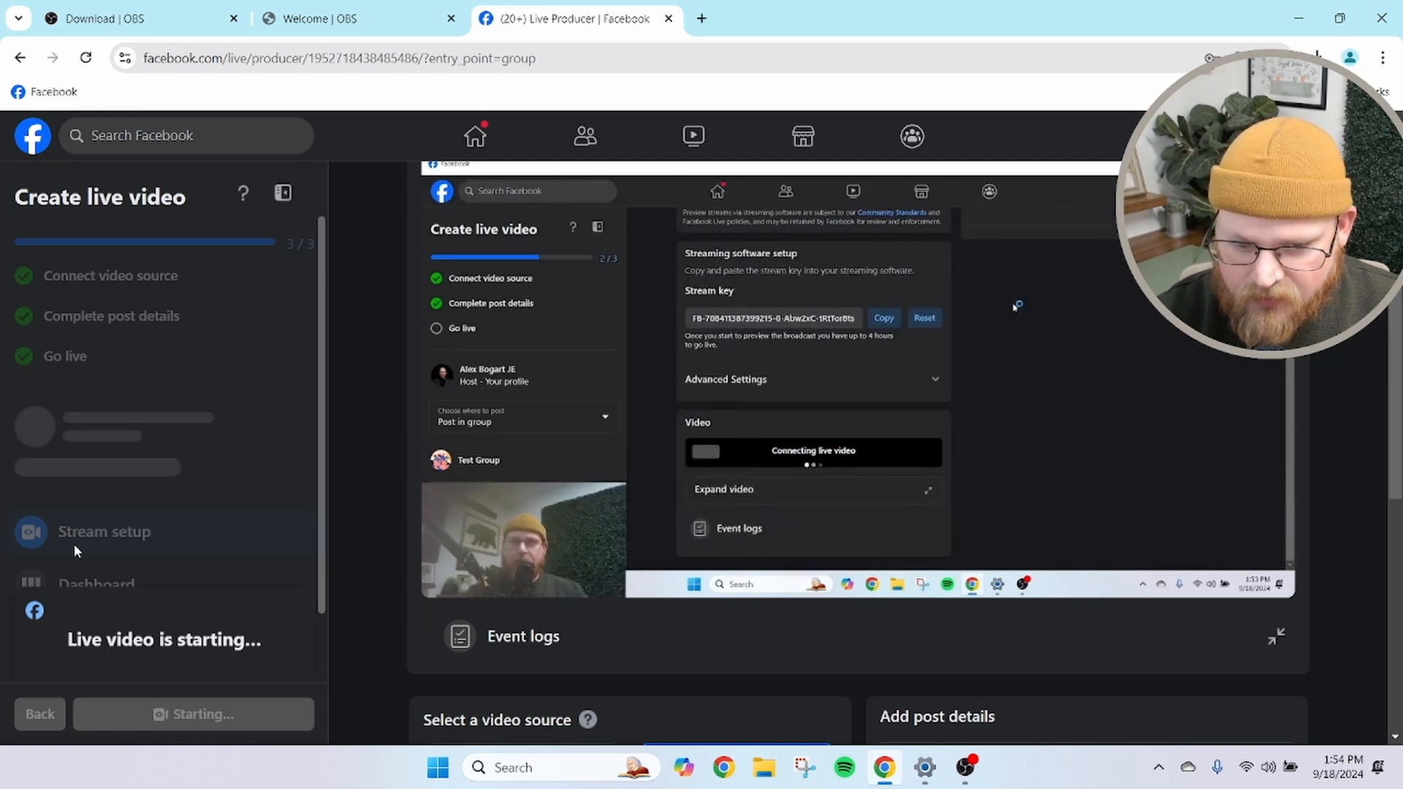
scroll(157, 603, "down", 1)
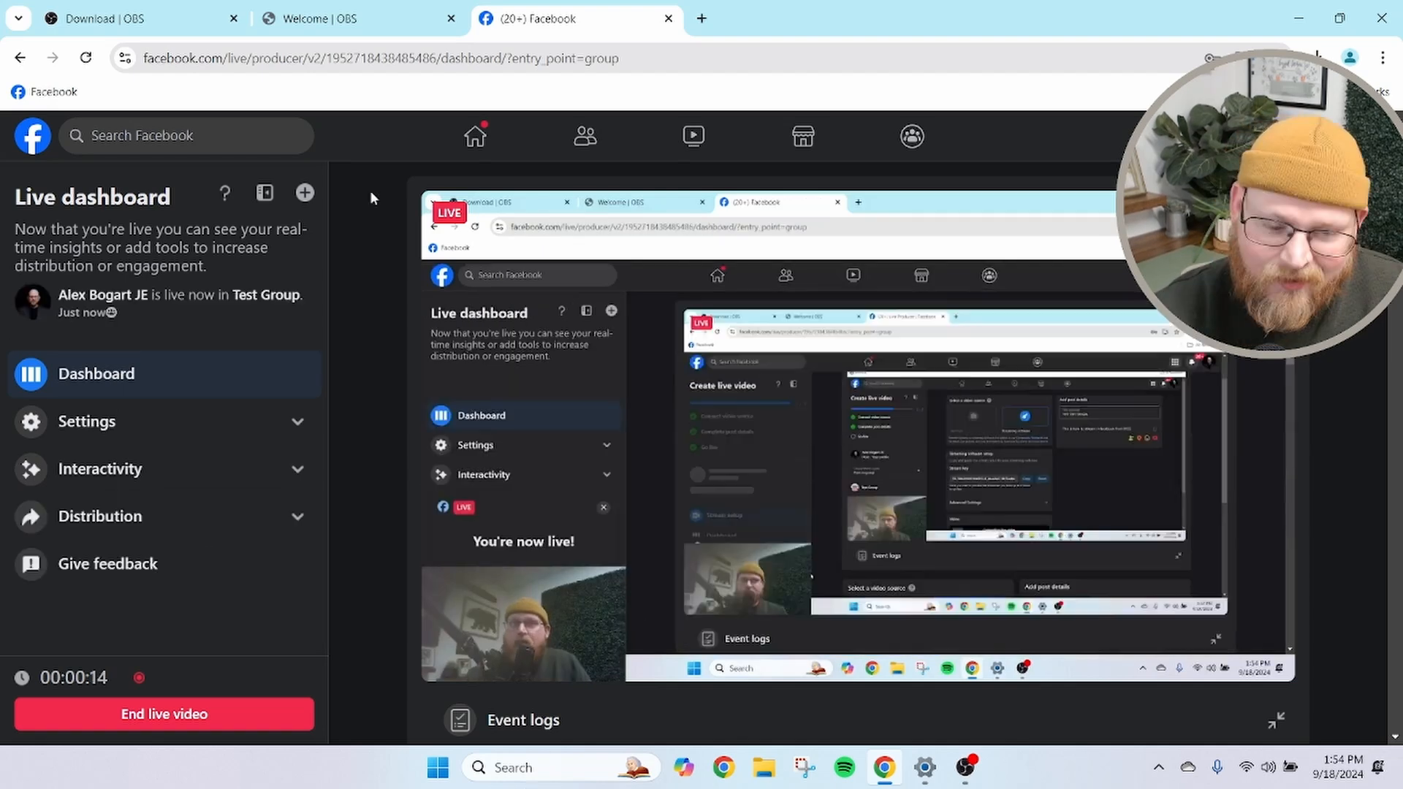
scroll(460, 323, "down", 3)
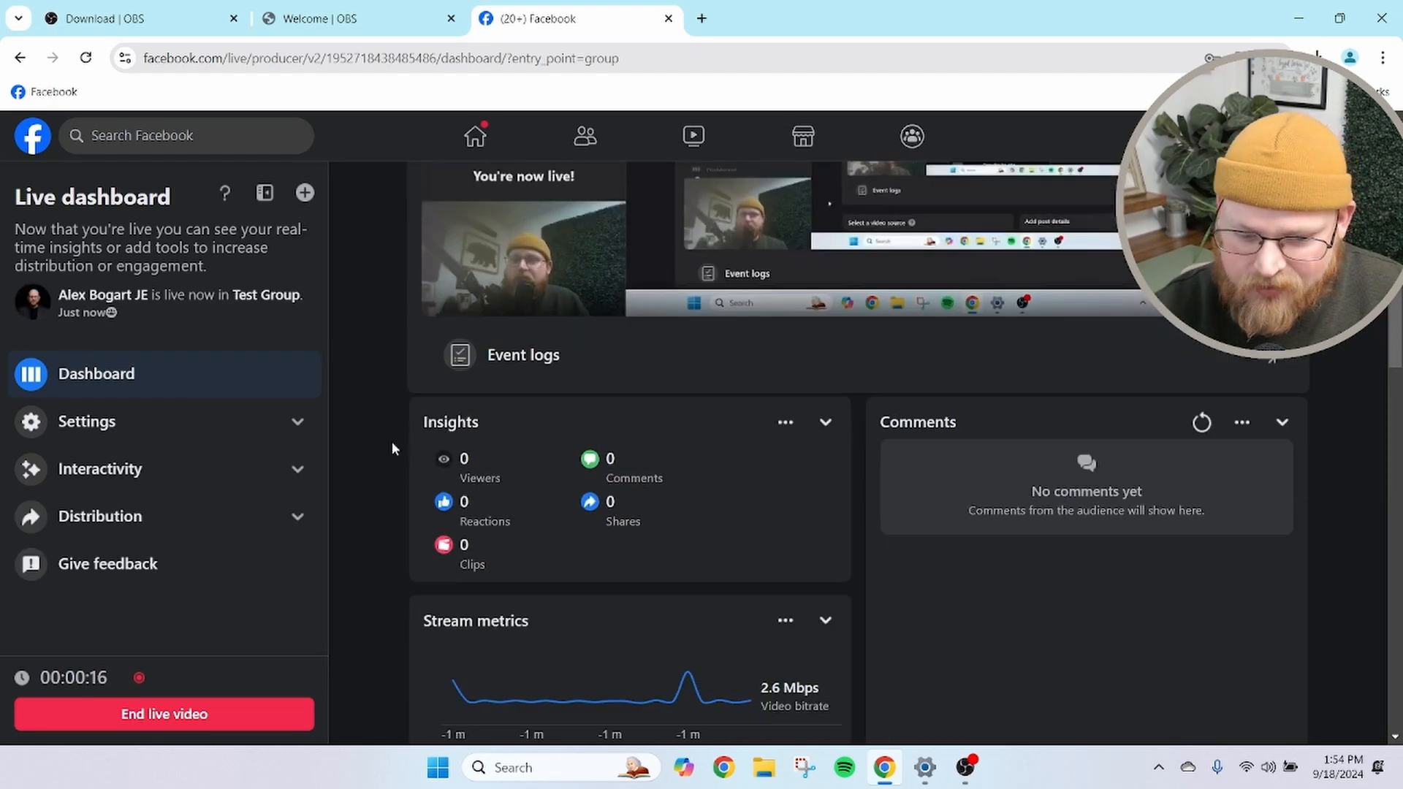
End the live video and confirm ending it
left_click(156, 716)
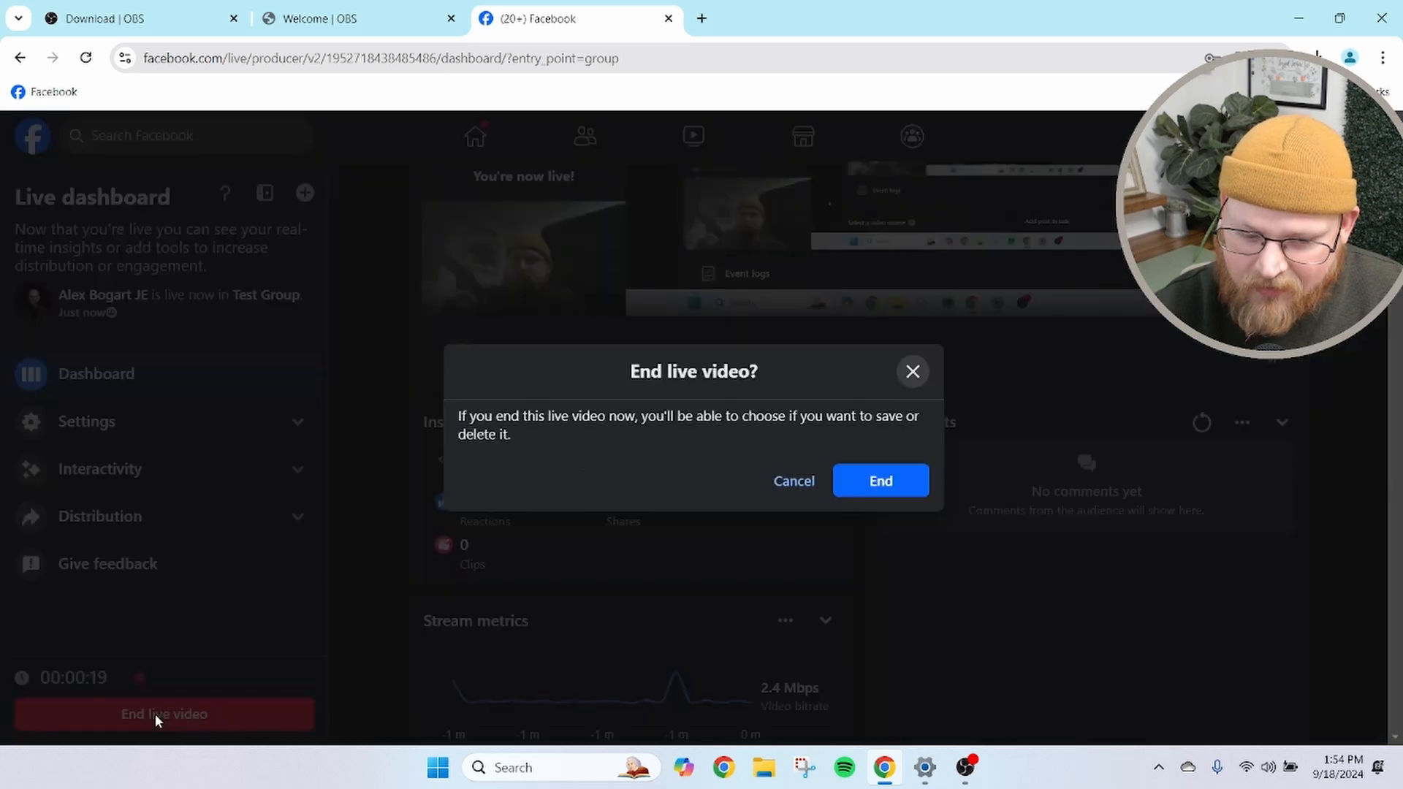
left_click(872, 482)
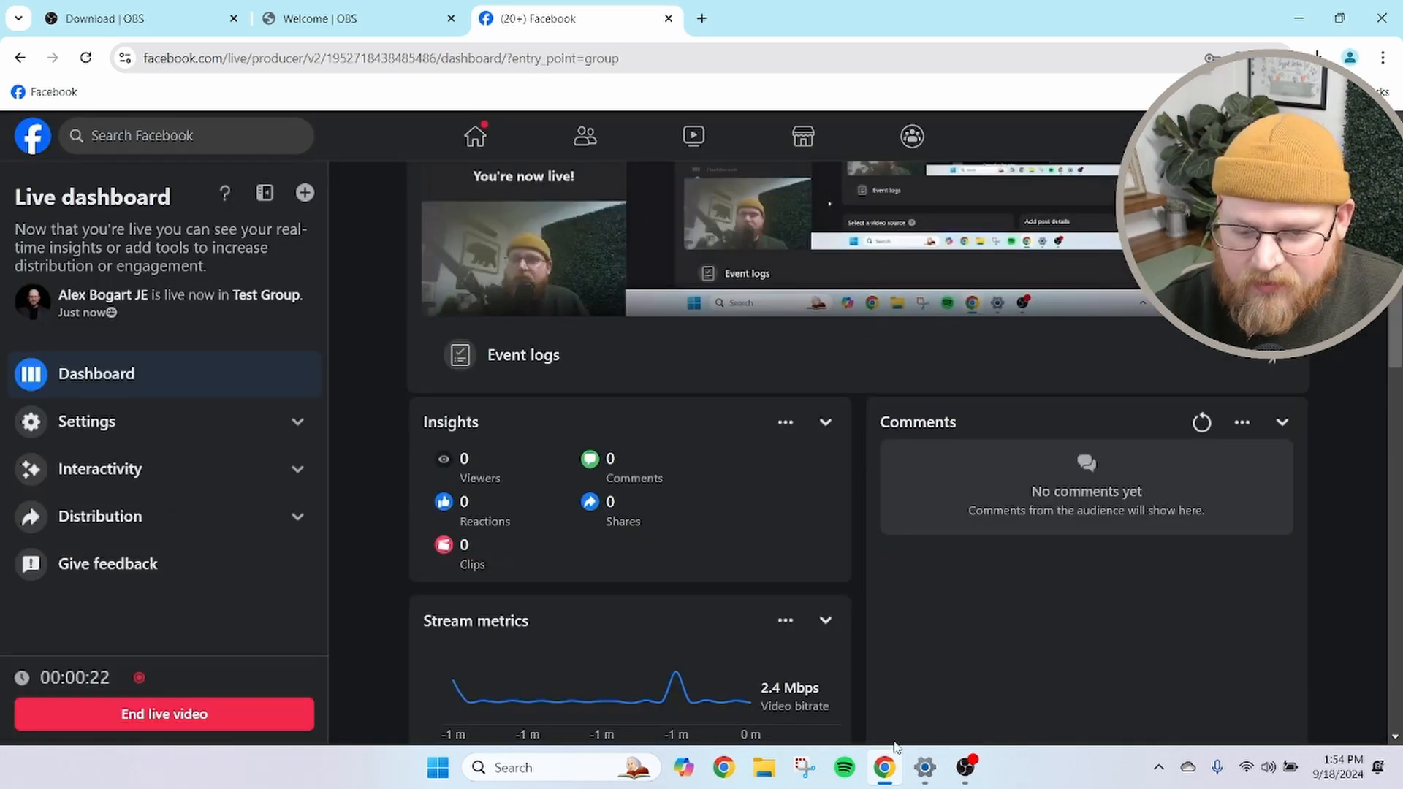
Switch to OBS, stop streaming and exit the program
left_click(964, 767)
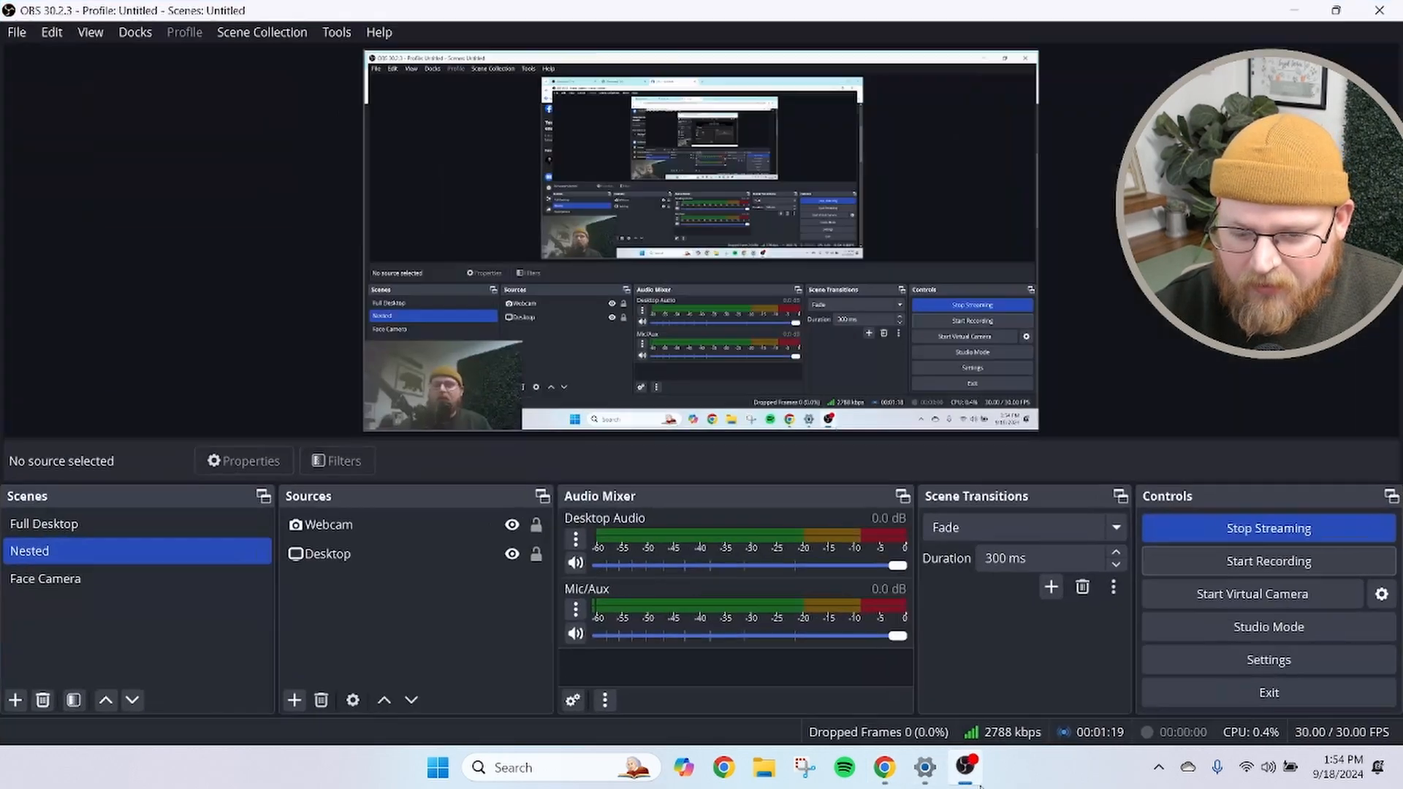
left_click(1222, 519)
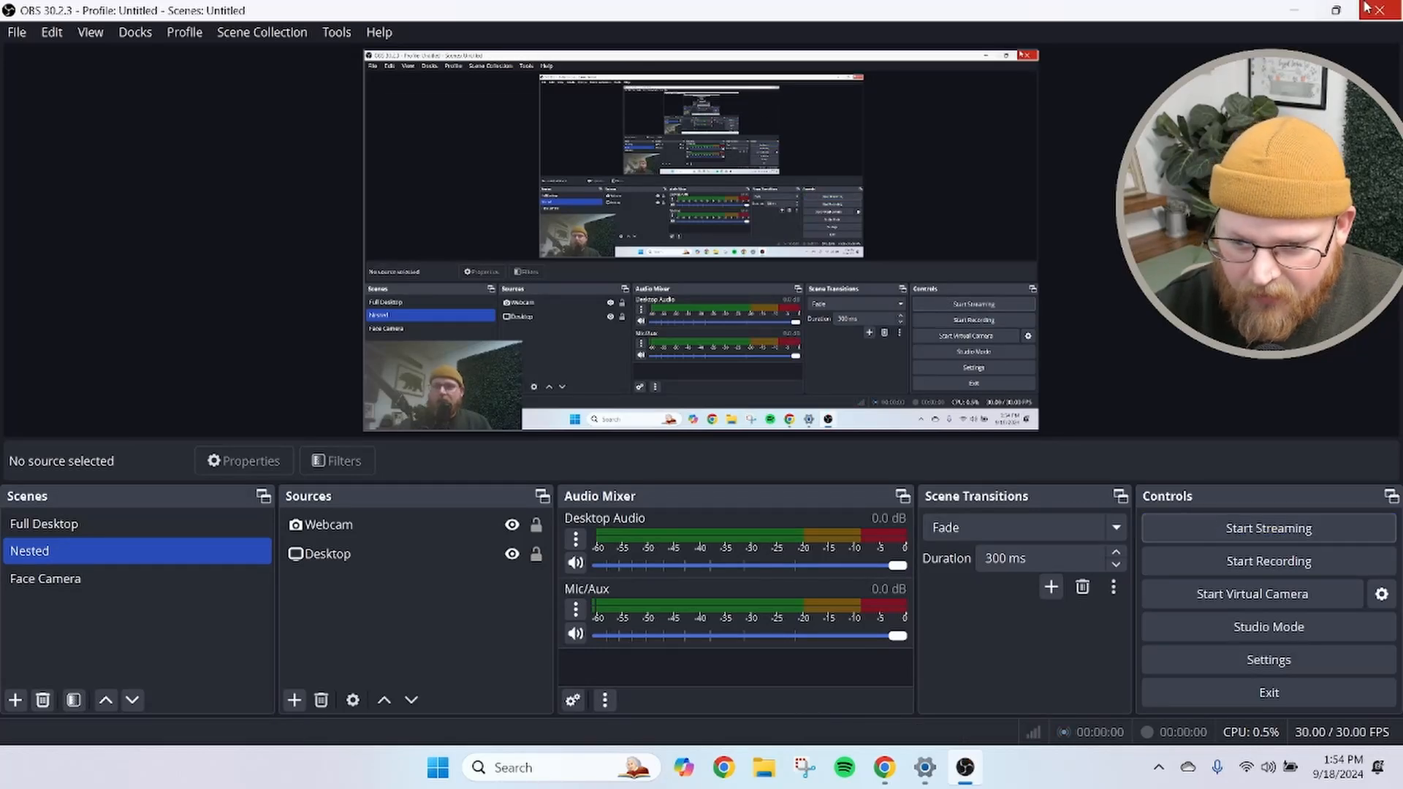
left_click(1252, 693)
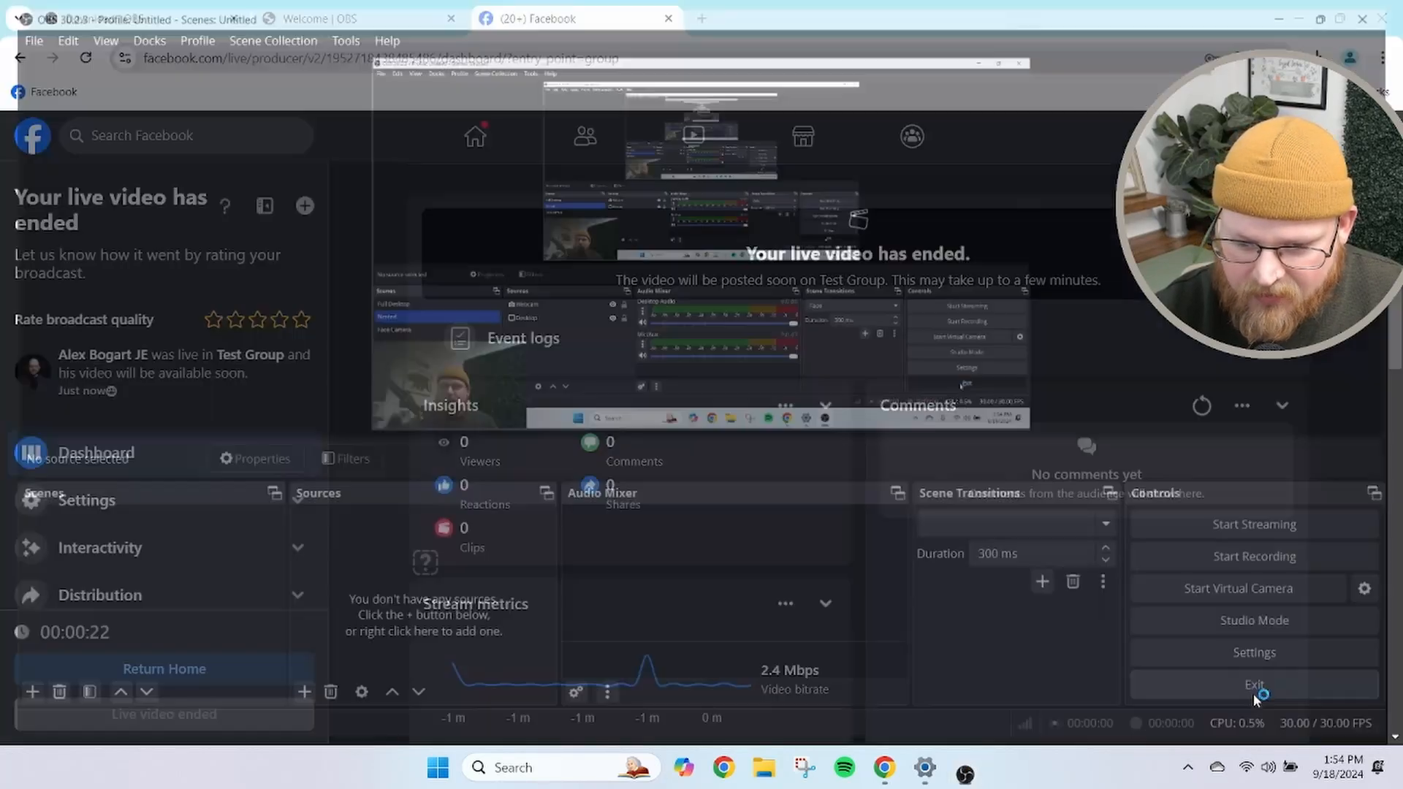